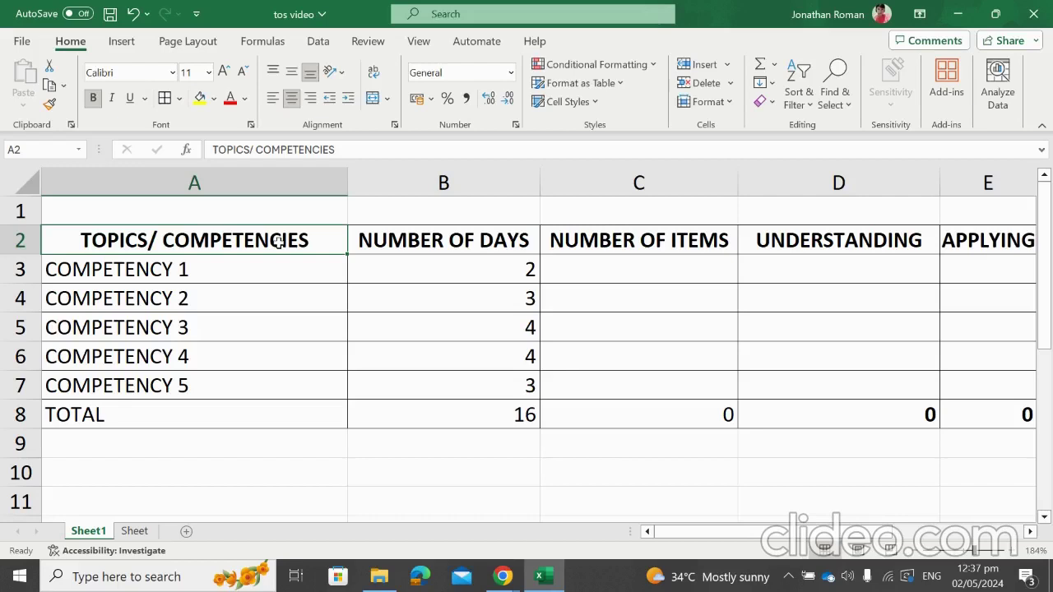
Review the number of days allotted to each competency and the empty number-of-items cell for Competency 1
key(Right)
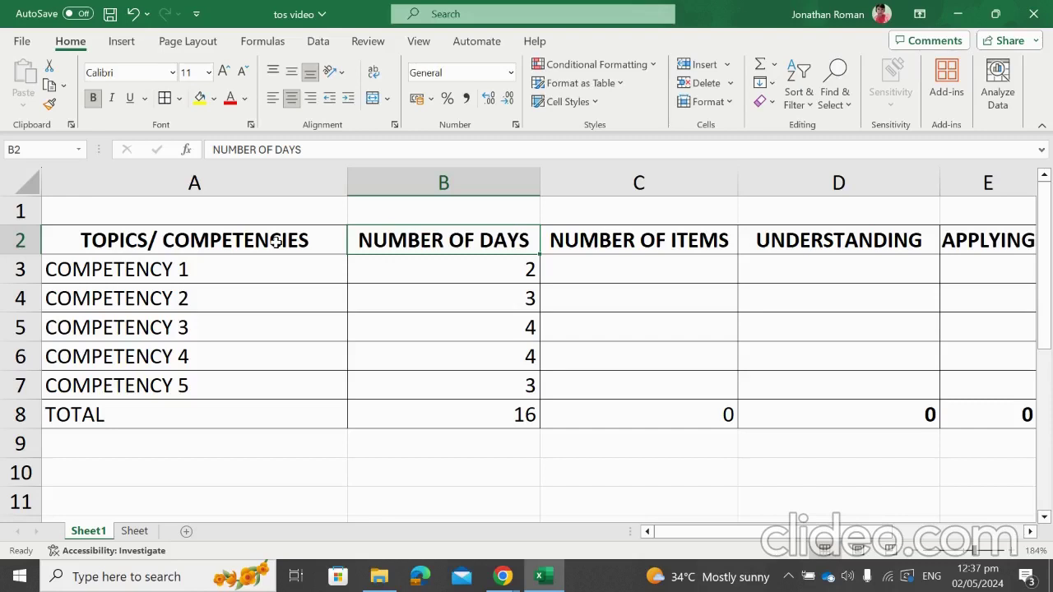
key(Down)
key(Down)
key(Down)
key(Down)
key(Down)
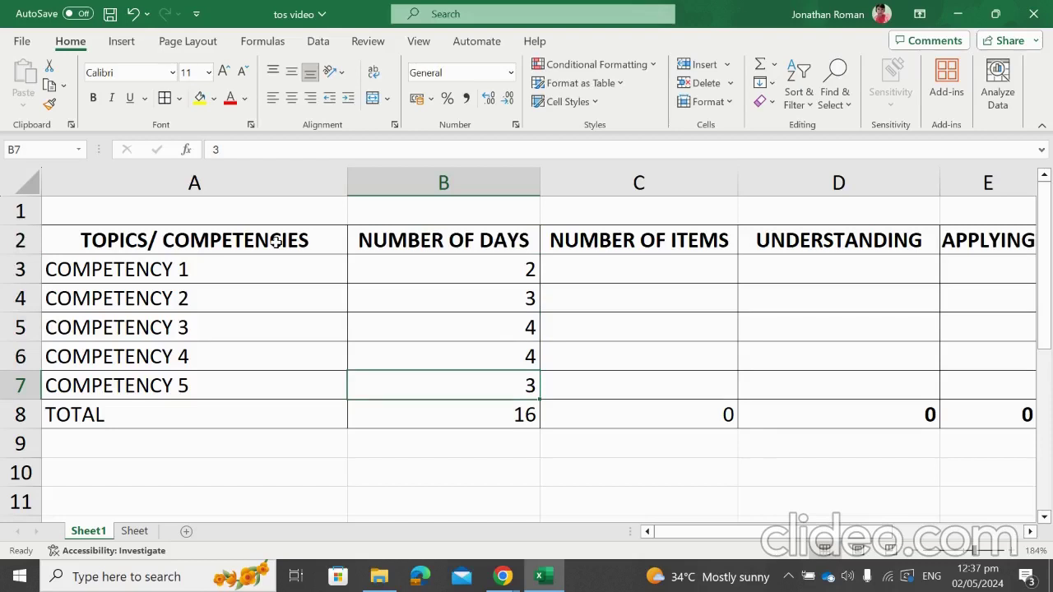
key(Up)
key(Up)
key(Up)
key(Up)
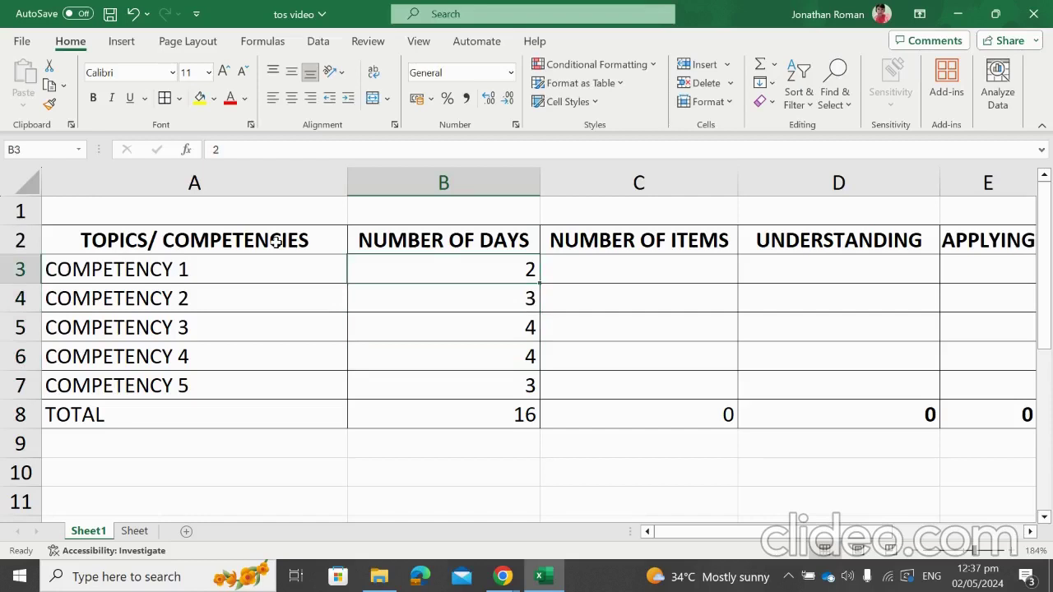
key(Right)
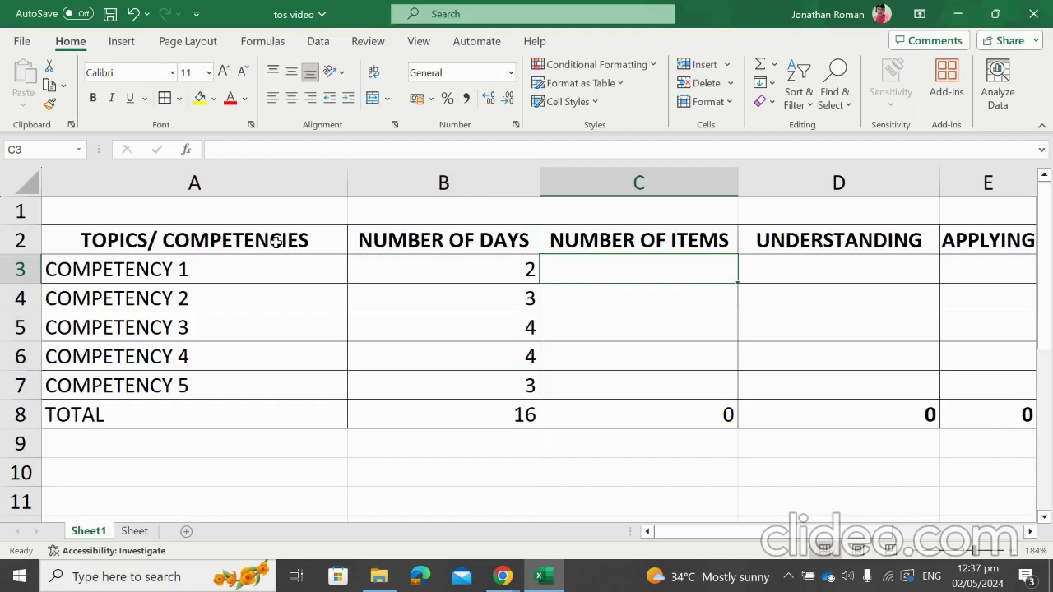
key(Left)
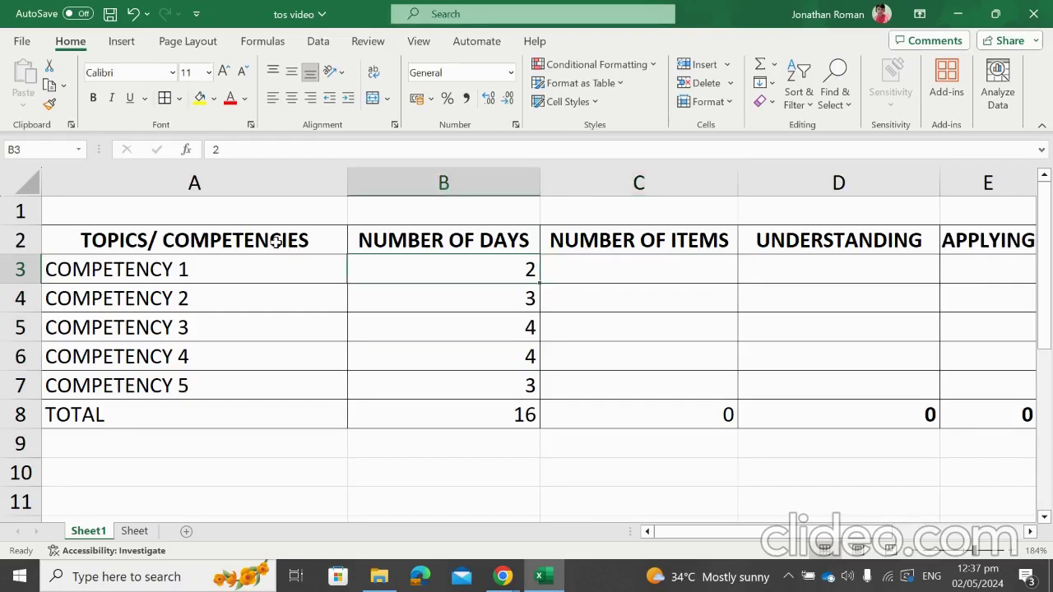
key(Right)
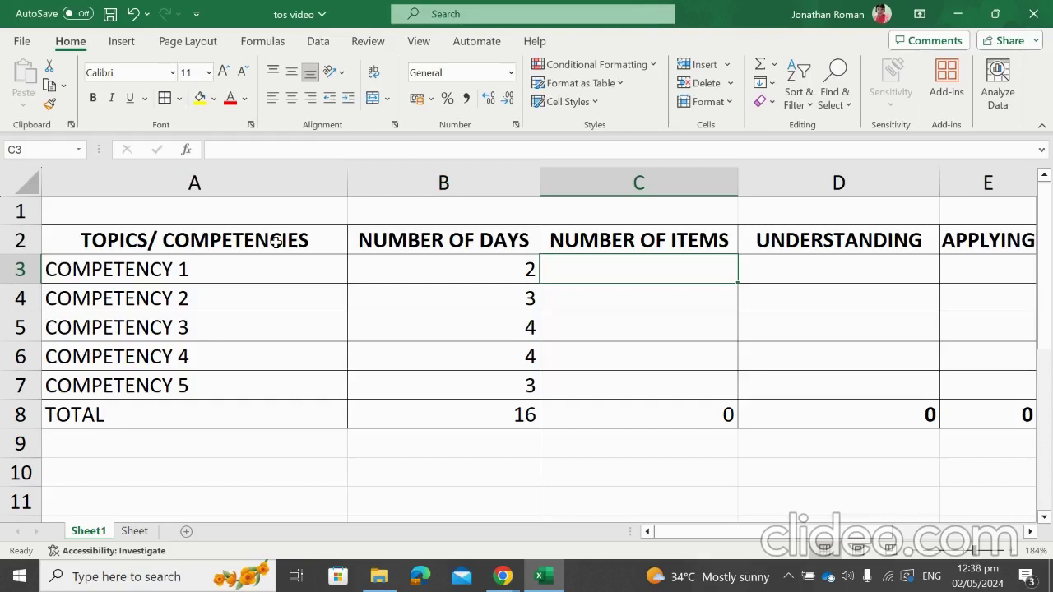
key(Left)
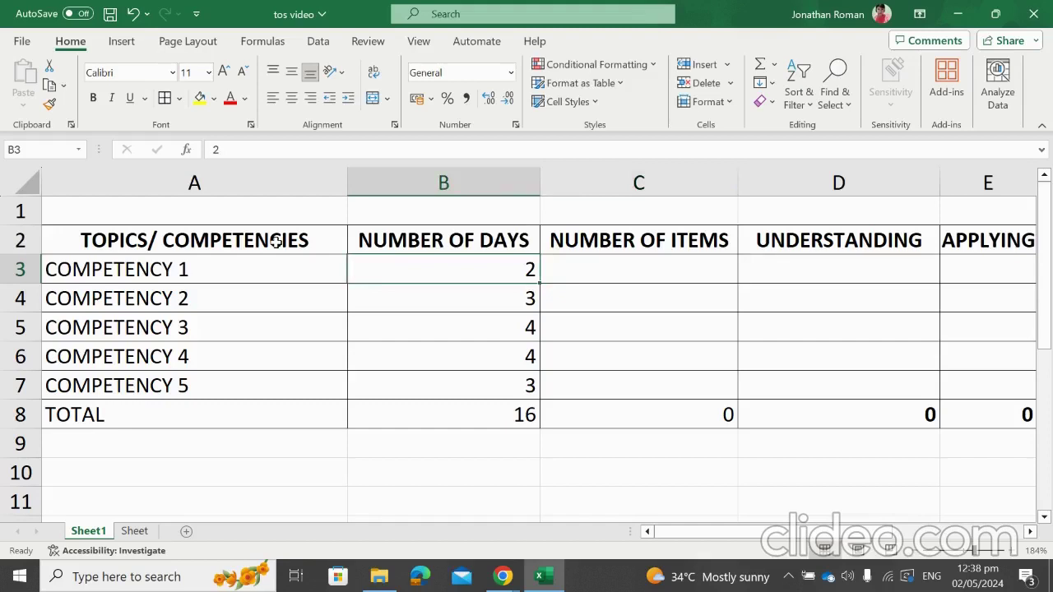
Enter the formula =(B3/$B$8)*40 in C3 to calculate Competency 1's number of items
key(Right)
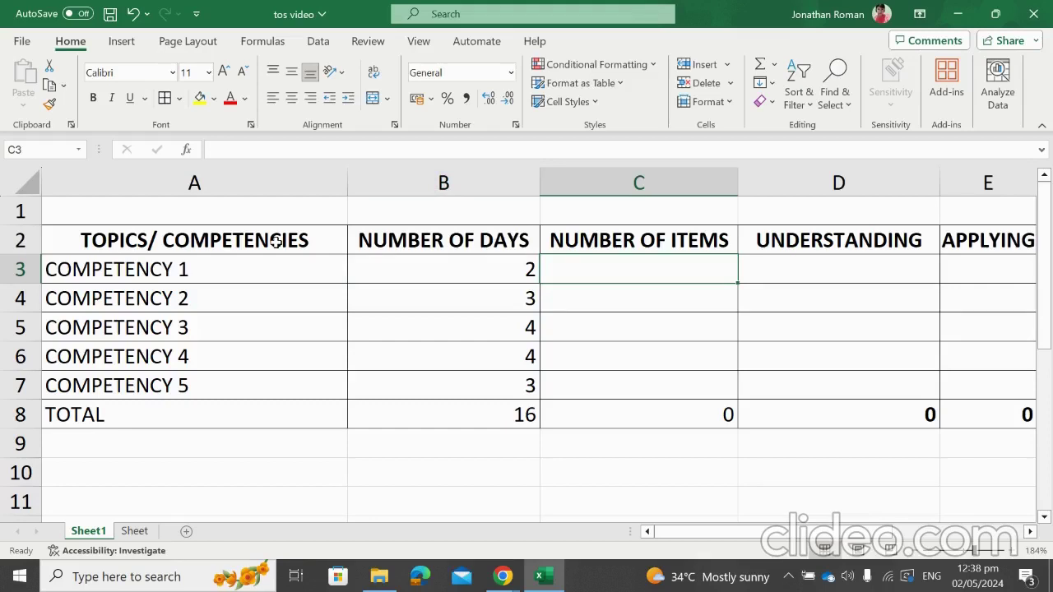
text(=()
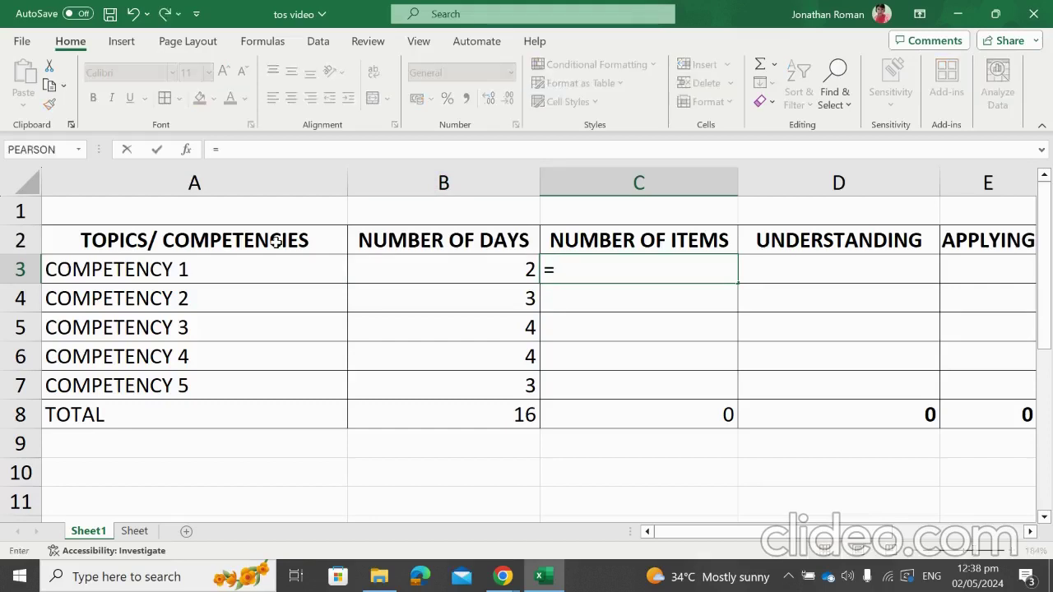
click(401, 267)
text(/)
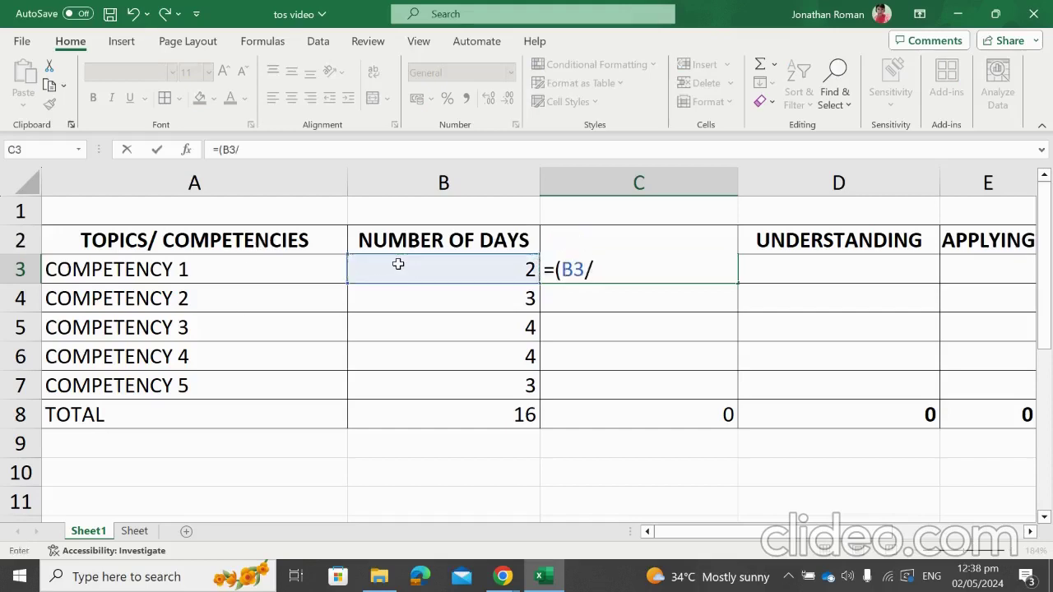
click(419, 419)
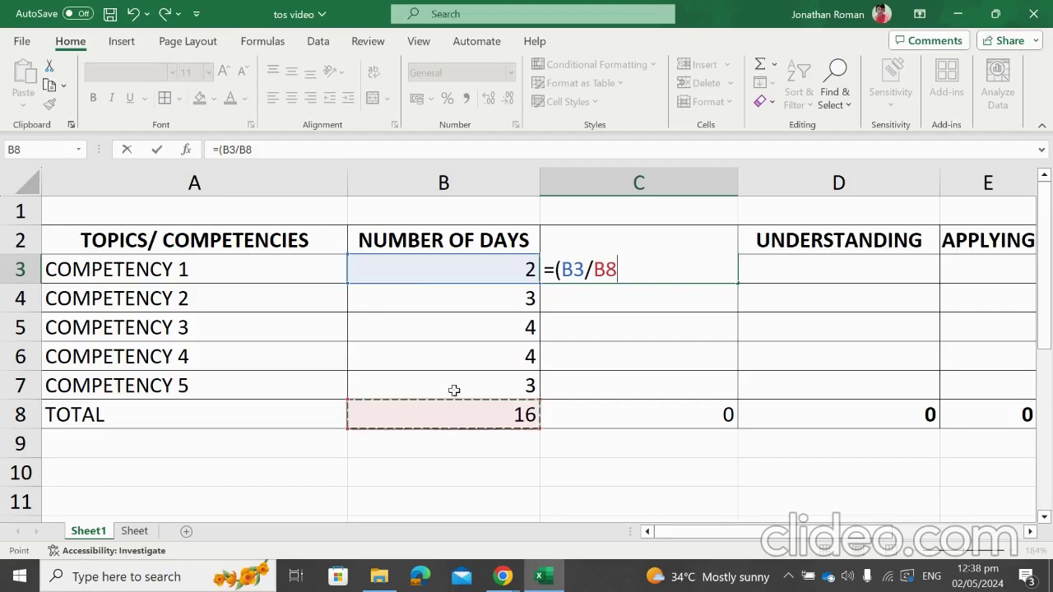
click(590, 269)
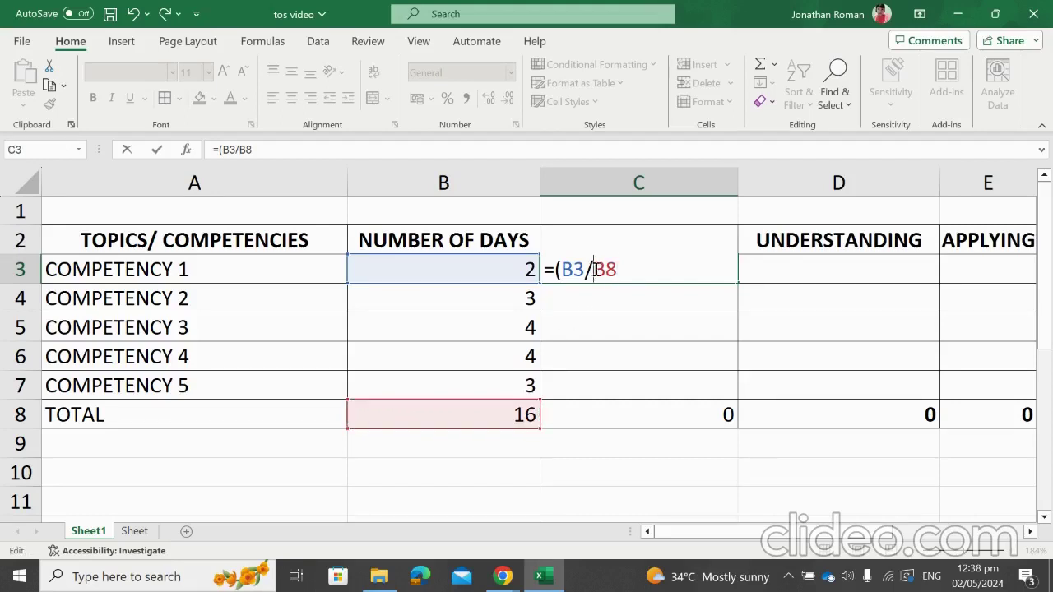
text($)
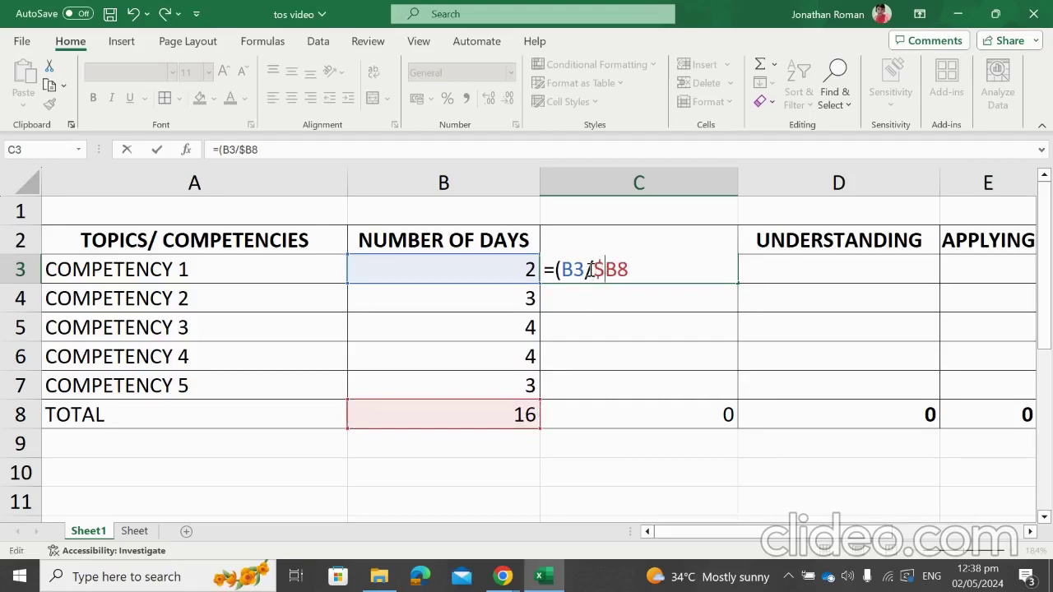
key(Right)
text($)
key(Right)
text())
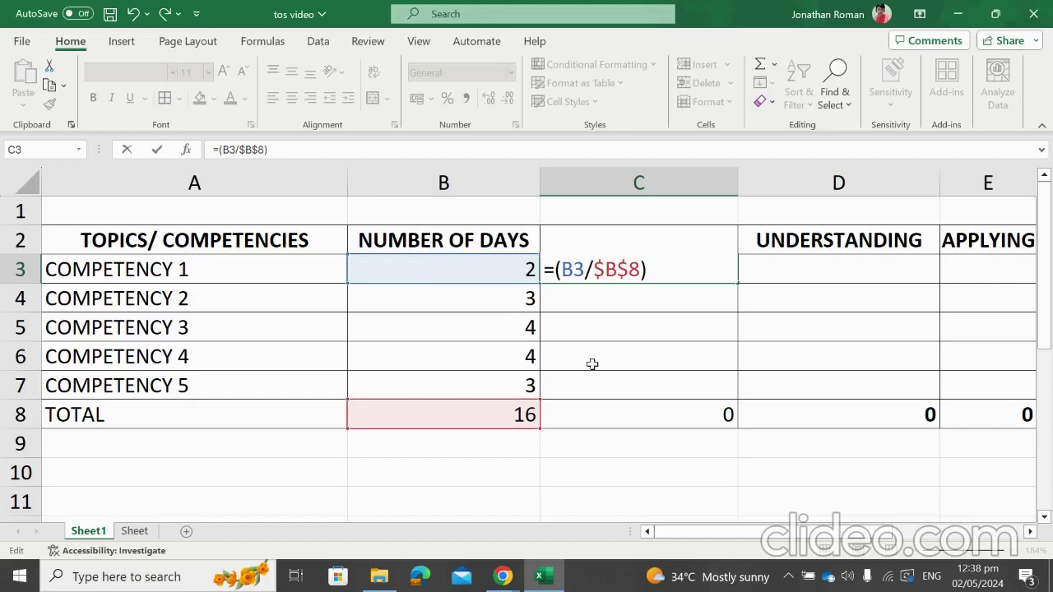
text(*40)
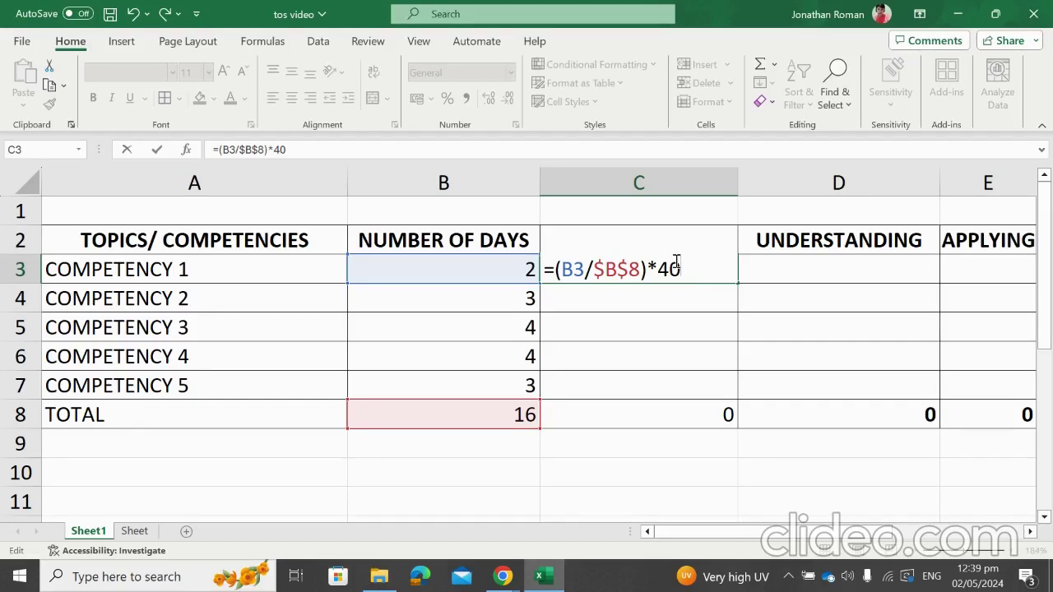
key(Return)
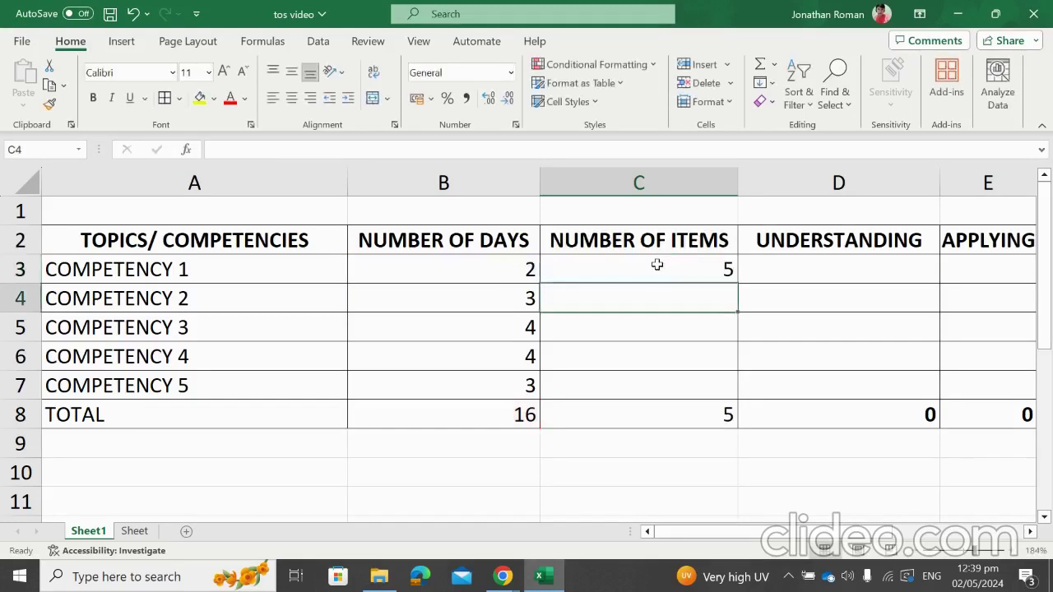
Fill the number-of-items formula from C3 down through C7 for the remaining competencies
click(657, 265)
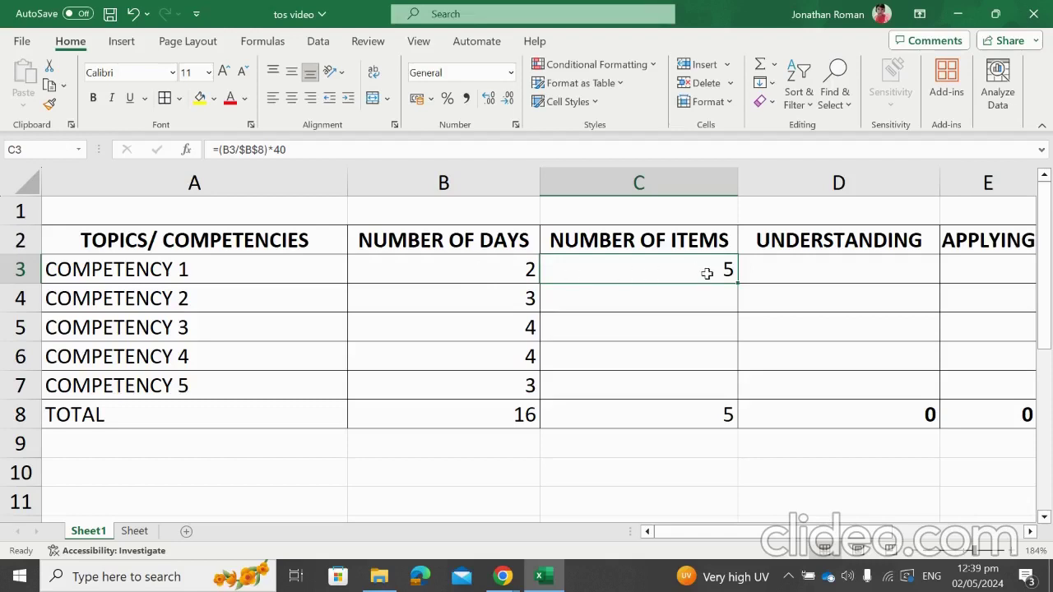
drag(738, 280, 727, 391)
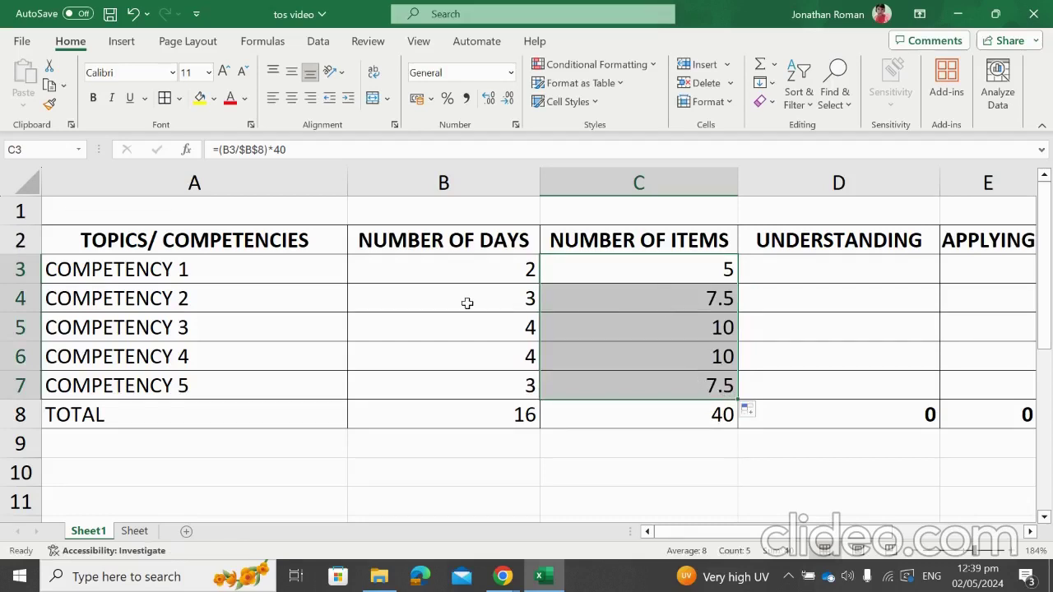
Replace the fractional number of items for Competency 2 (C4) and Competency 5 (C7) with 8 each
click(671, 300)
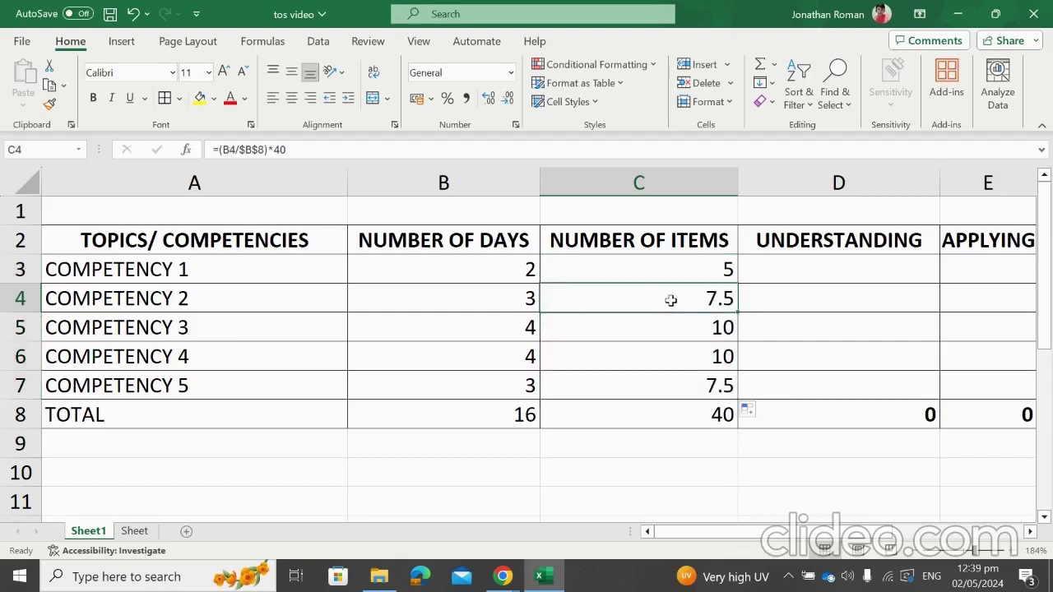
text(8)
key(Return)
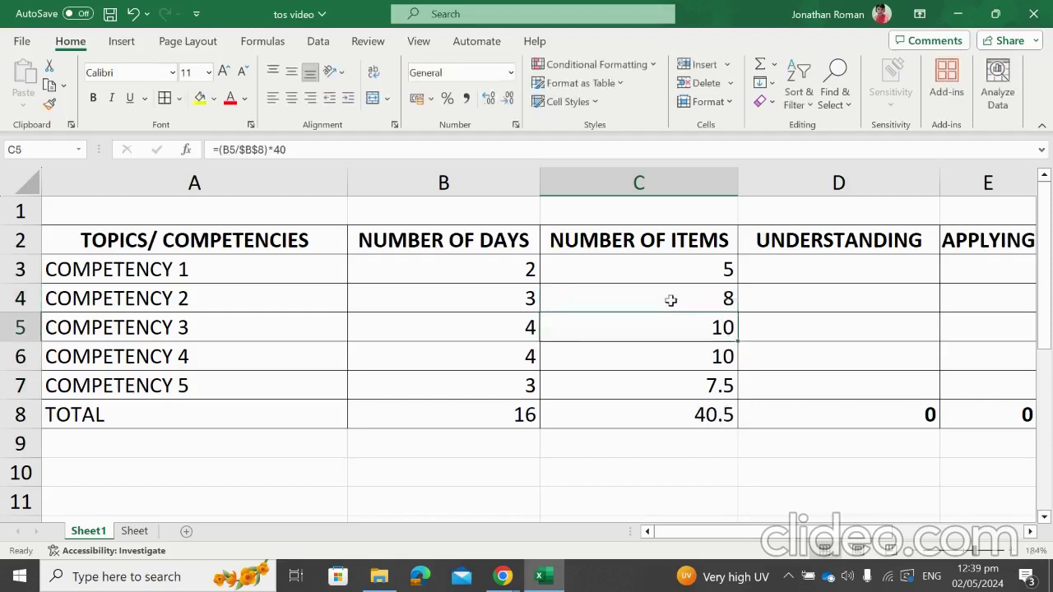
key(Down)
key(Down)
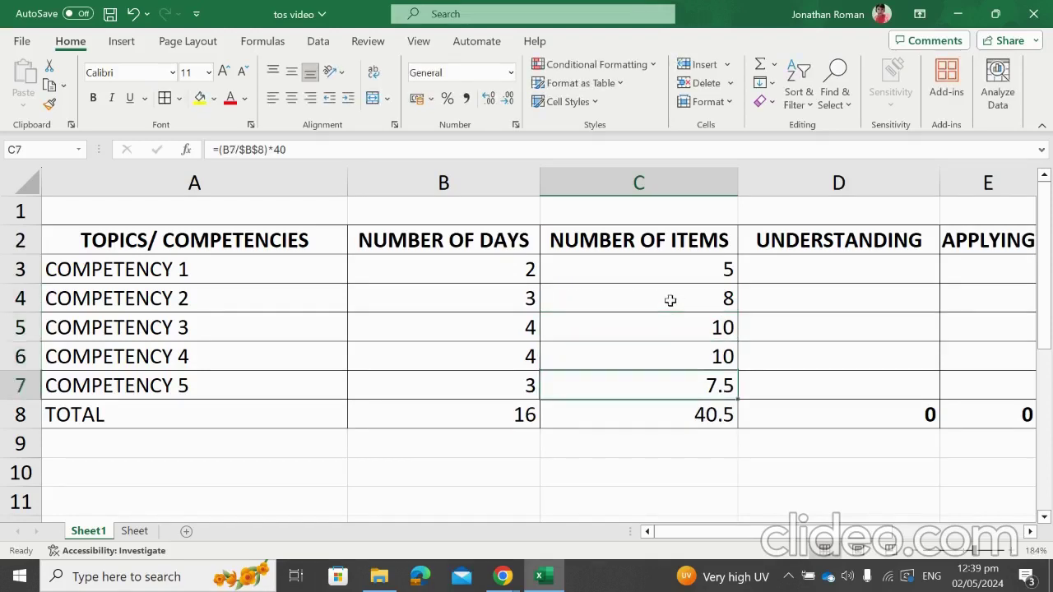
text(8)
key(Up)
key(Up)
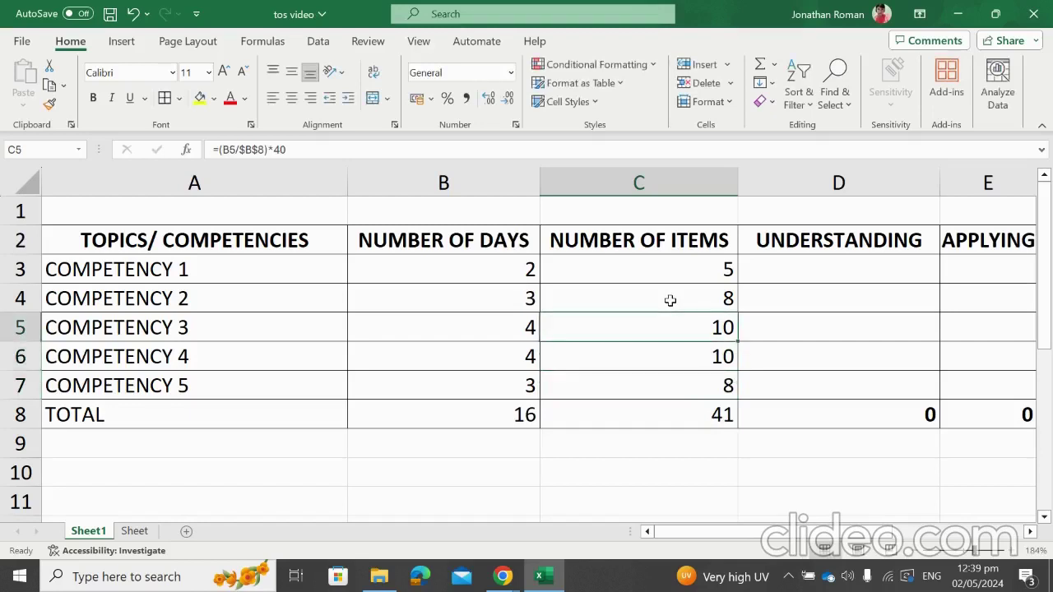
Check the total number of items and set Competency 3's number of items in C5 to 9
key(Down)
key(Down)
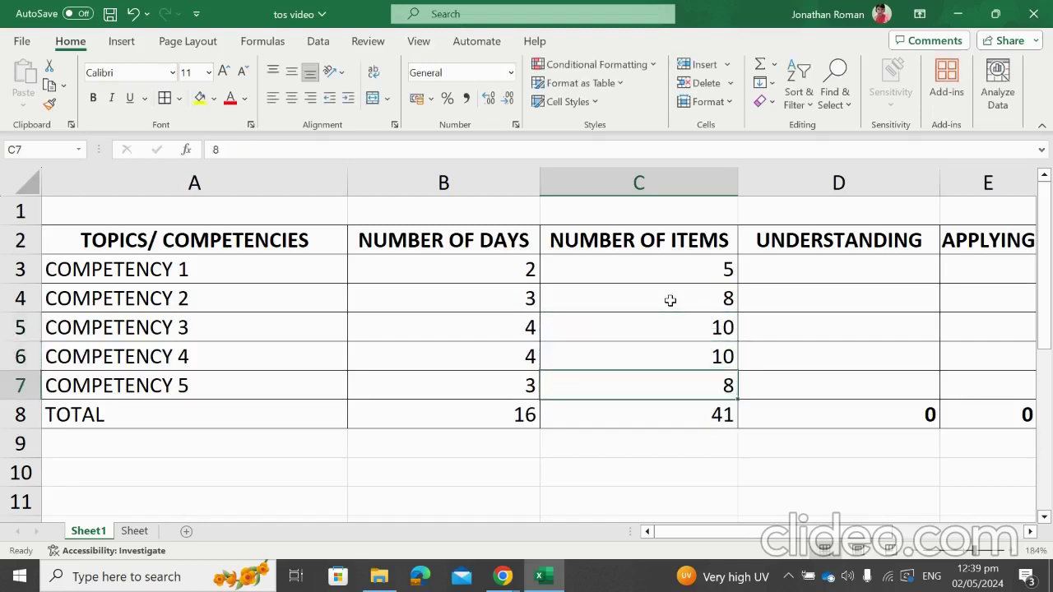
key(Down)
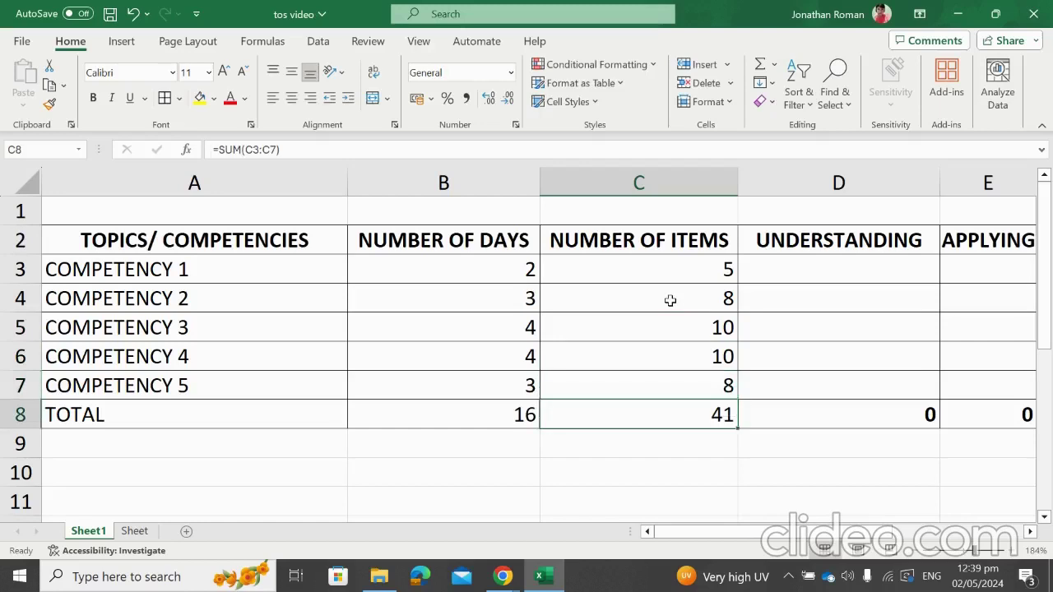
key(Up)
key(Up)
key(Up)
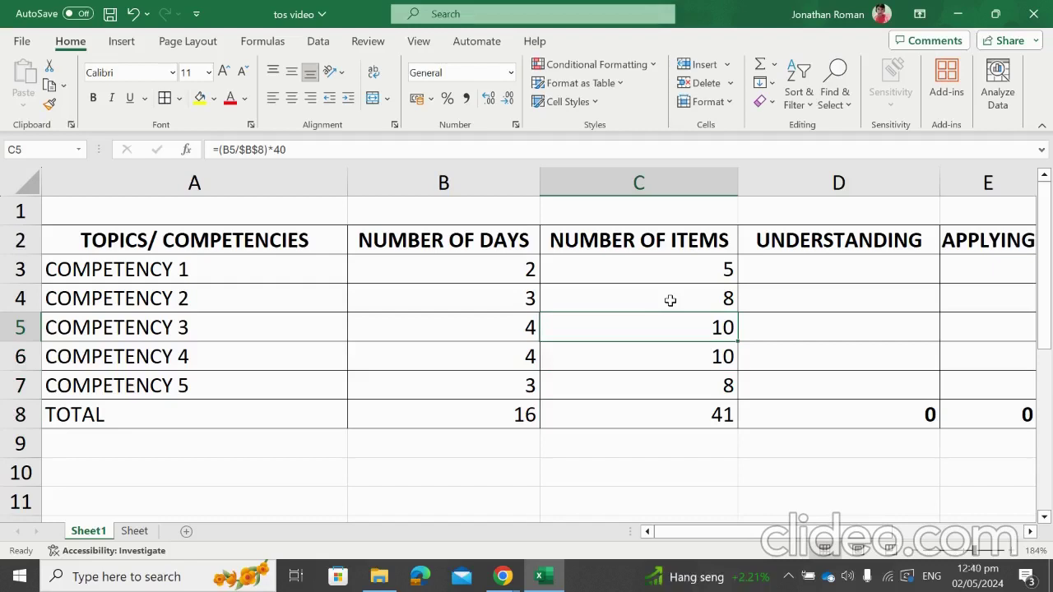
key(Down)
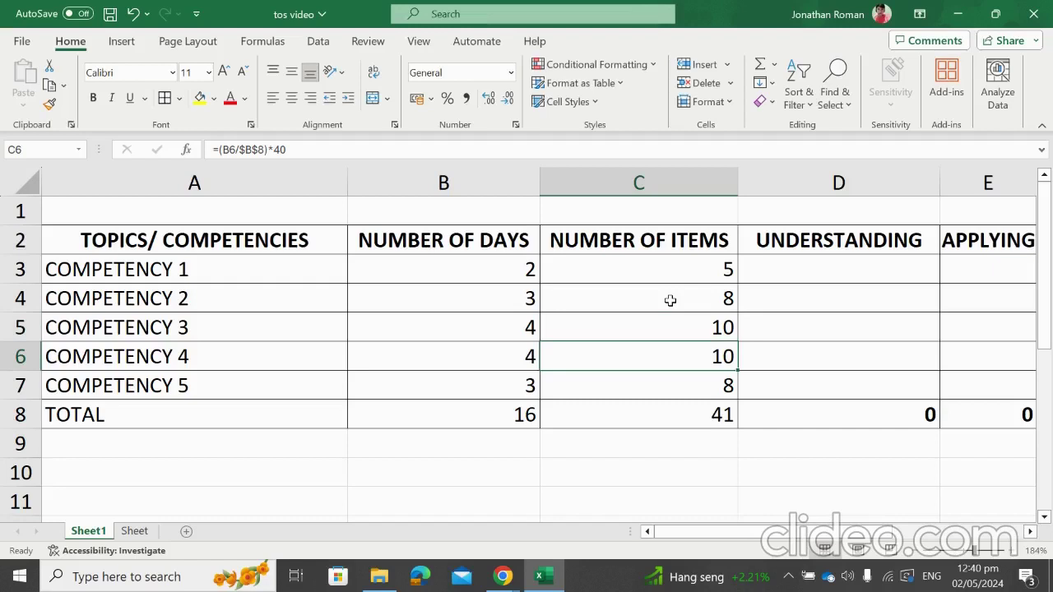
key(Up)
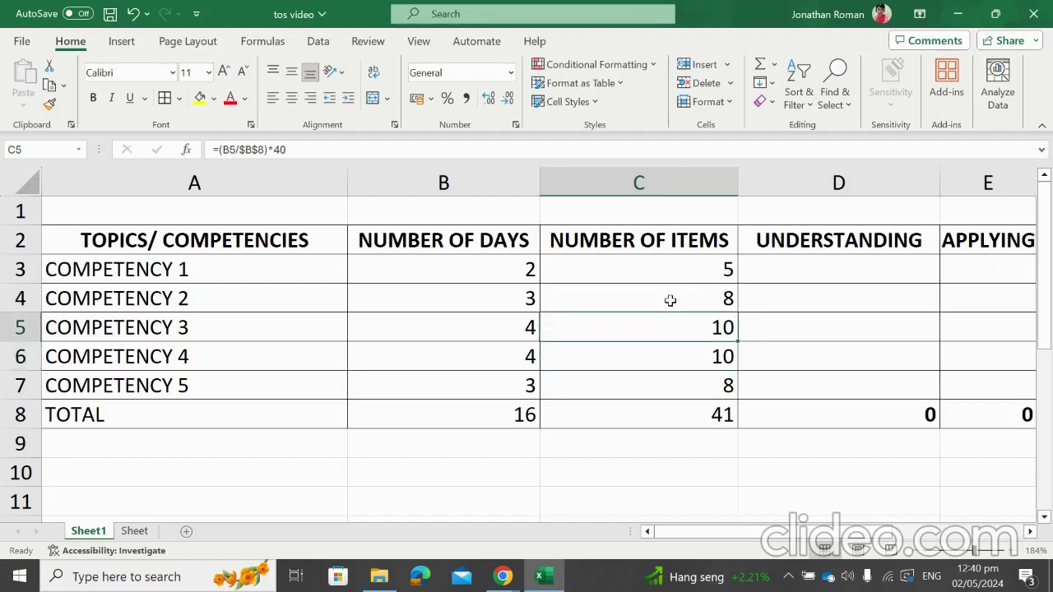
text(9)
key(Return)
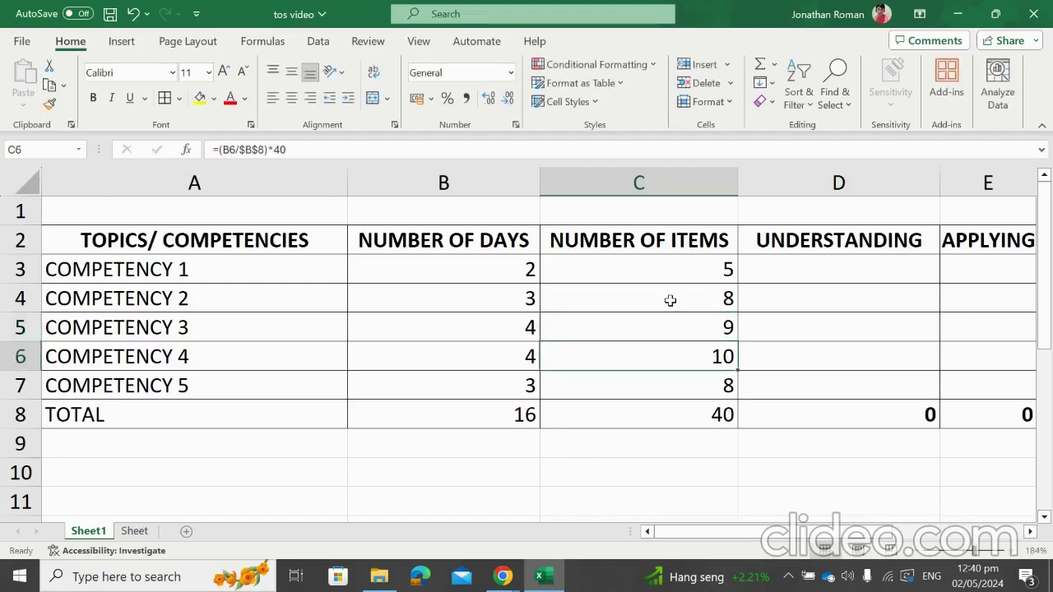
Check the number of items for every competency in C3:C7 against the column total in C8
key(Up)
key(Up)
key(Up)
key(Down)
key(Down)
key(Down)
key(Down)
key(Down)
key(Up)
key(Up)
key(Up)
key(Up)
key(Up)
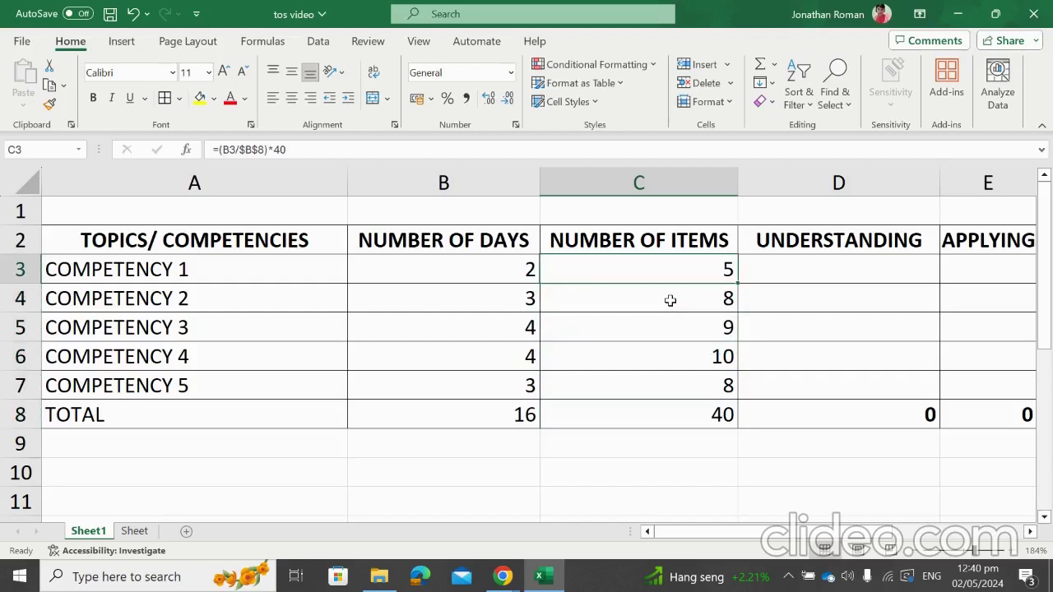
key(Down)
key(Down)
key(Down)
key(Down)
key(Down)
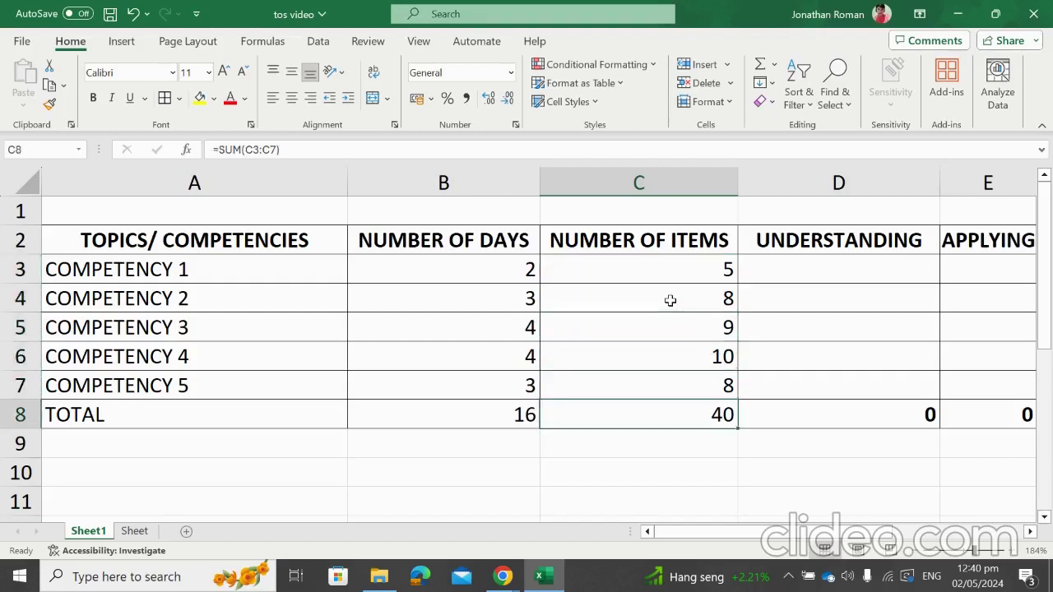
Examine the empty Understanding, Applying, Analyzing and Evaluating cells in Competency 1's row alongside its number of items
key(Up)
key(Up)
key(Up)
key(Up)
key(Up)
key(Right)
key(Right)
key(Right)
key(Right)
key(Right)
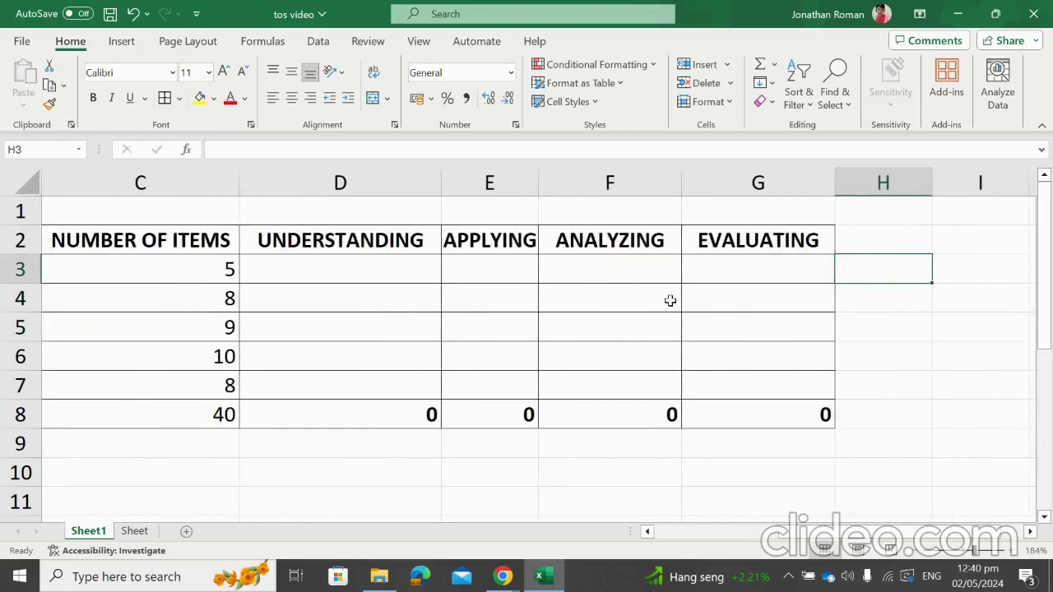
key(Left)
key(Left)
key(Left)
key(Left)
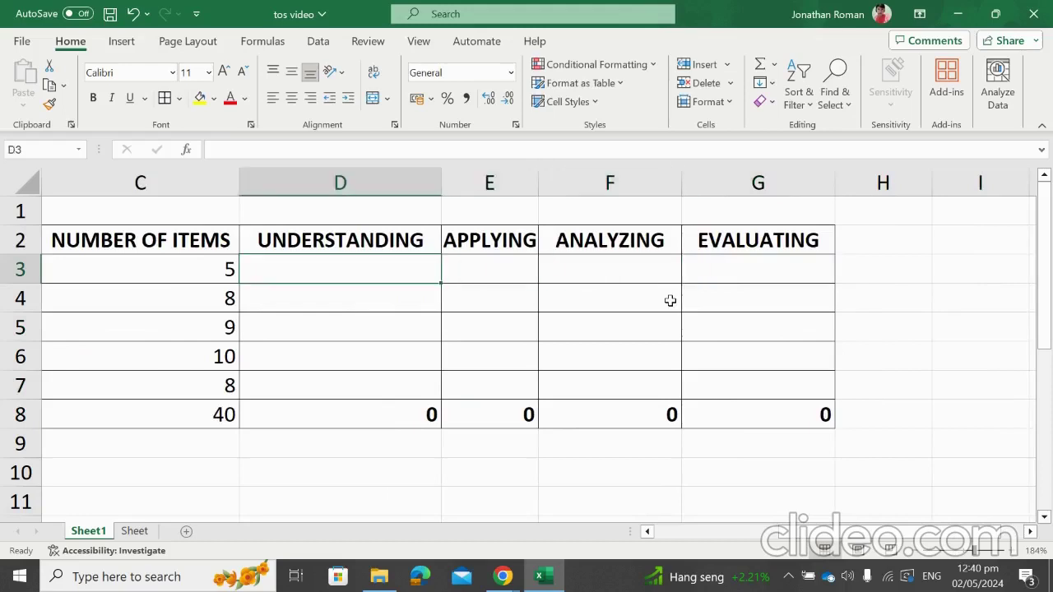
key(Up)
key(Down)
key(Right)
key(Right)
key(Right)
key(Left)
key(Left)
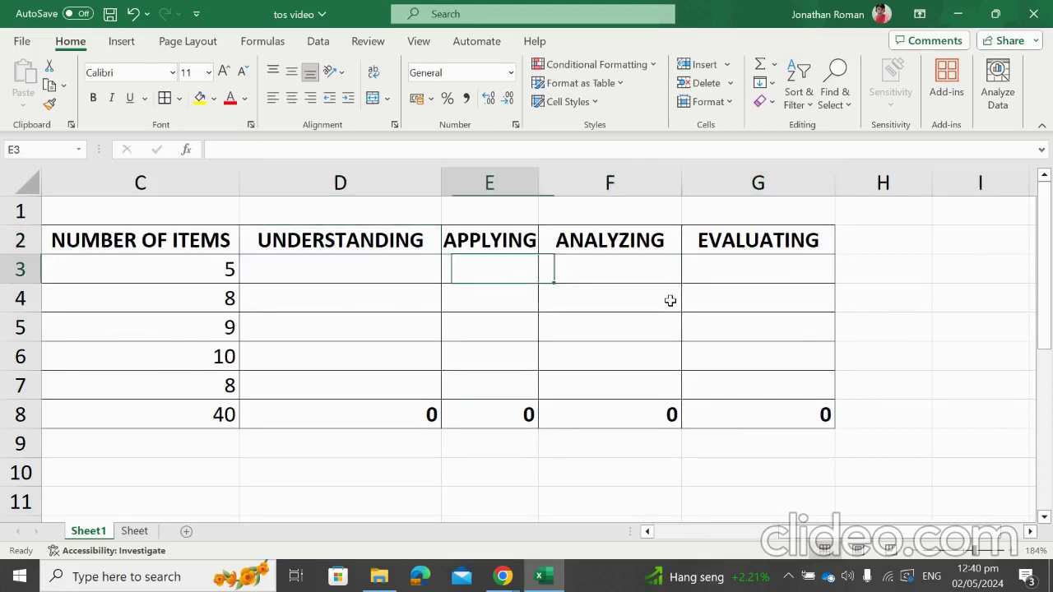
key(Left)
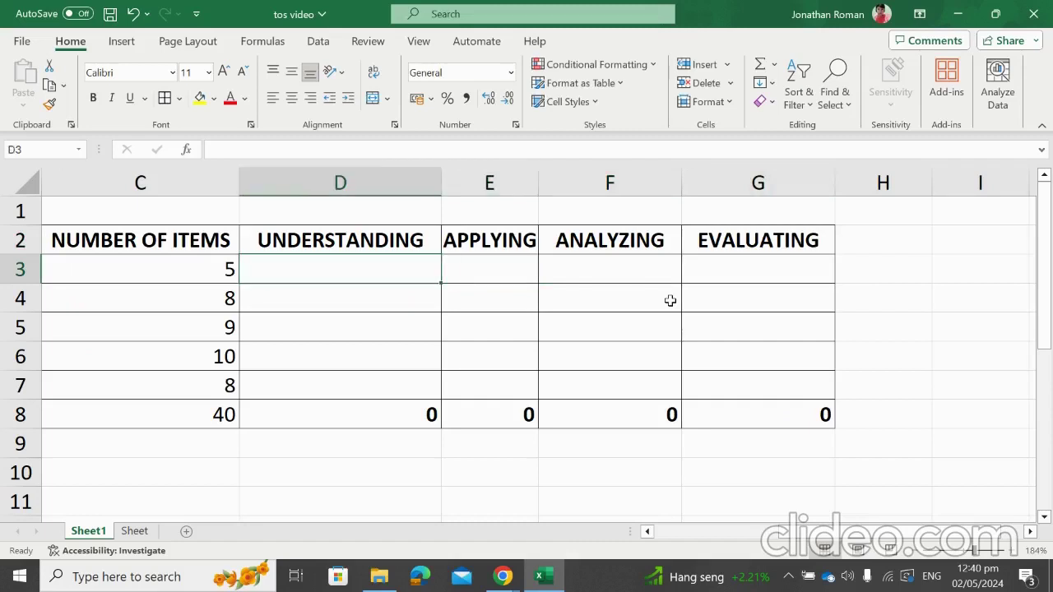
key(Left)
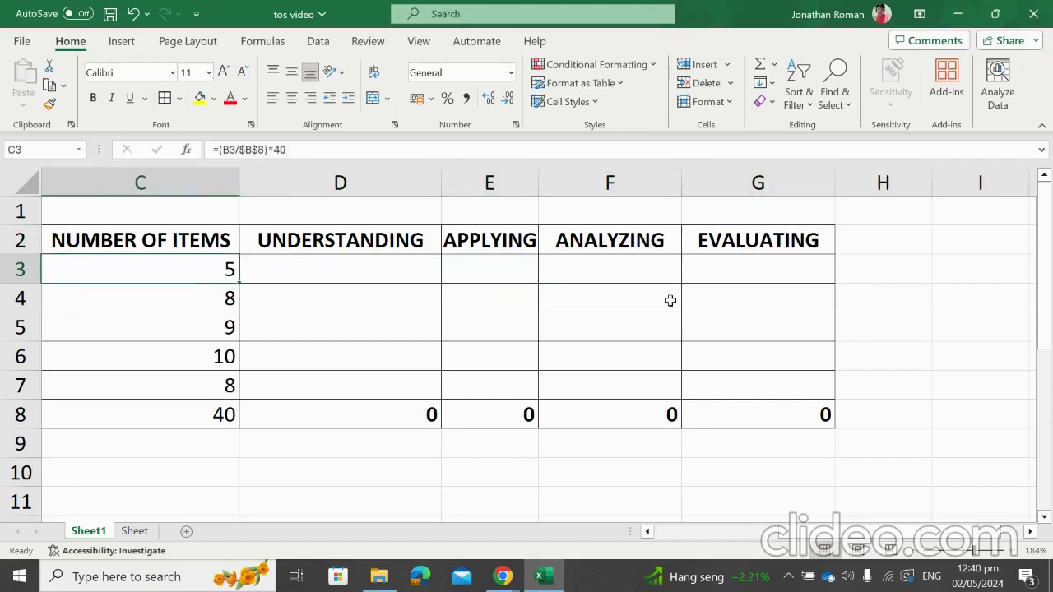
Distribute Competency 1's items as 2 Understanding, 2 Applying, 1 Analyzing and 0 Evaluating in D3:G3
key(Right)
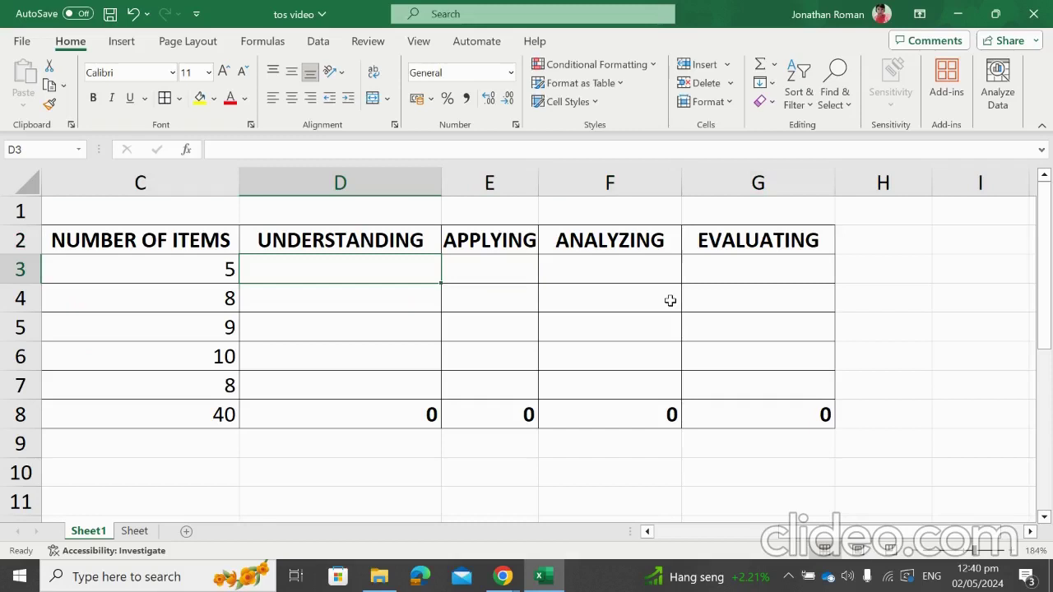
key(Right)
key(Right)
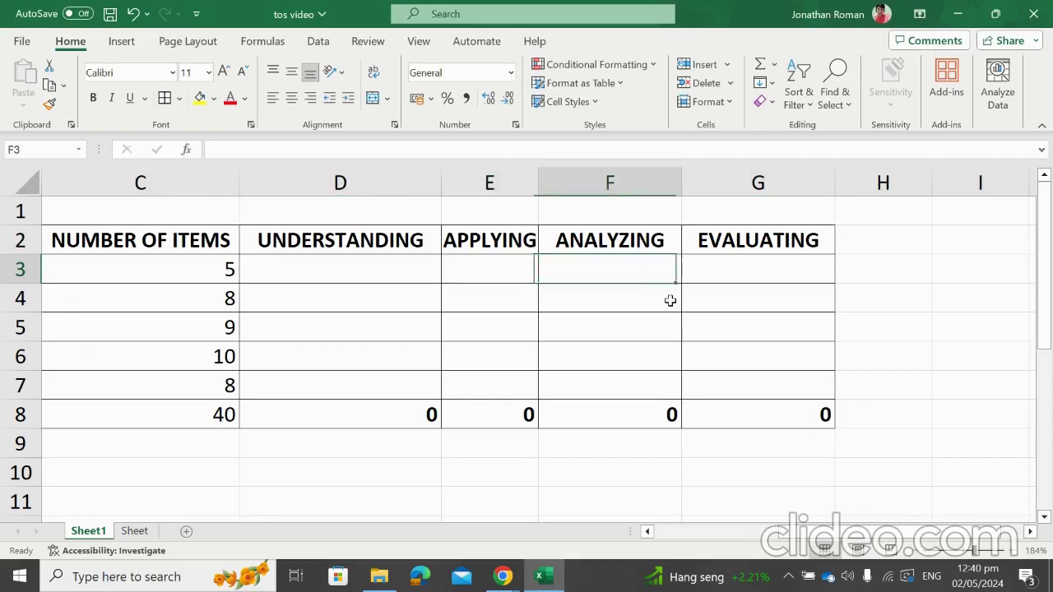
key(Right)
key(Left)
key(Left)
key(Left)
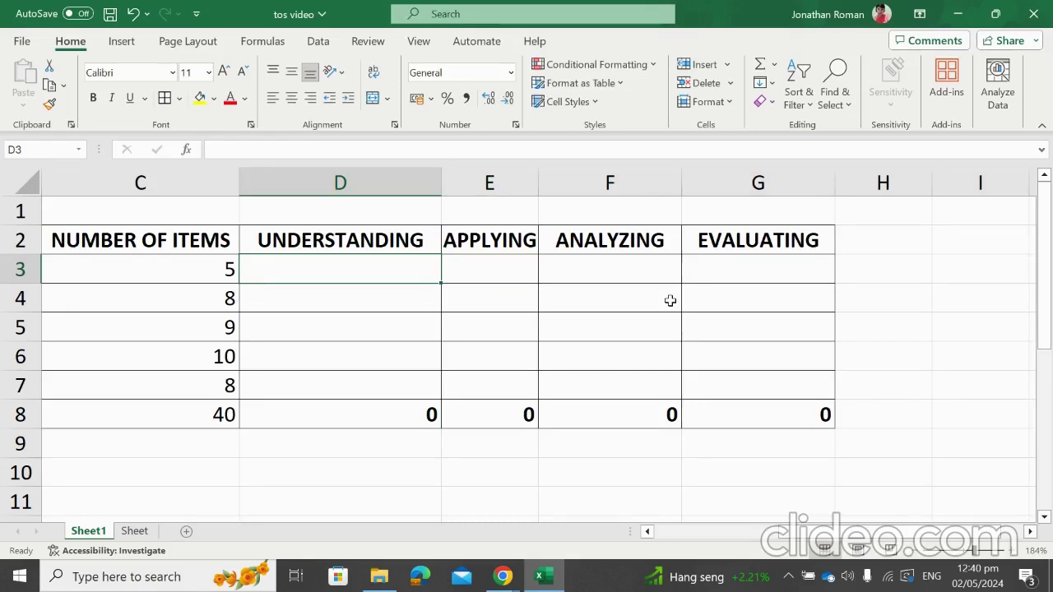
key(Left)
key(Right)
text(2)
key(Tab)
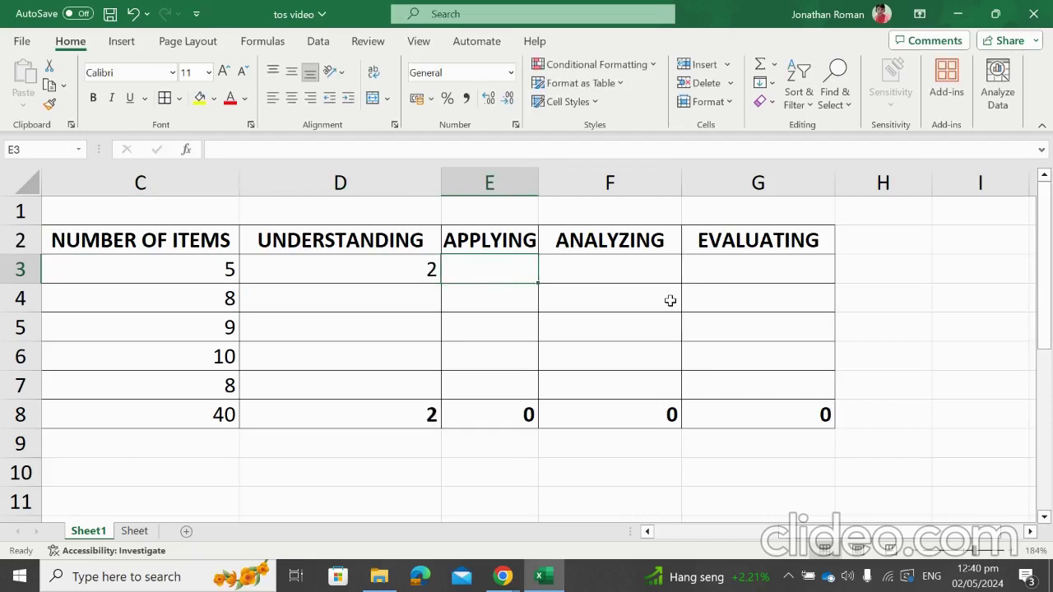
text(2)
key(Tab)
text(1)
key(Tab)
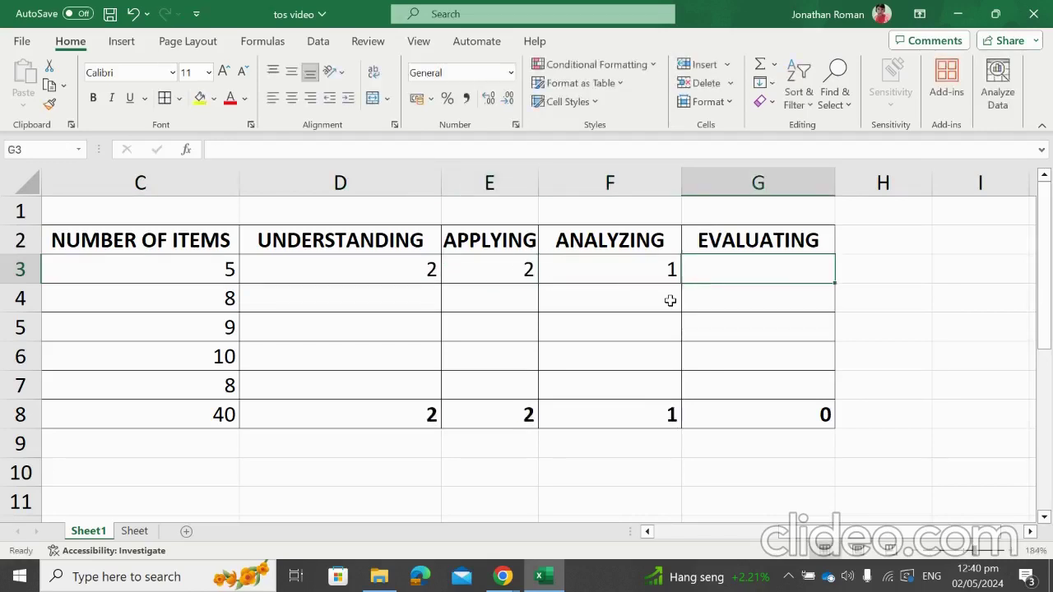
text(0)
key(Tab)
Distribute Competency 2's items as 2 each for Understanding, Applying, Analyzing and Evaluating in D4:G4
key(Left)
key(Left)
key(Left)
key(Left)
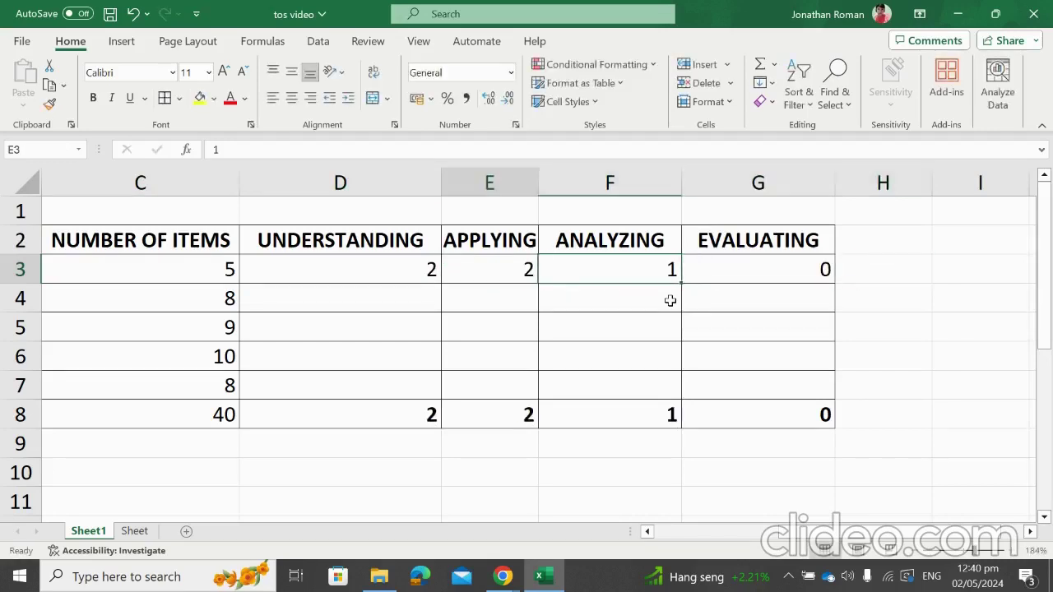
key(Down)
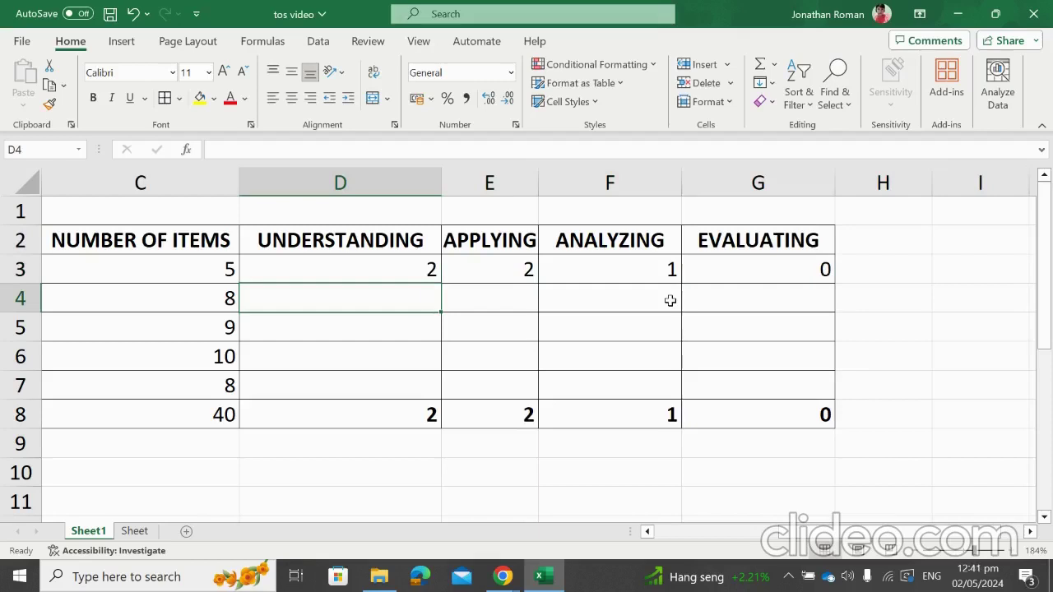
text(2)
key(Tab)
text(2)
key(Tab)
text(2)
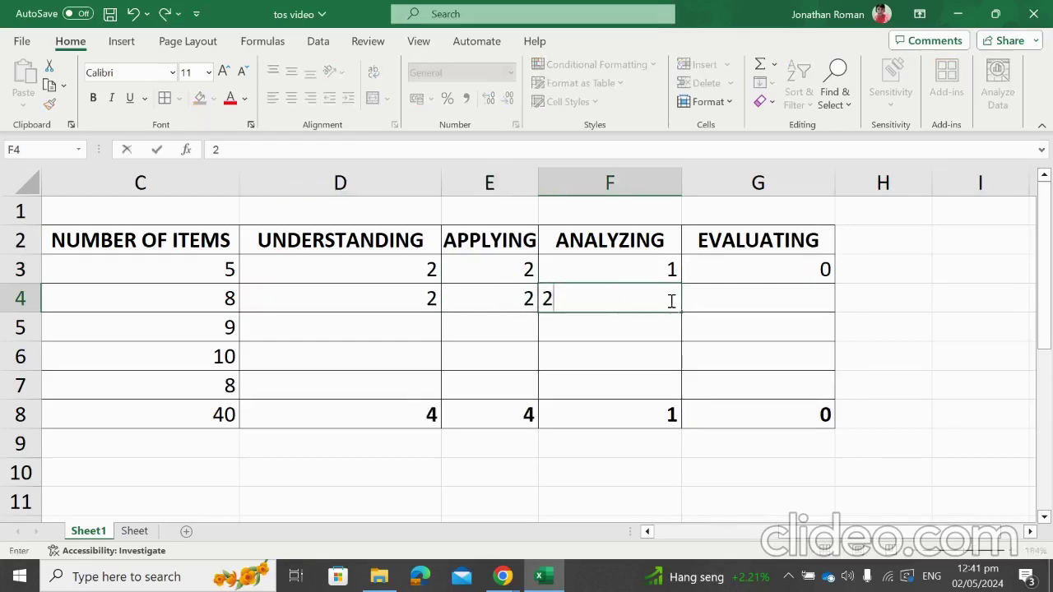
key(Tab)
text(2)
Distribute Competency 3's items as 3 Understanding, 3 Applying, 3 Analyzing and 0 Evaluating in D5:G5
key(Down)
key(Left)
key(Left)
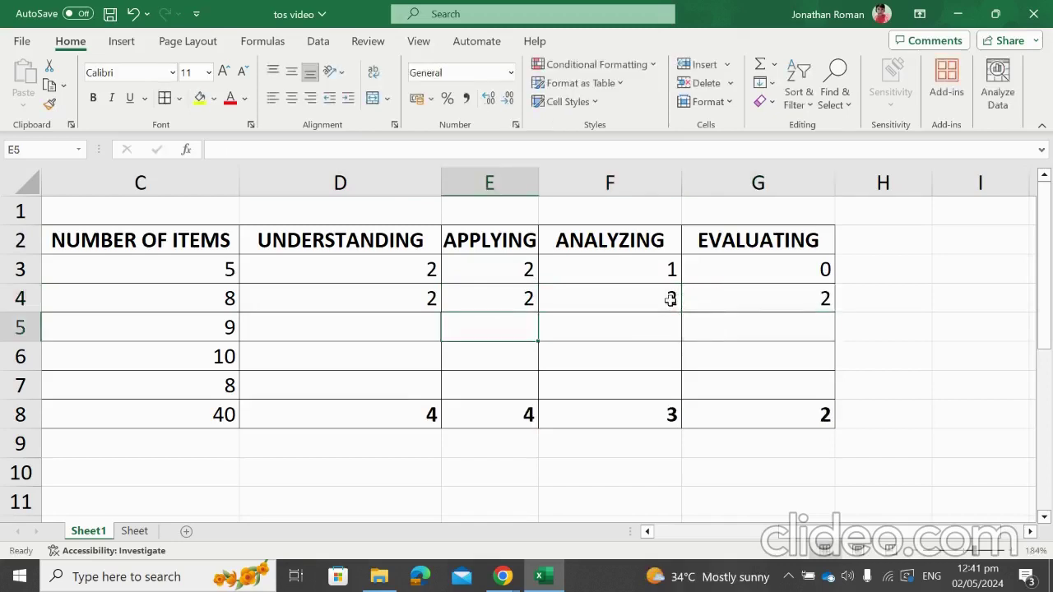
key(Left)
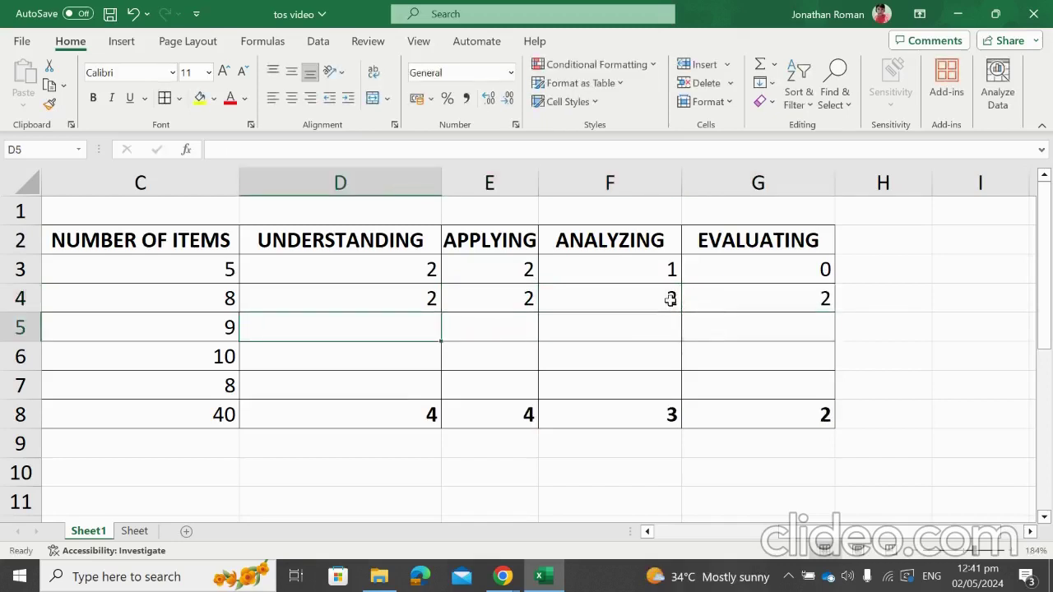
text(3)
key(Tab)
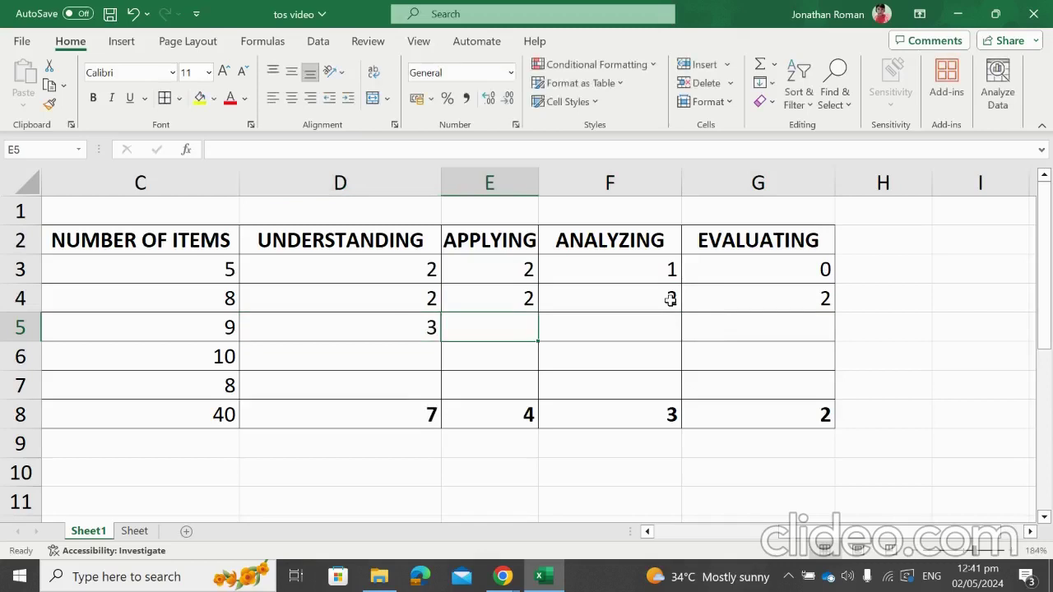
text(3)
key(Tab)
text(3)
key(Tab)
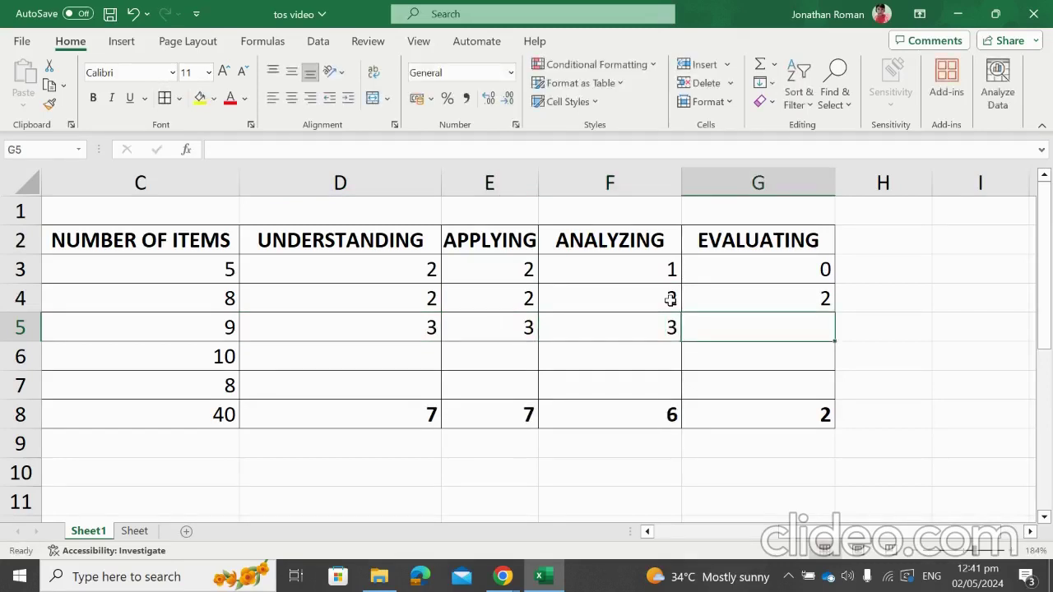
text(0)
Distribute Competency 4's items as 3 Understanding, 3 Applying, 3 Analyzing and 1 Evaluating in D6:G6
key(Left)
key(Left)
key(Left)
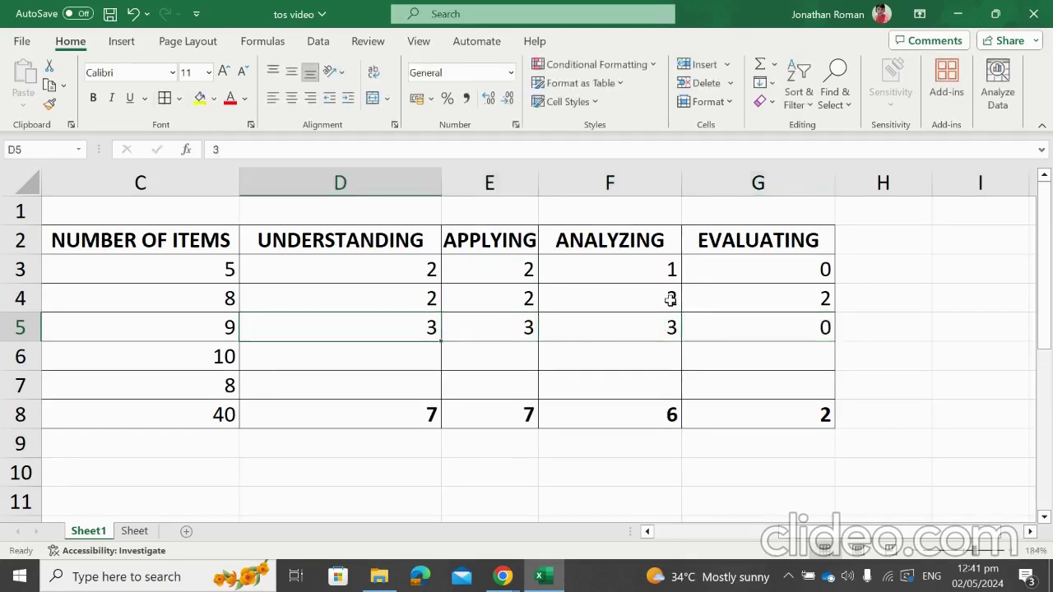
key(Down)
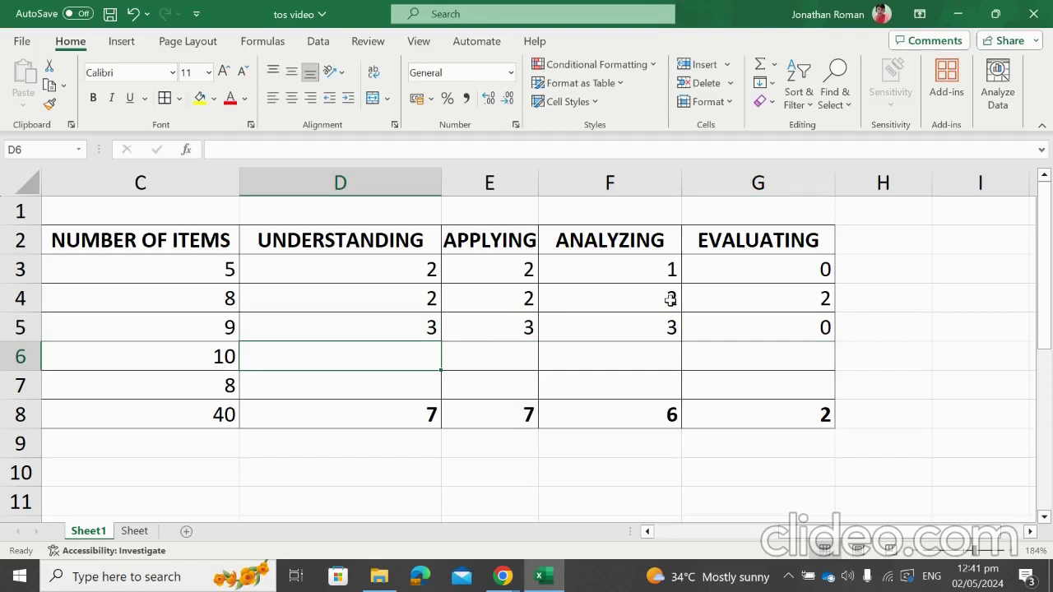
text(3)
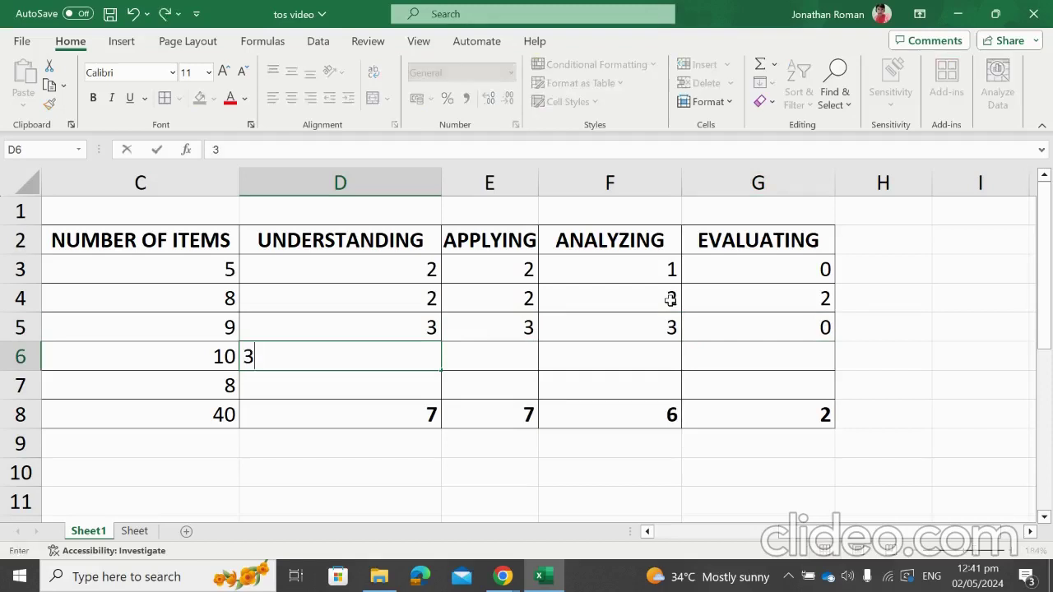
key(Tab)
text(3)
key(Tab)
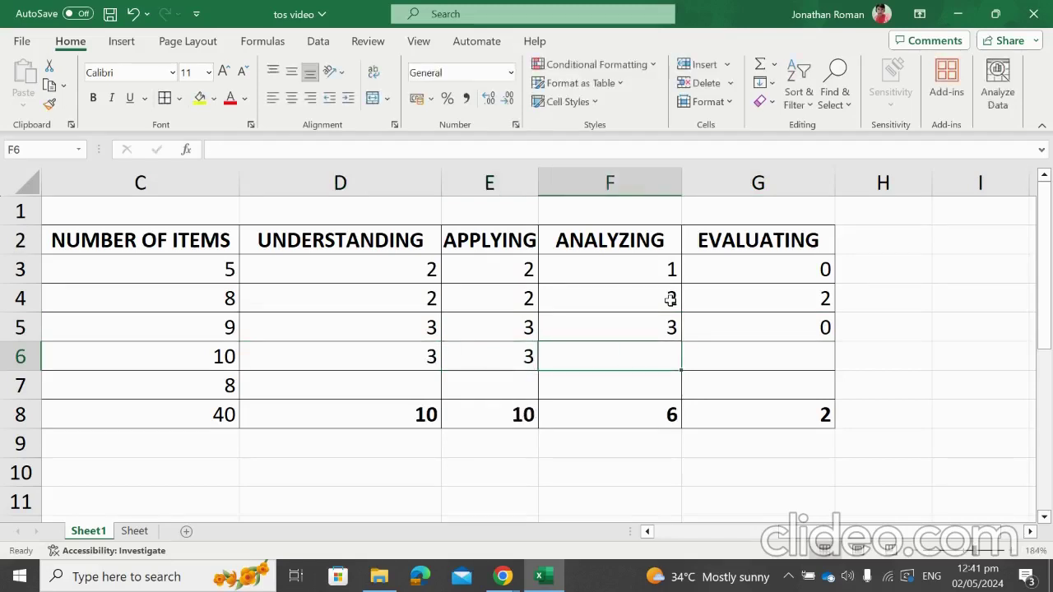
text(3)
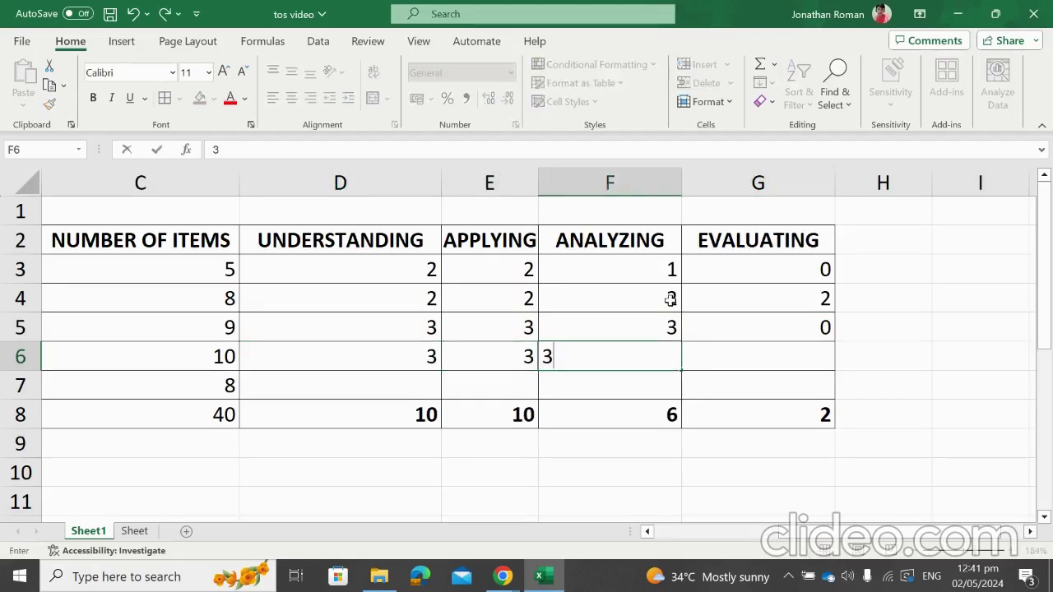
key(Tab)
text(1)
Distribute Competency 5's items as 2 each for Understanding, Applying, Analyzing and Evaluating in D7:G7
key(Down)
key(Left)
key(Left)
key(Left)
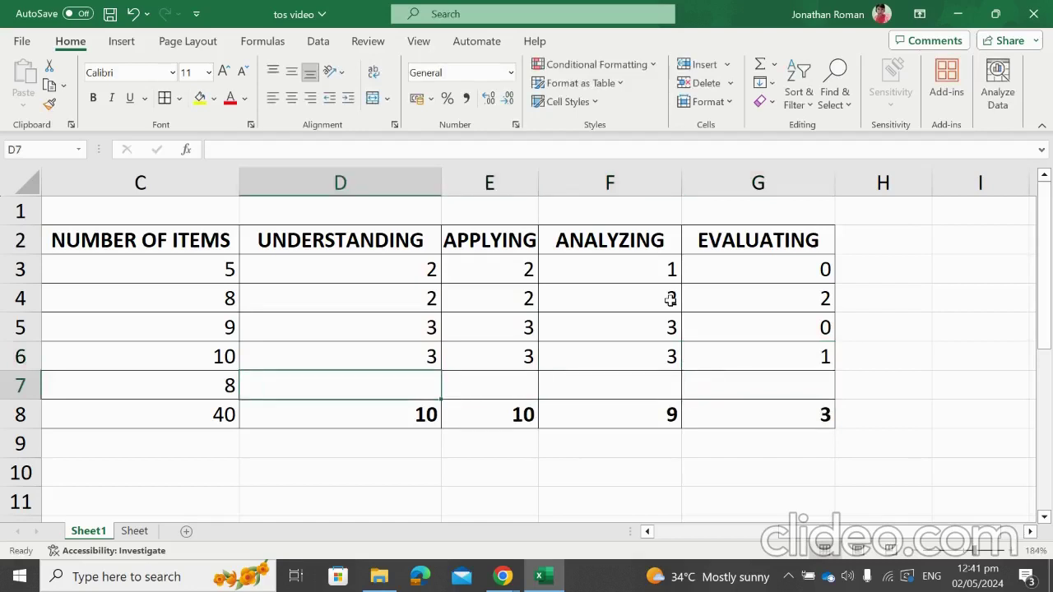
text(2)
key(Tab)
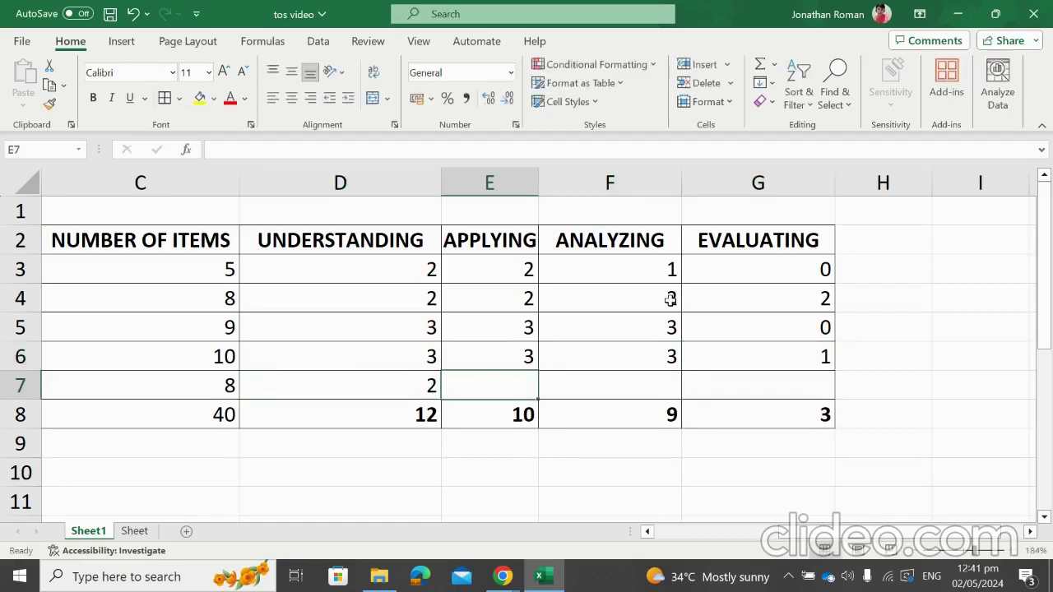
text(2)
key(Tab)
text(2)
key(Tab)
key(Tab)
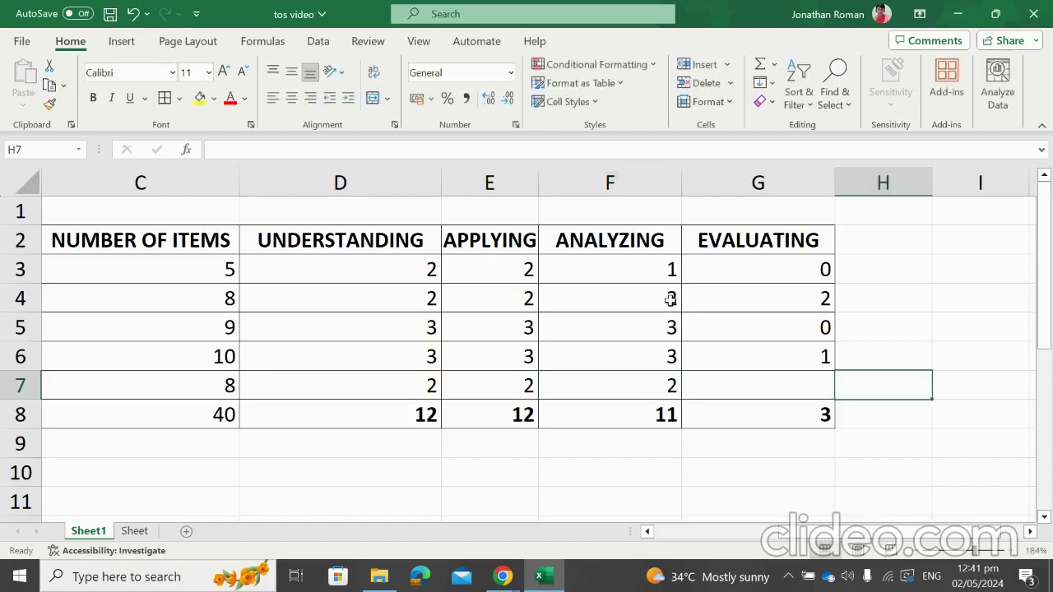
key(Left)
text(2)
key(Tab)
Review the completed item distribution in D3:G7 together with the totals for each cognitive level
key(Left)
key(Left)
key(Left)
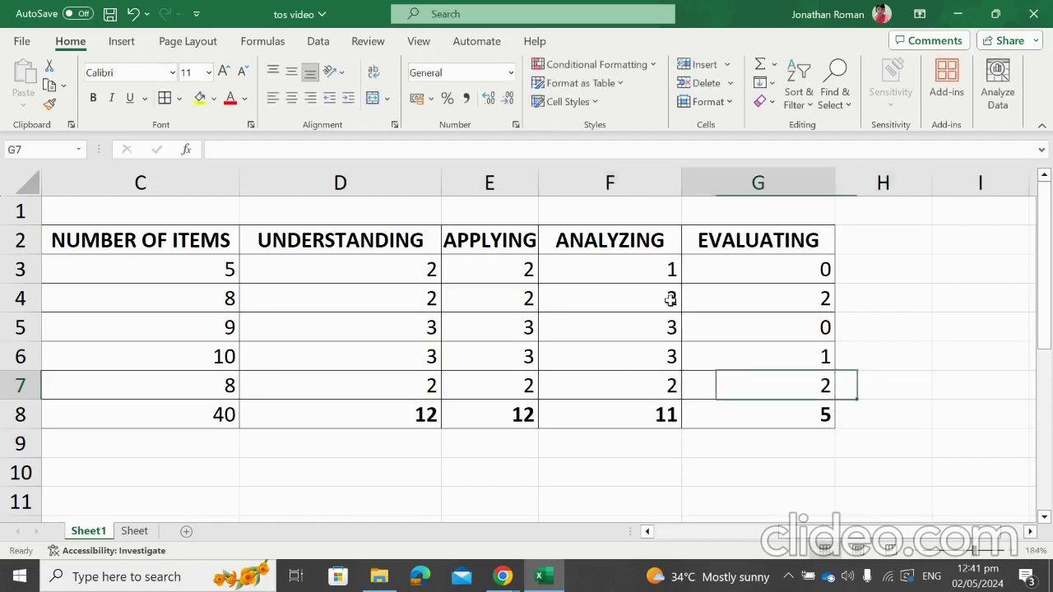
key(Left)
key(Up)
key(Up)
key(Up)
key(Up)
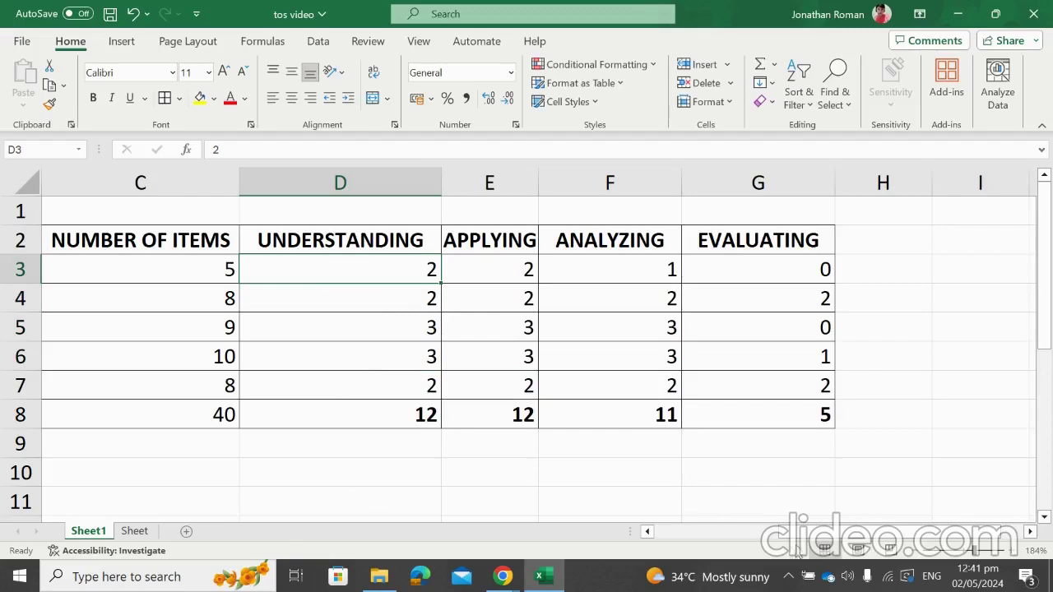
mouse_move(804, 533)
mouse_down()
mouse_move(663, 533)
mouse_move(810, 533)
mouse_up()
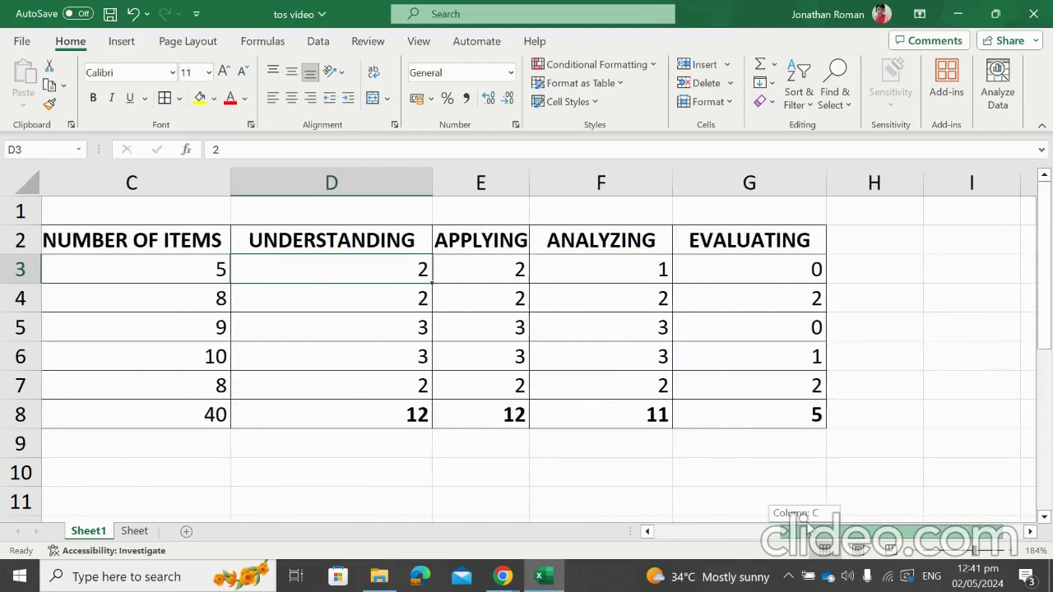
Examine the Table of Specification form on the other worksheet, from its heading and columns through the numbered item rows
click(133, 533)
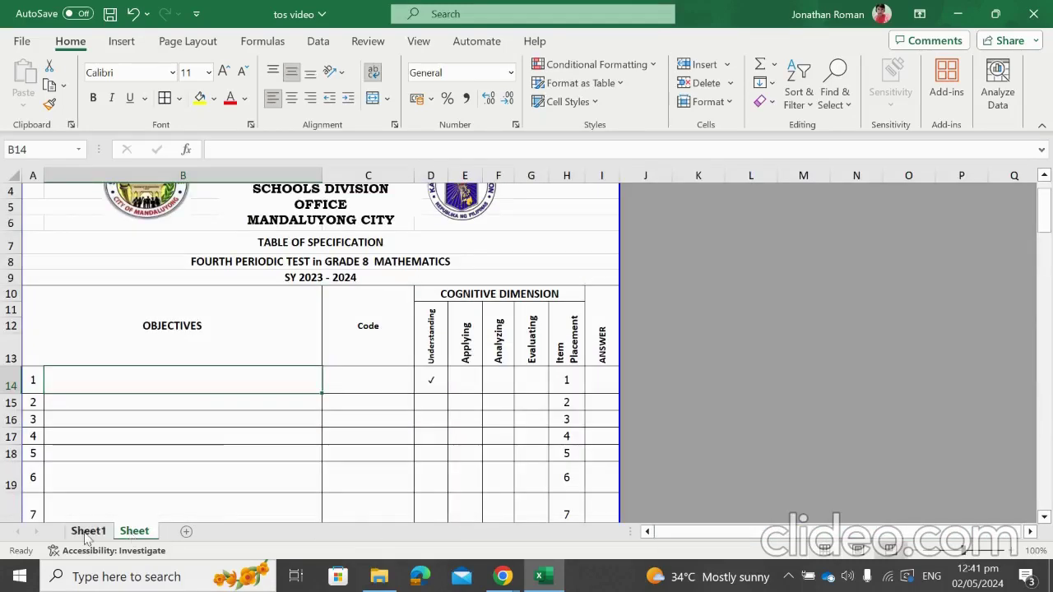
click(88, 535)
drag(822, 533, 770, 531)
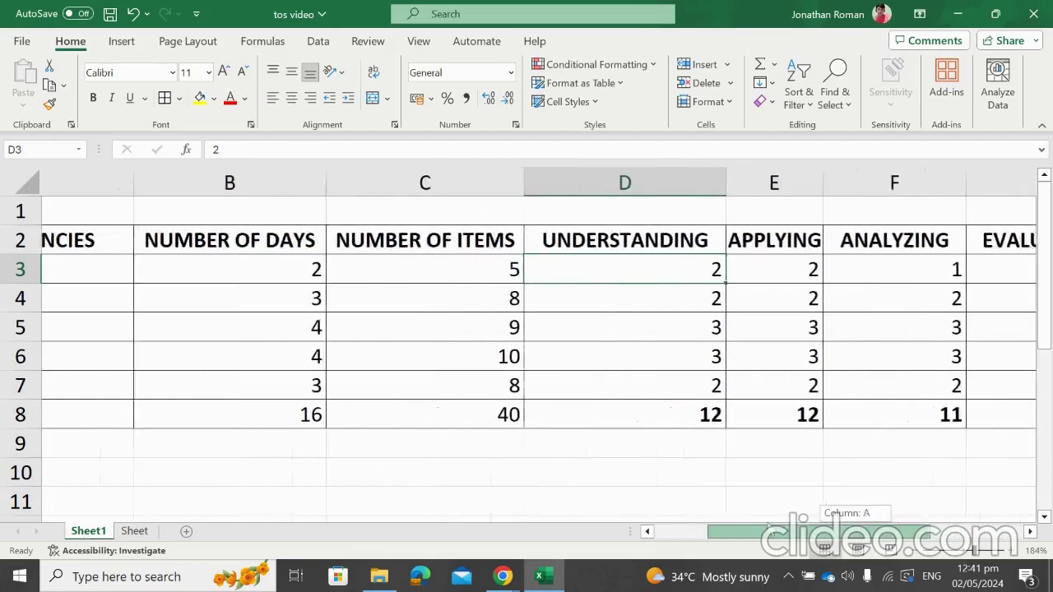
click(135, 532)
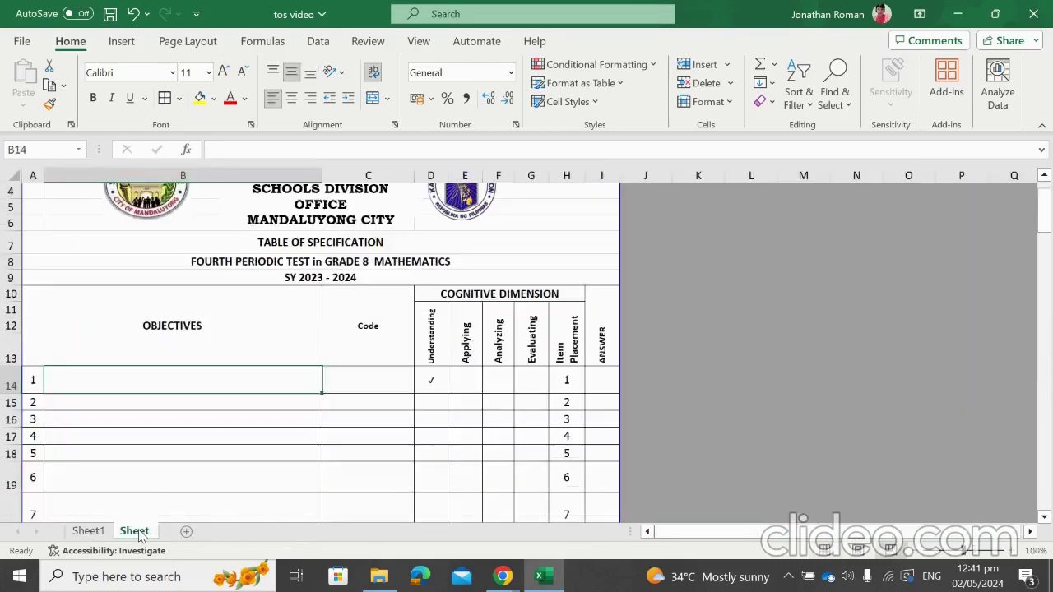
scroll(251, 379, down, 4)
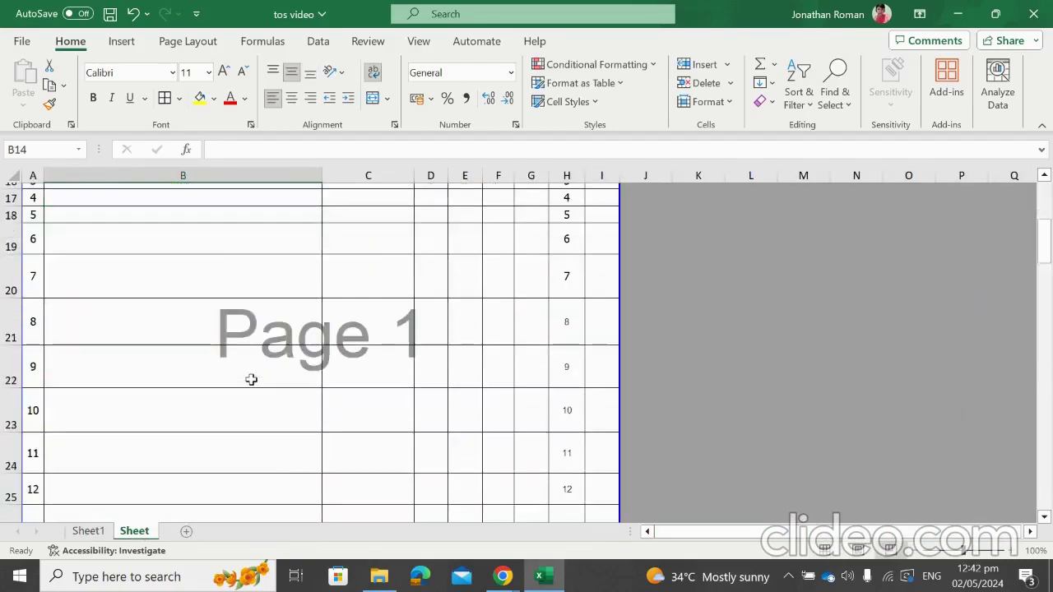
scroll(250, 379, down, 8)
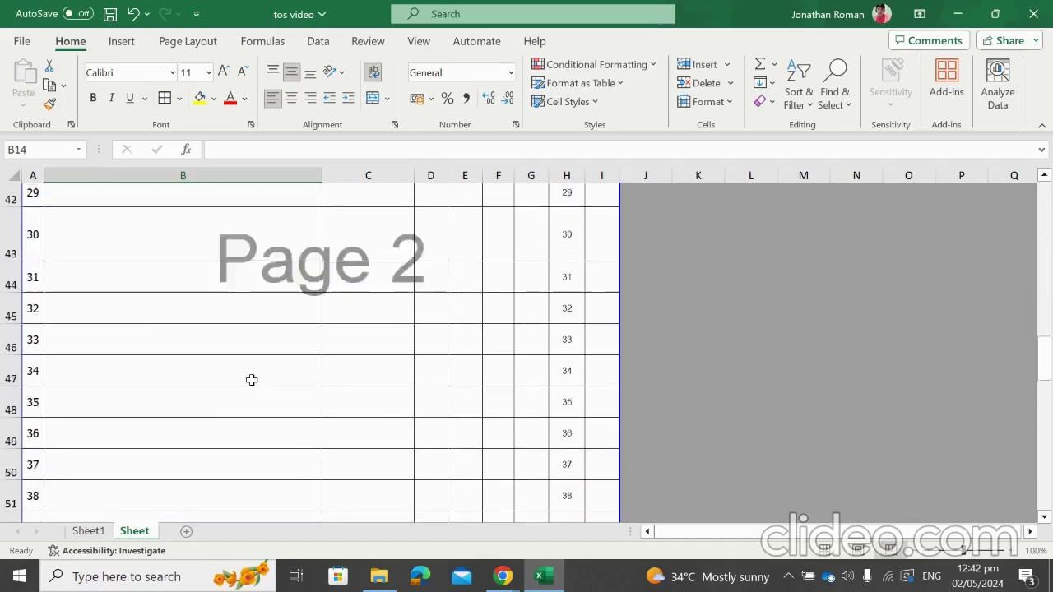
scroll(251, 379, down, 2)
scroll(250, 379, up, 10)
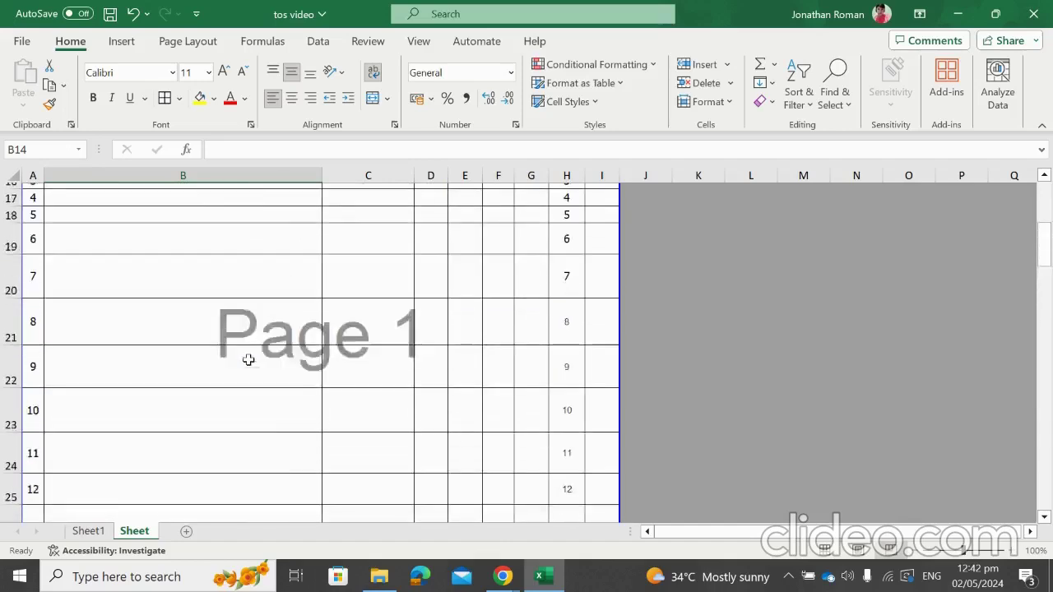
scroll(248, 359, up, 5)
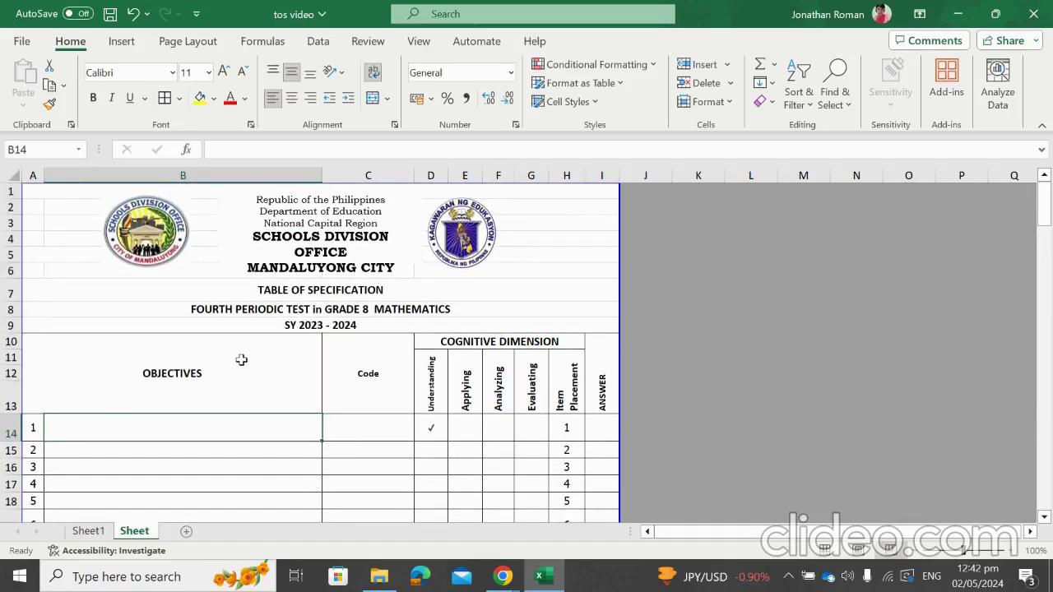
scroll(241, 360, down, 2)
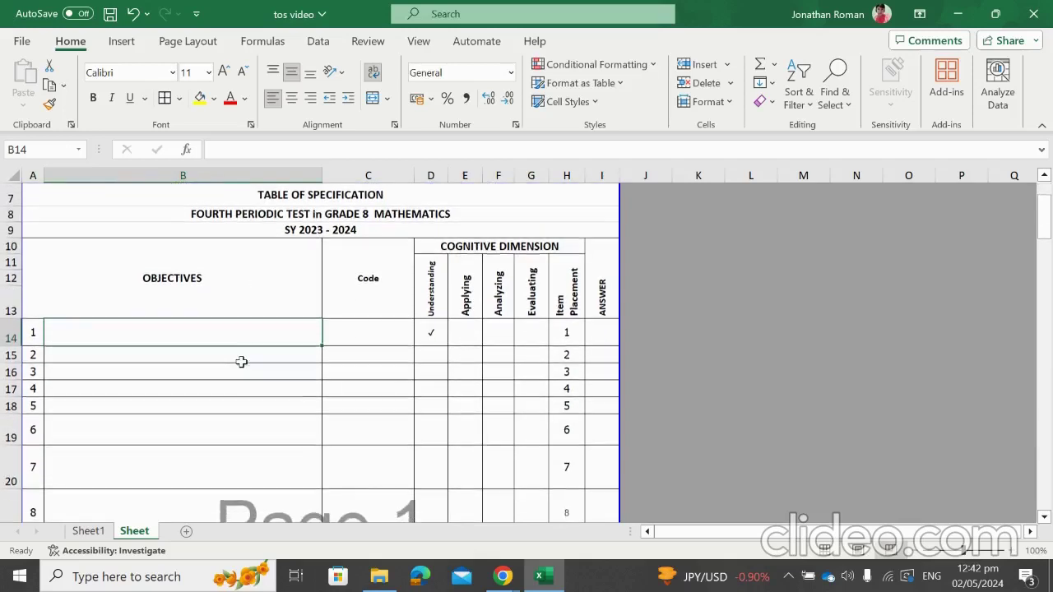
Check Competency 1's number of items on Sheet1 and return to the Table of Specification form
click(89, 532)
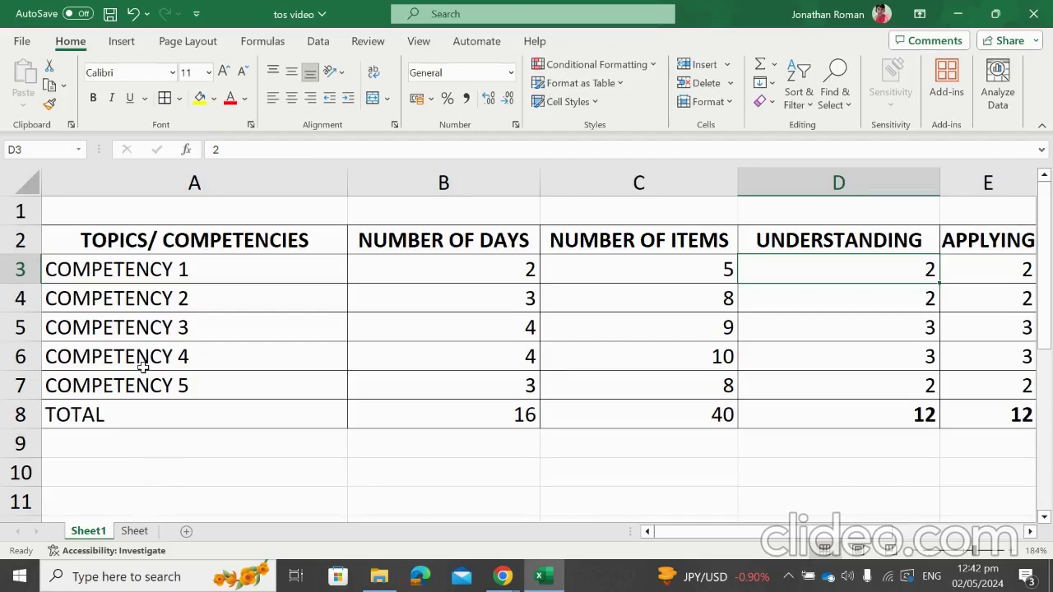
click(233, 269)
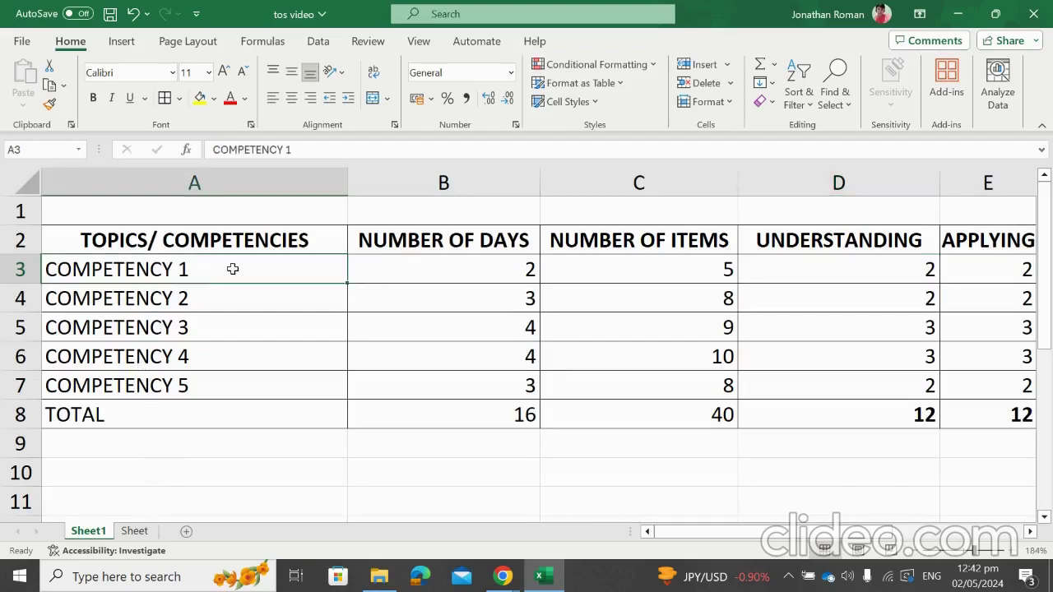
key(Right)
key(Right)
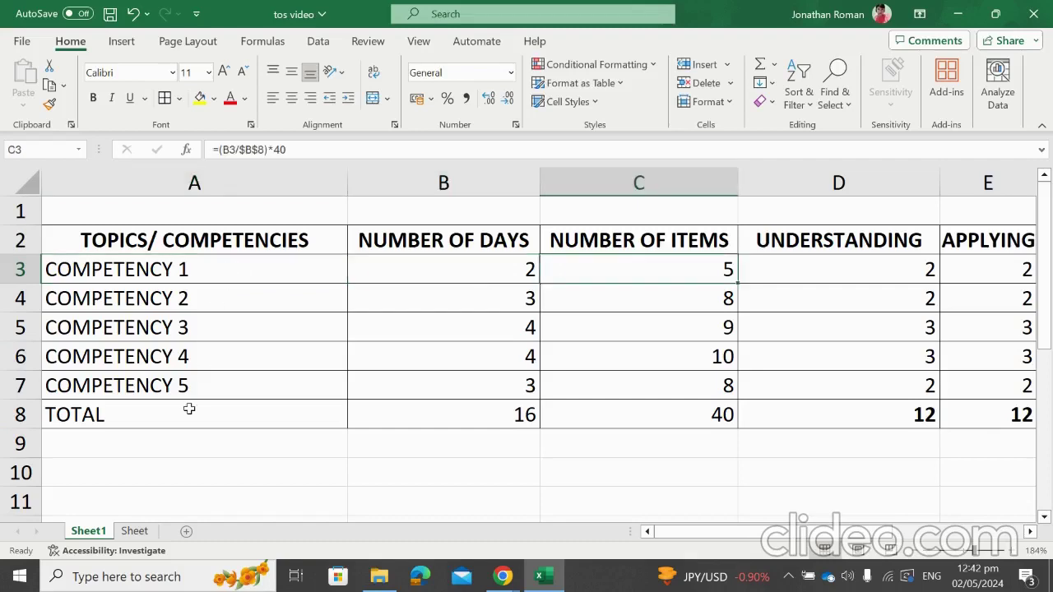
click(134, 531)
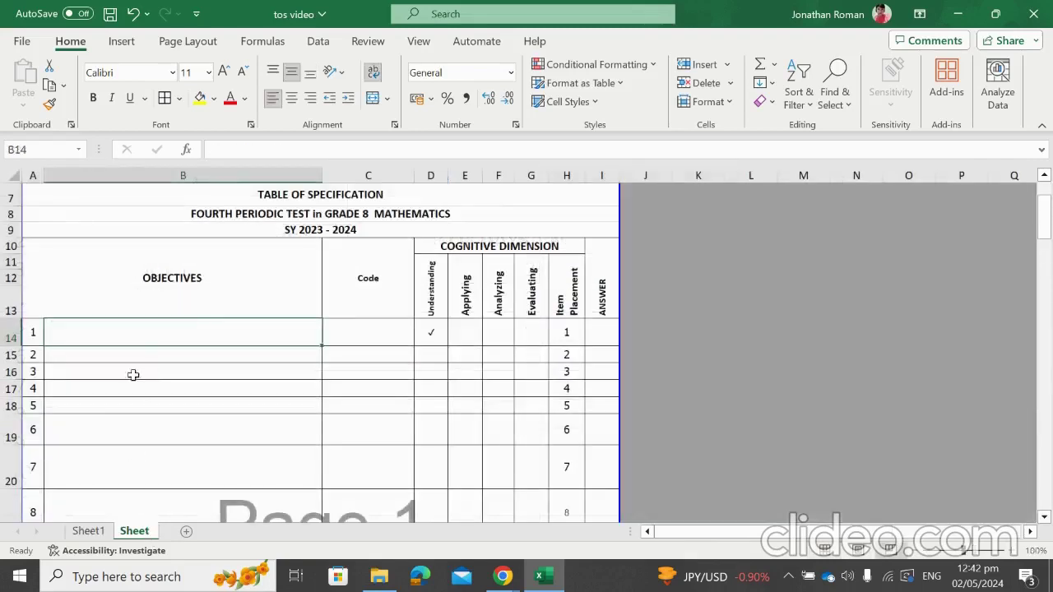
Enter COMPETENCY 1 as the objective for item 1 in B14 and copy it to item 2 in B15
double_click(138, 331)
text(COMPE)
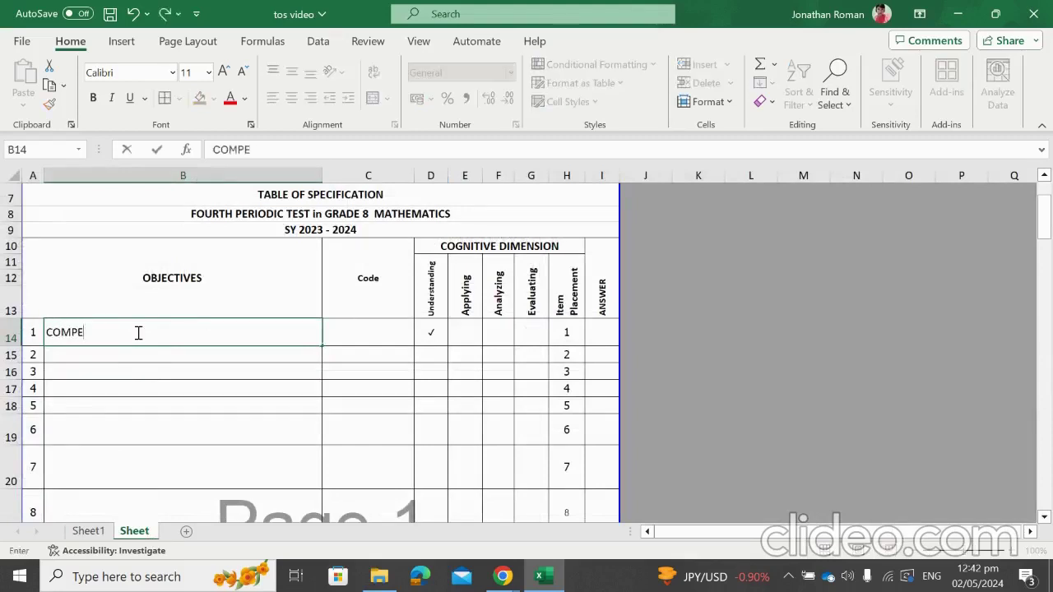
text(TENCY 1)
key(Return)
click(137, 329)
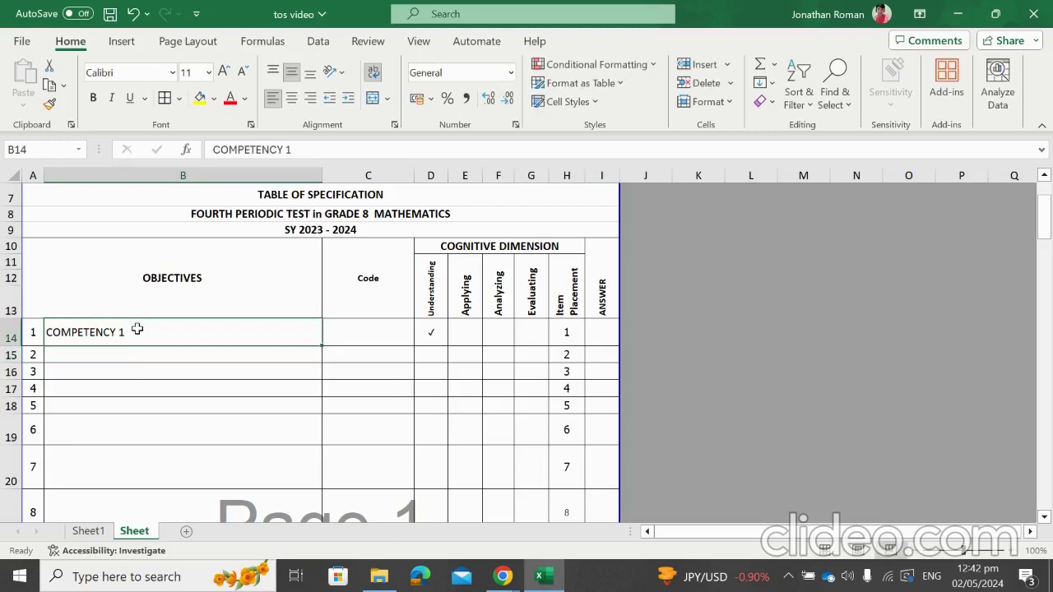
right_click(135, 332)
click(183, 145)
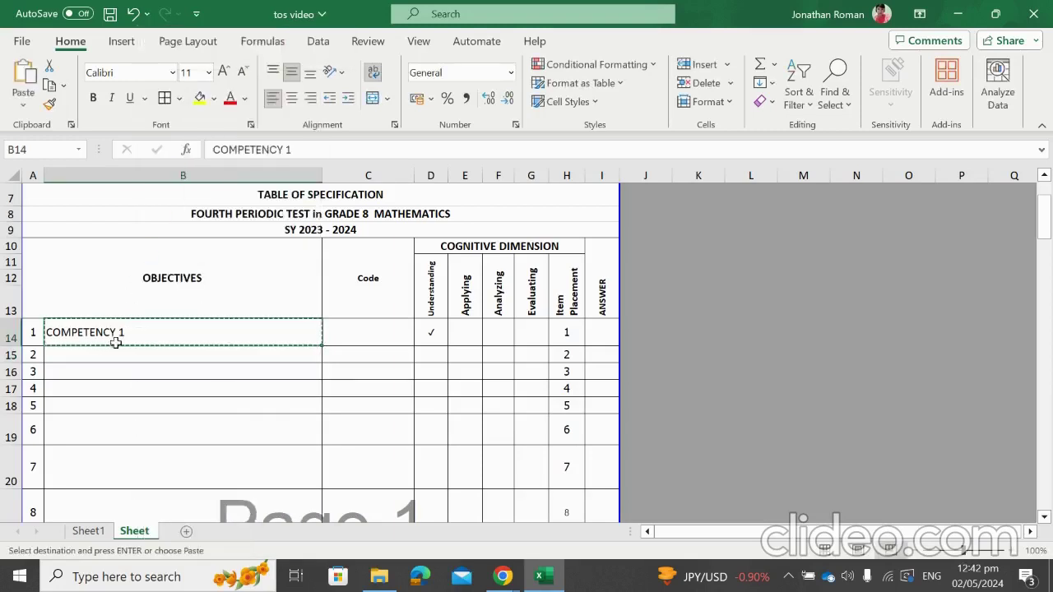
click(115, 352)
key(Return)
Copy the COMPETENCY 1 objective from item 2 into item 3's objective cell B16
click(107, 371)
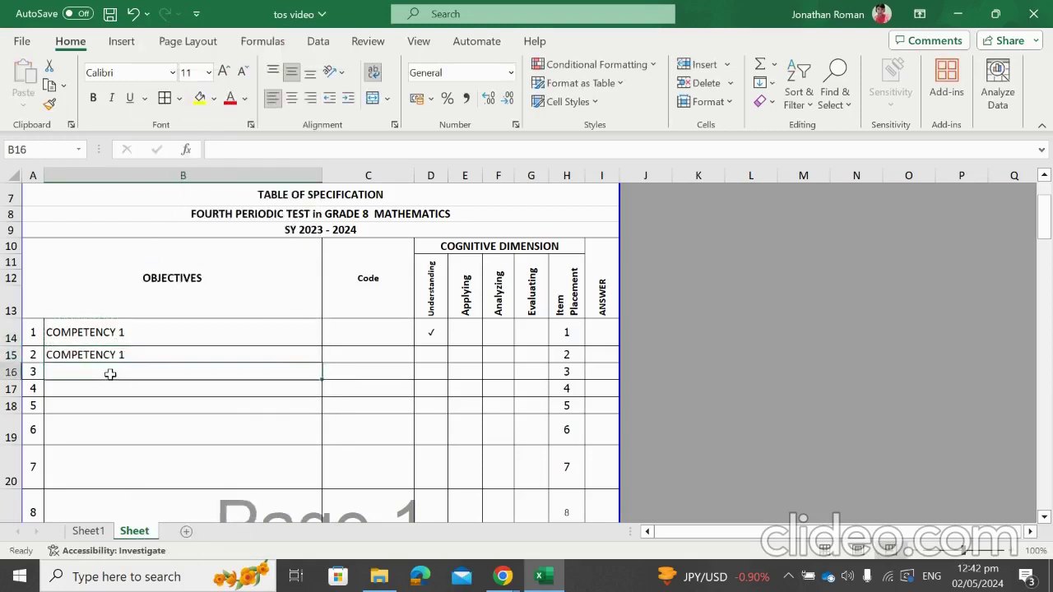
right_click(112, 371)
click(82, 362)
right_click(82, 361)
click(122, 145)
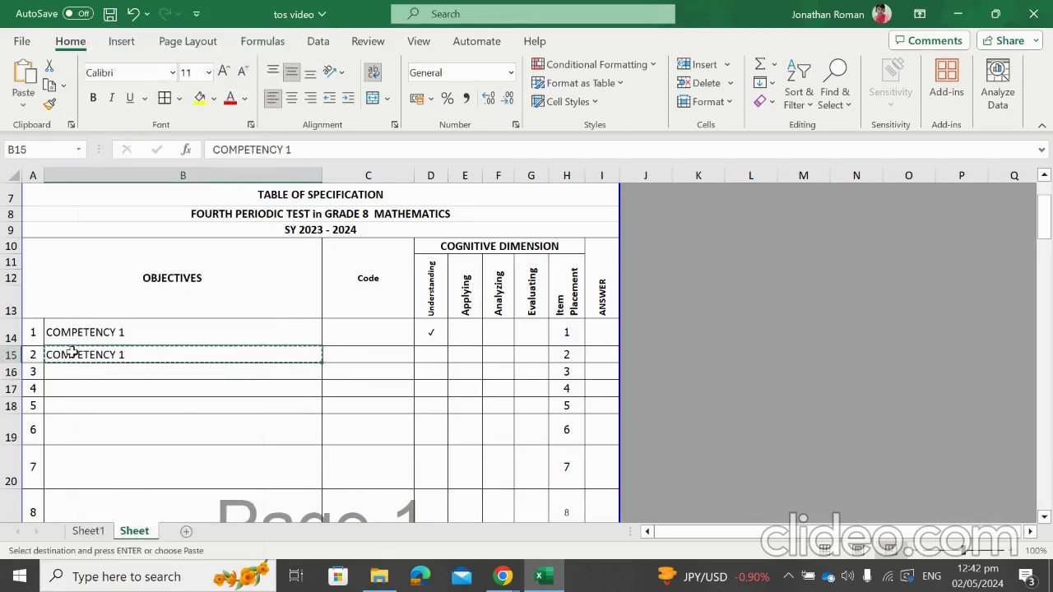
right_click(73, 356)
click(121, 145)
click(60, 374)
key(Return)
Copy the COMPETENCY 1 objective from item 3 into item 4's objective cell B17
click(66, 387)
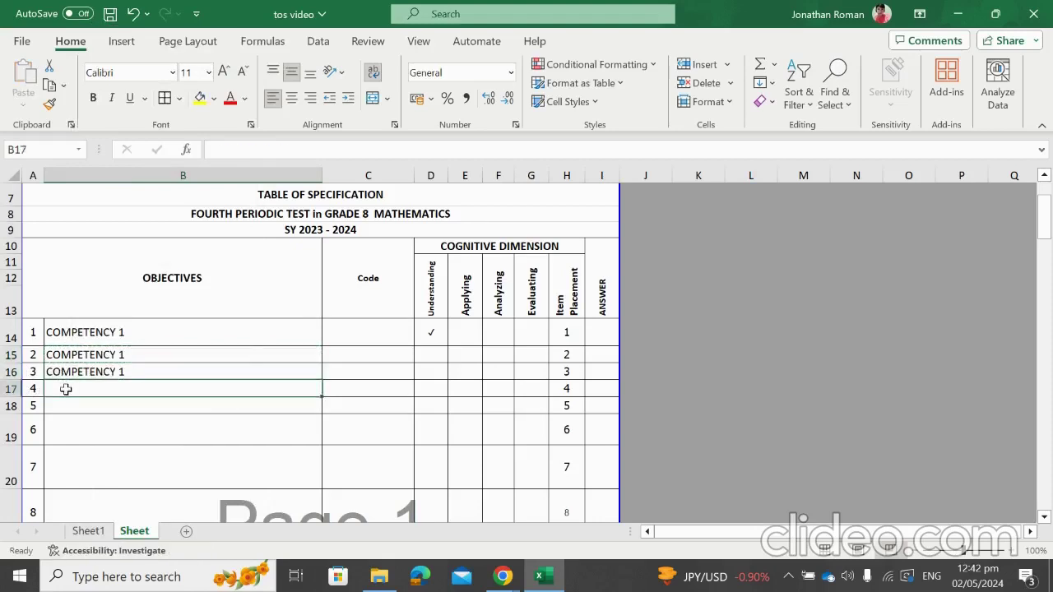
right_click(68, 390)
click(57, 371)
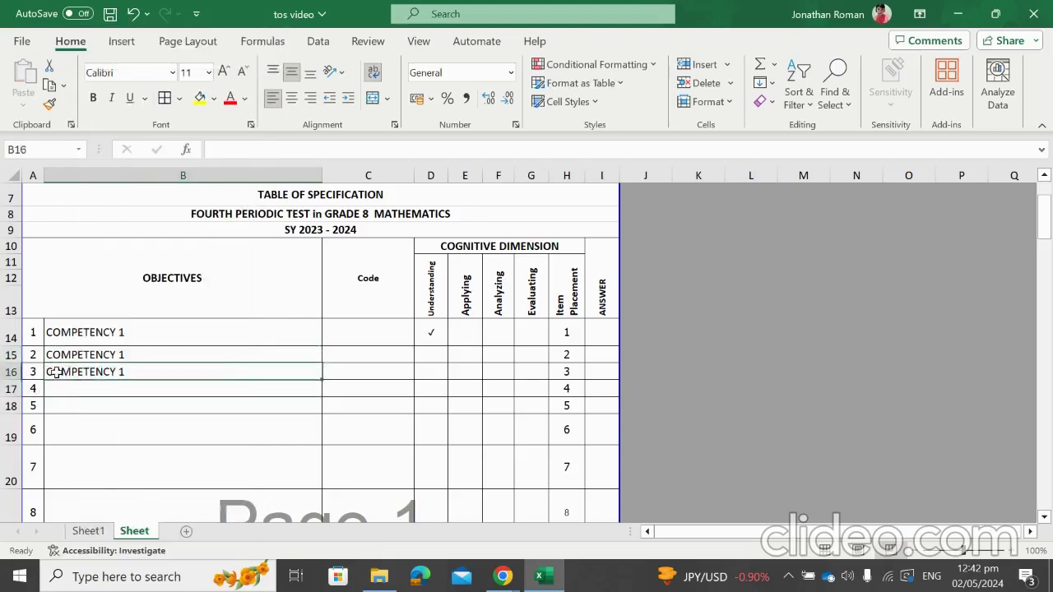
right_click(57, 370)
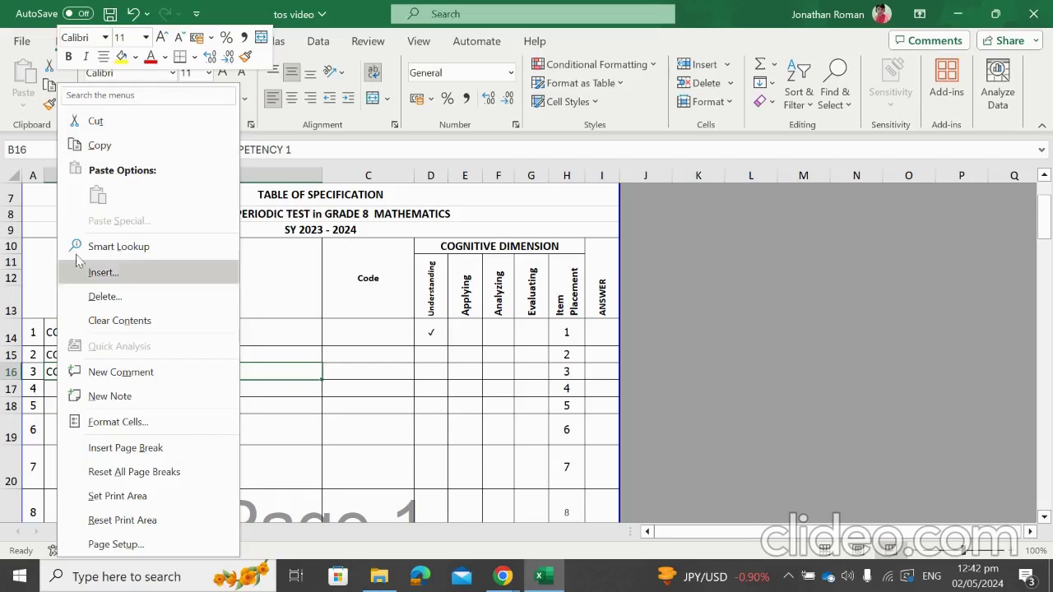
click(99, 145)
click(69, 393)
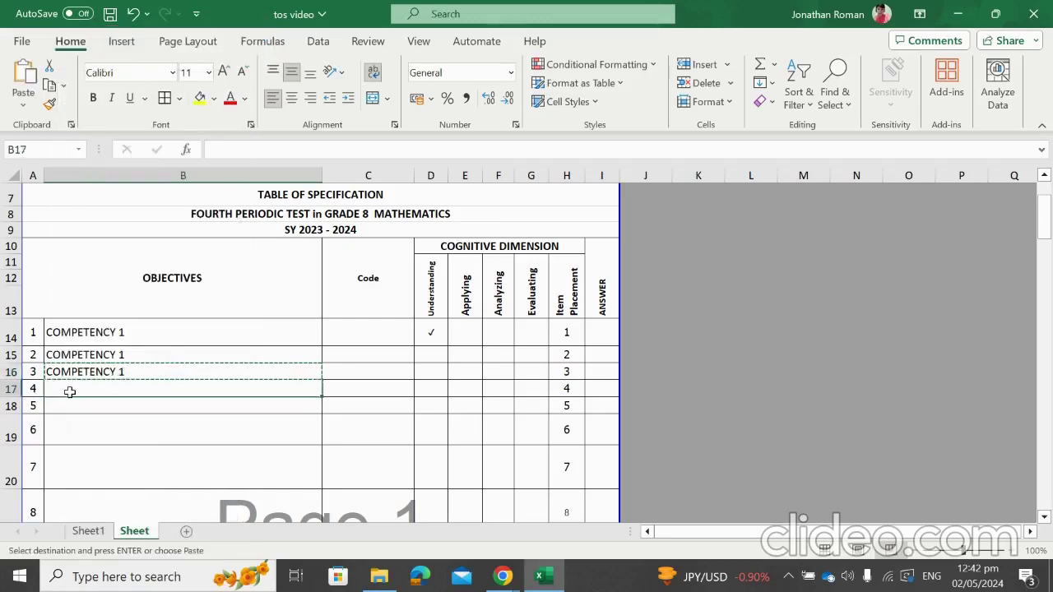
right_click(69, 393)
click(110, 198)
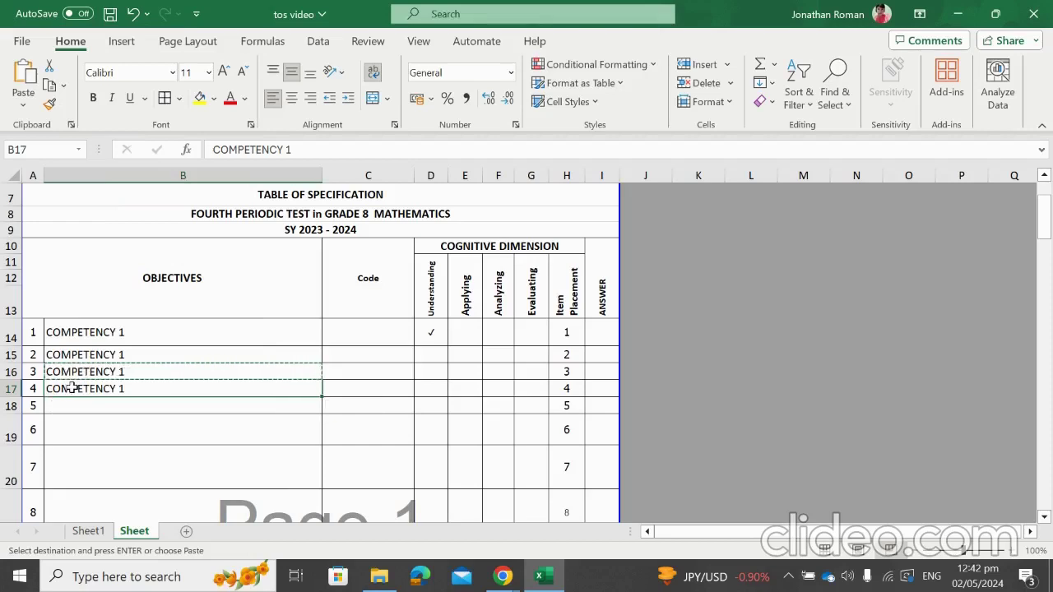
Copy the COMPETENCY 1 objective from item 4 into item 5's objective cell B18 and end the copy mode
right_click(73, 388)
click(102, 144)
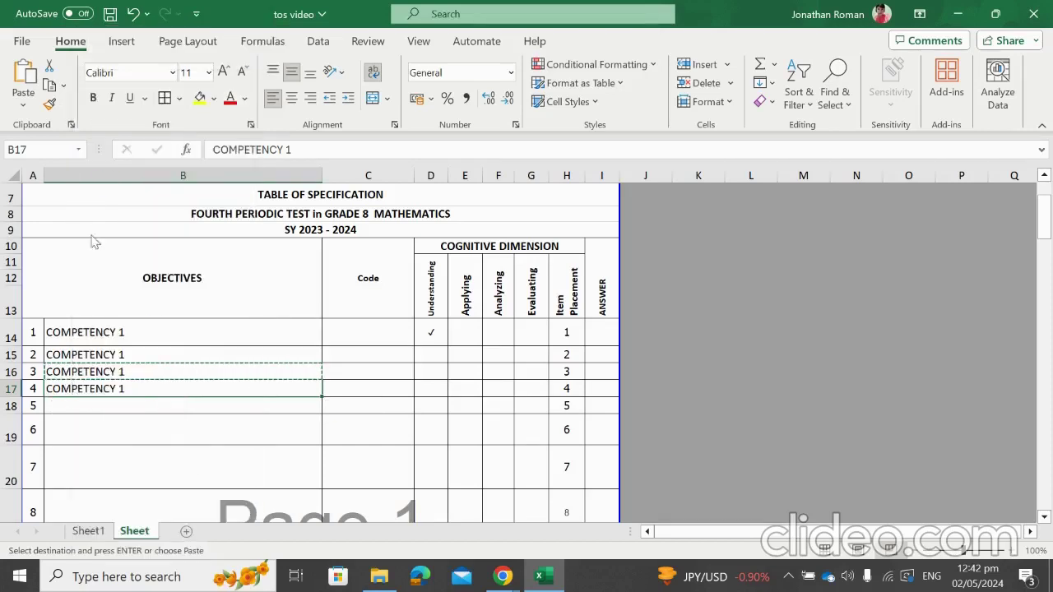
click(57, 403)
right_click(58, 403)
click(112, 201)
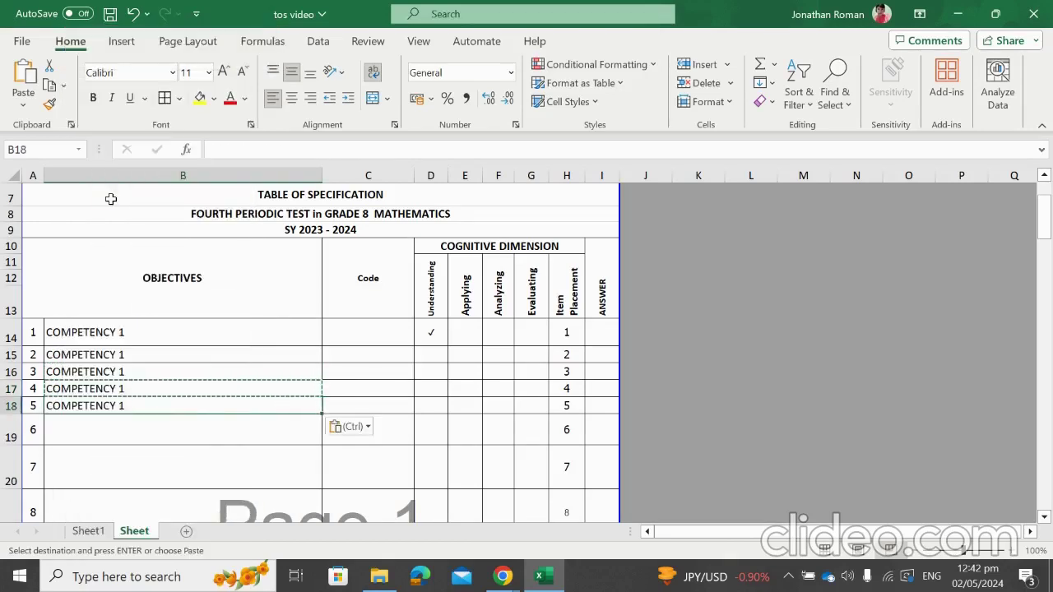
key(Escape)
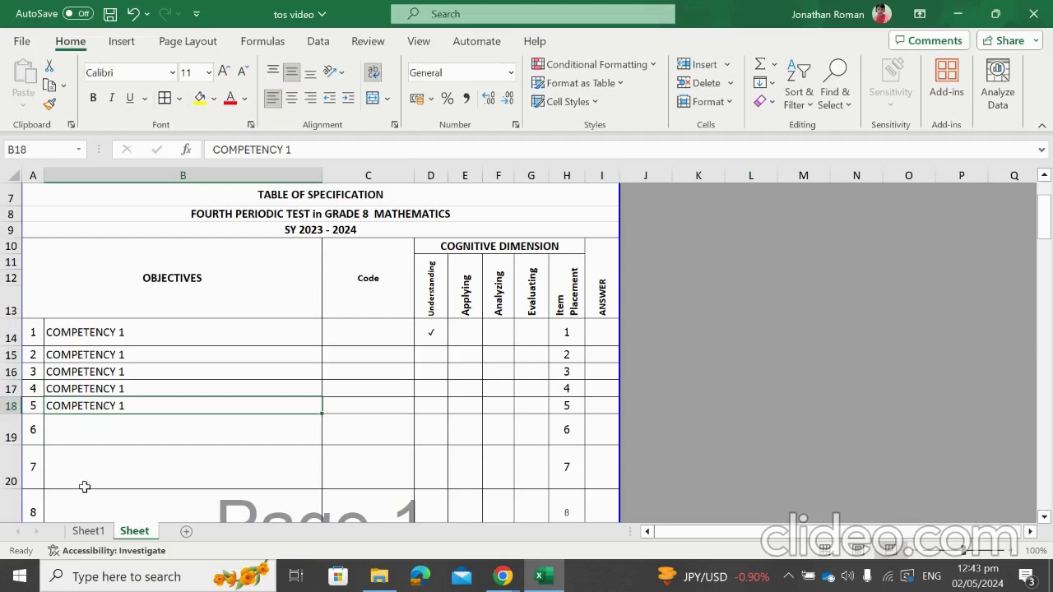
Check the competency table on Sheet1, return to the form, and enter MELC/DBOW as item 1's code in C14
click(88, 531)
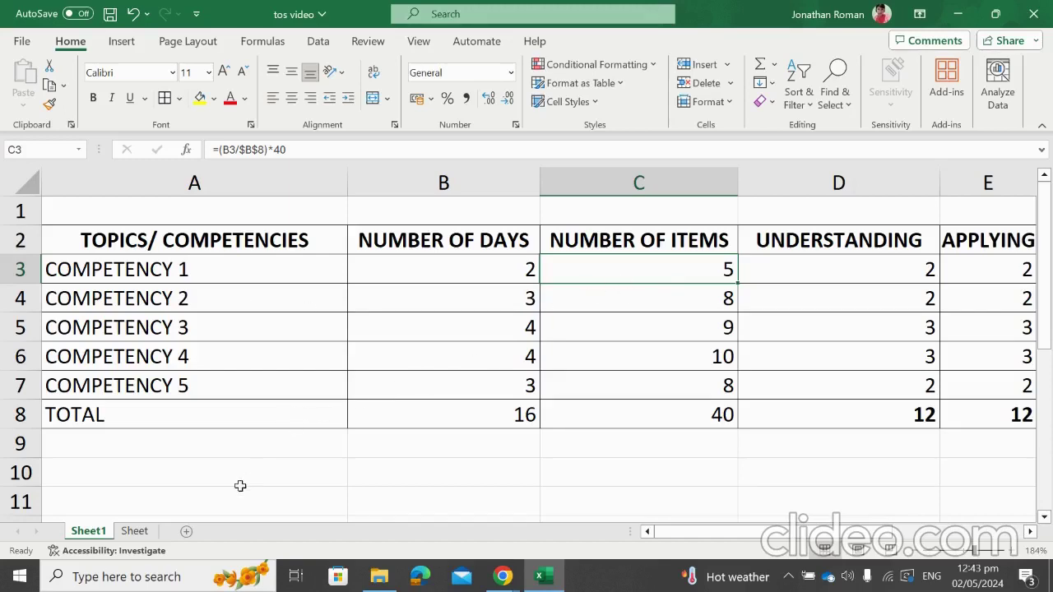
click(132, 534)
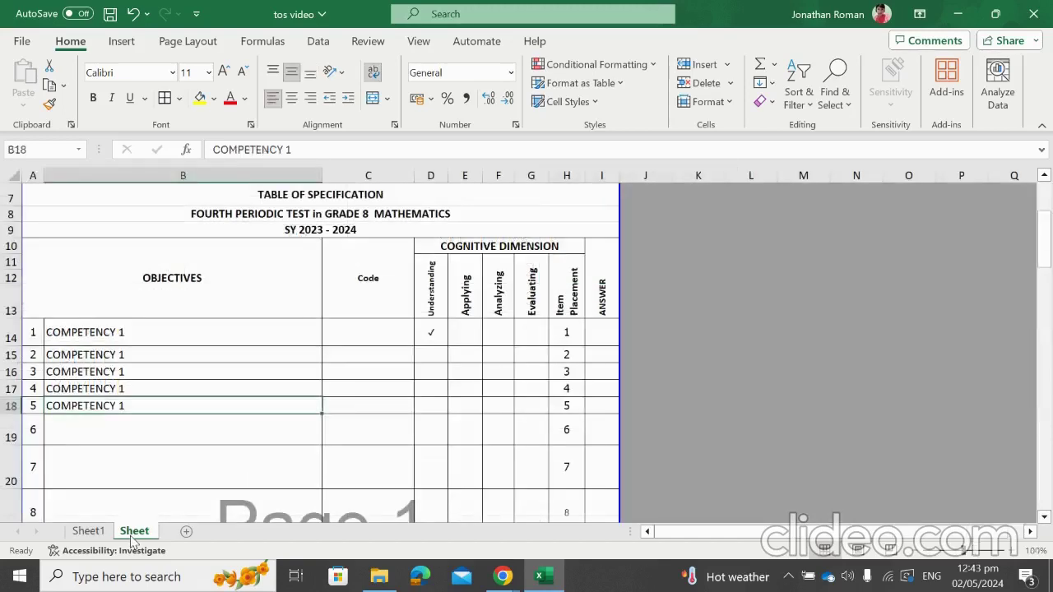
click(369, 338)
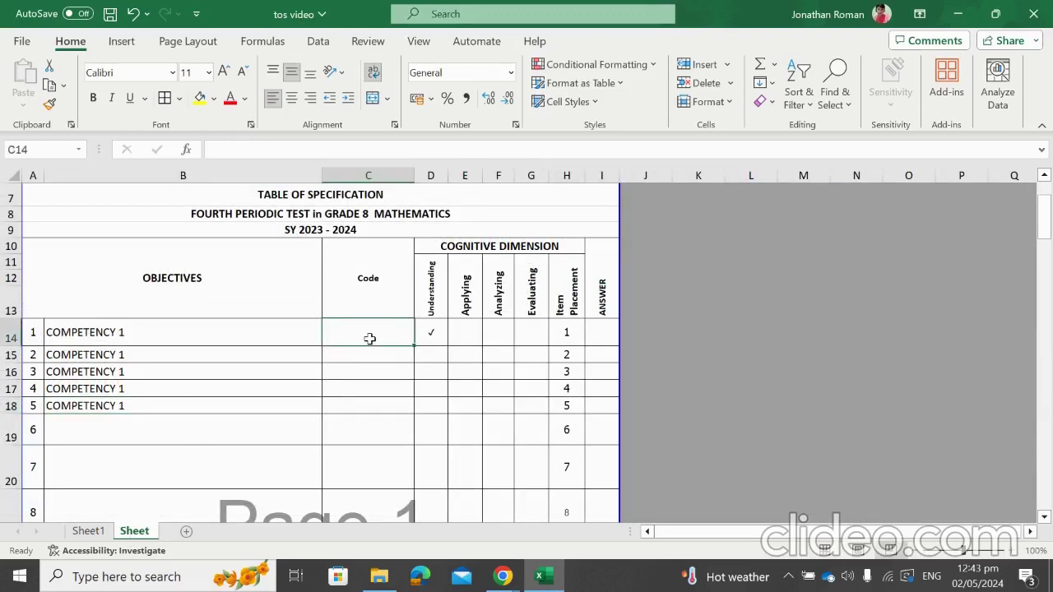
text(MEL)
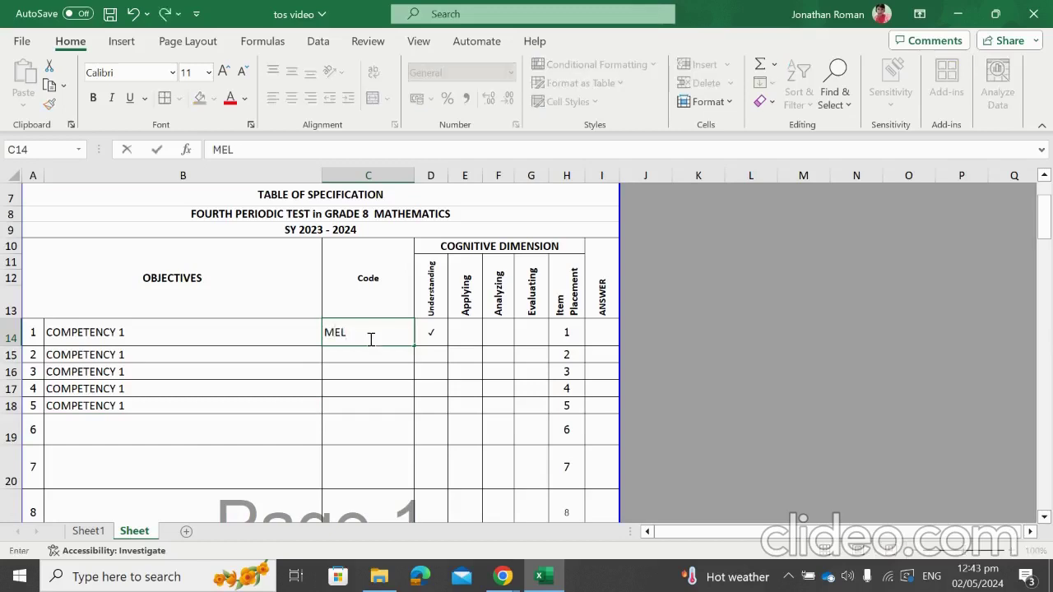
text(C/DBOW)
key(Return)
Replace item 1's code in C14 with AP 1001 and fill the series down to AP 1005 in C18
click(370, 334)
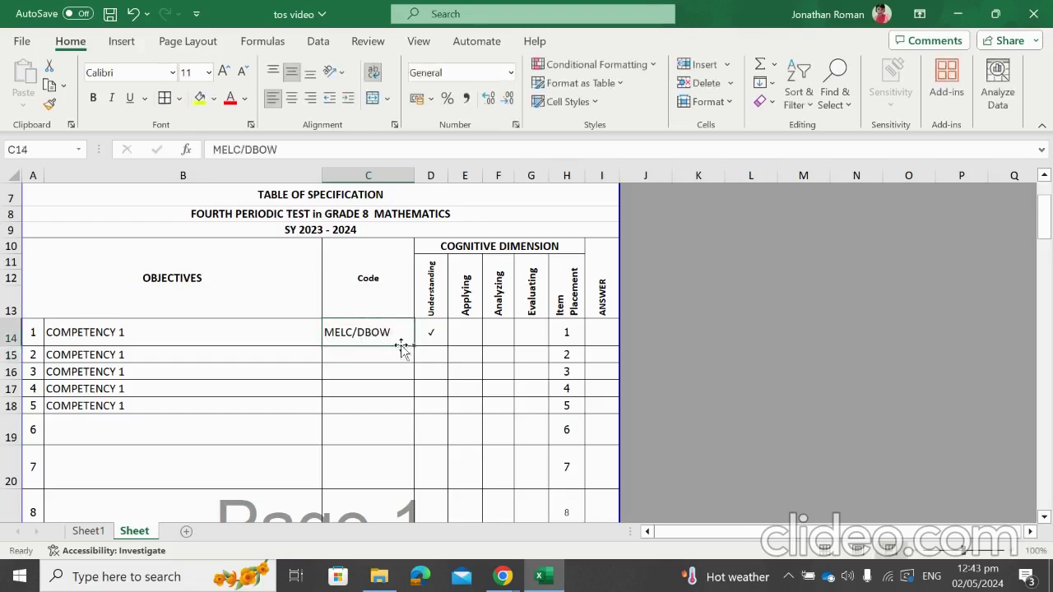
key(BackSpace)
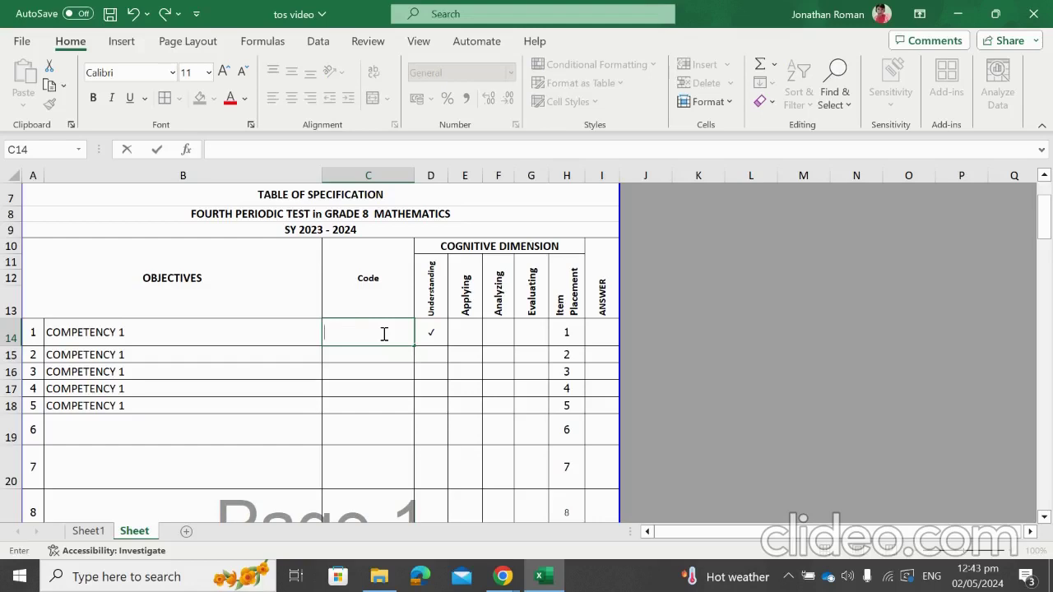
text(MAT)
key(BackSpace)
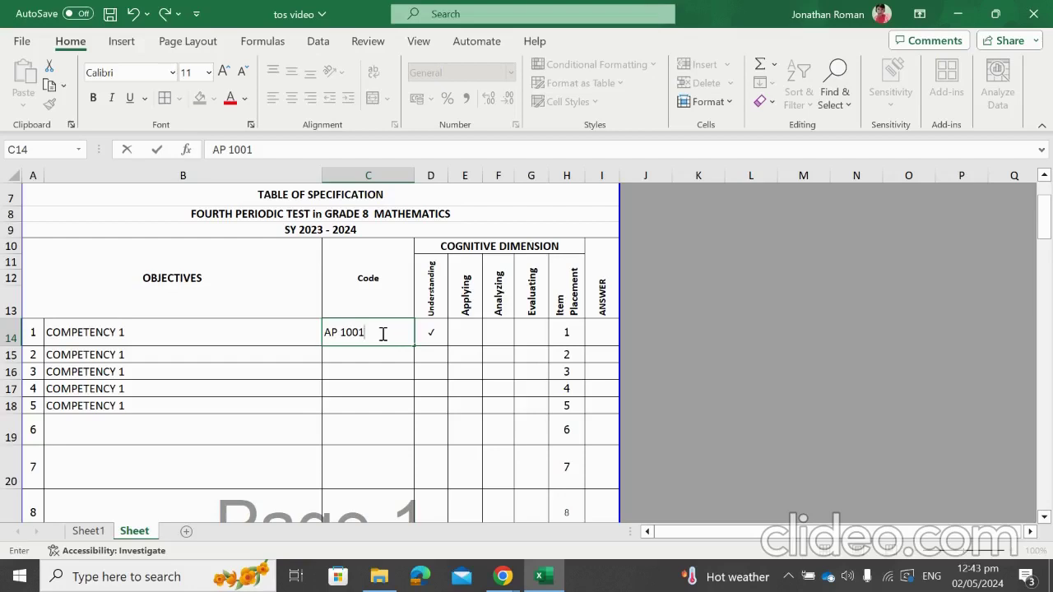
click(377, 352)
click(365, 331)
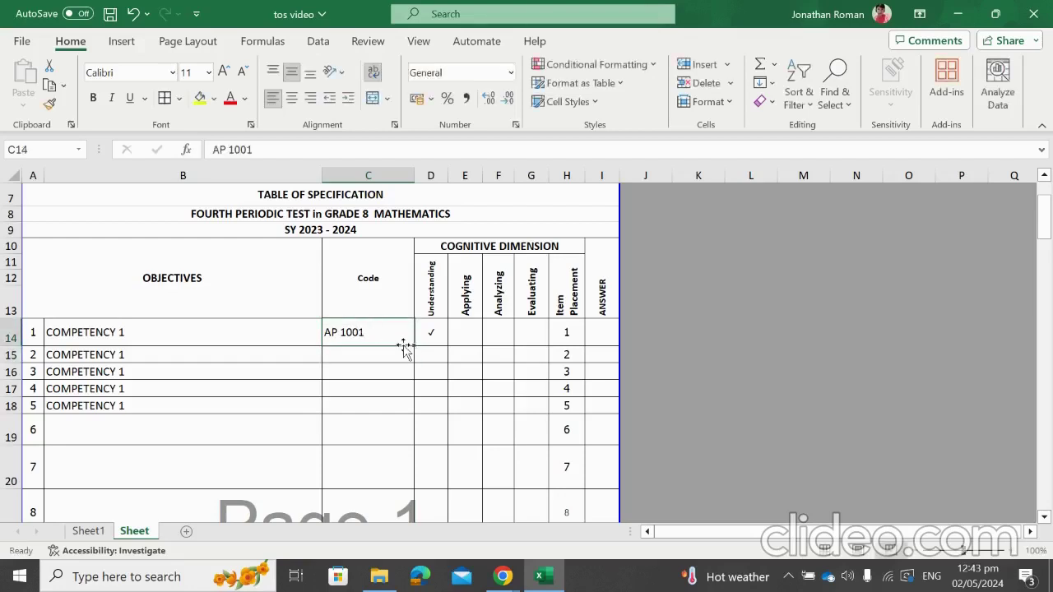
drag(414, 346, 413, 410)
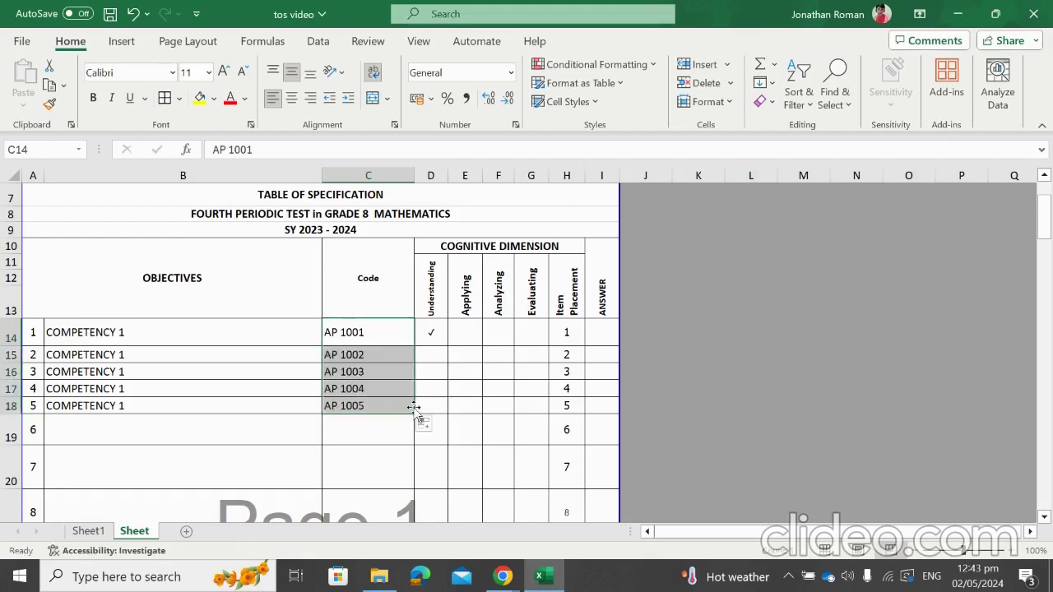
Clear the AP codes from C14:C18 and return to item 1's code cell
click(388, 333)
key(BackSpace)
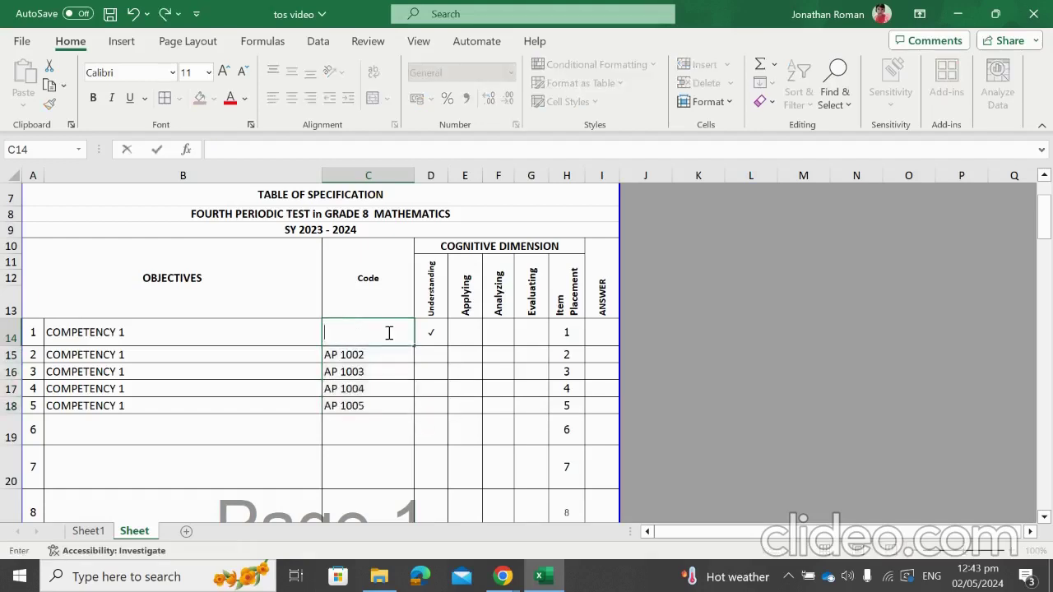
key(Return)
key(BackSpace)
key(Return)
key(BackSpace)
key(Return)
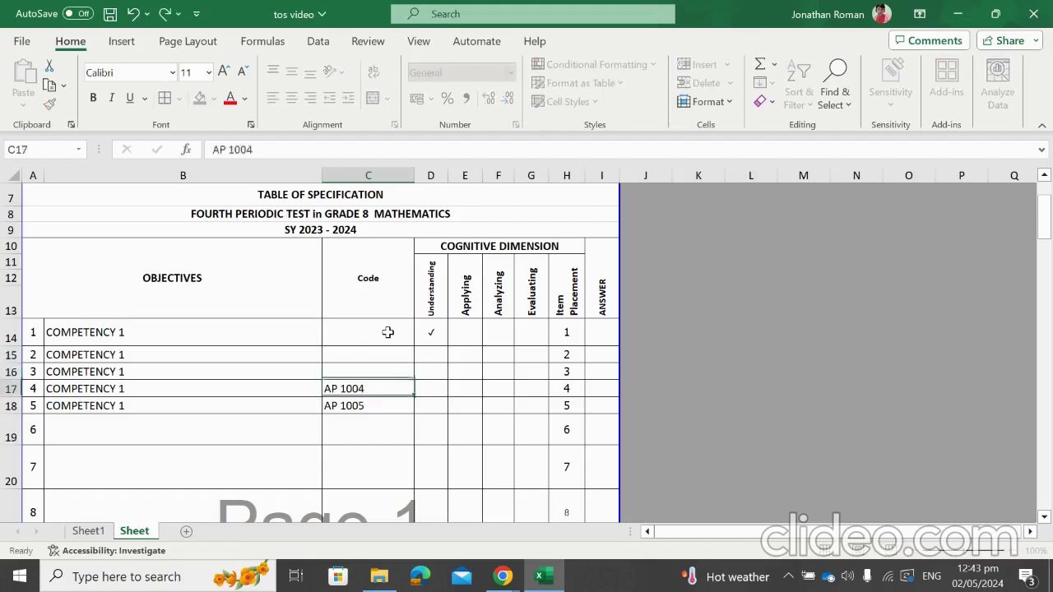
key(BackSpace)
key(Return)
key(Delete)
key(Up)
key(Up)
key(Up)
key(Up)
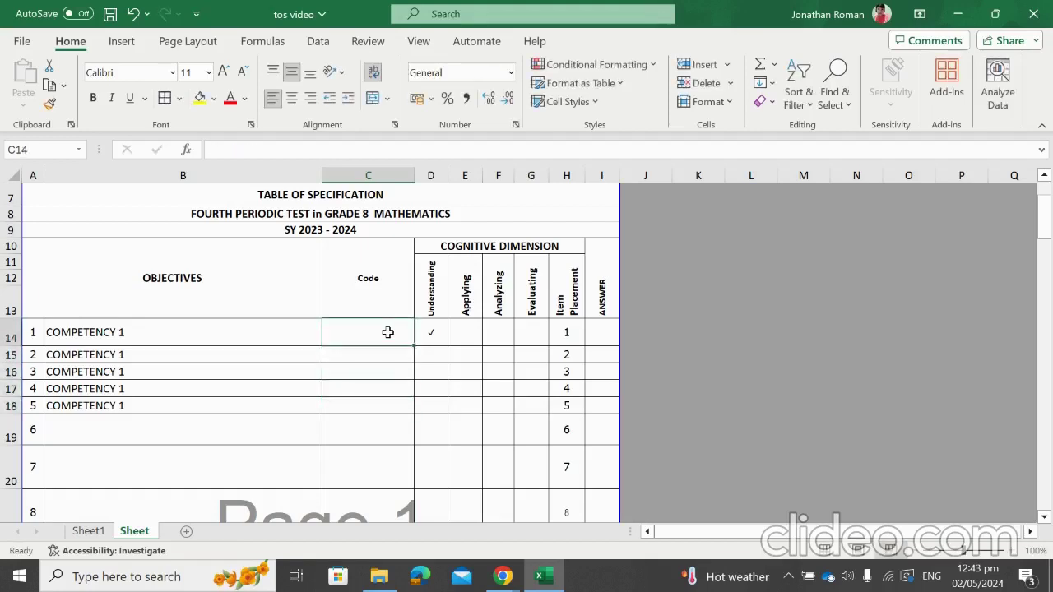
Enter MELC/ DBOW( CODE) as the code for item 1 in C14
text(MEL)
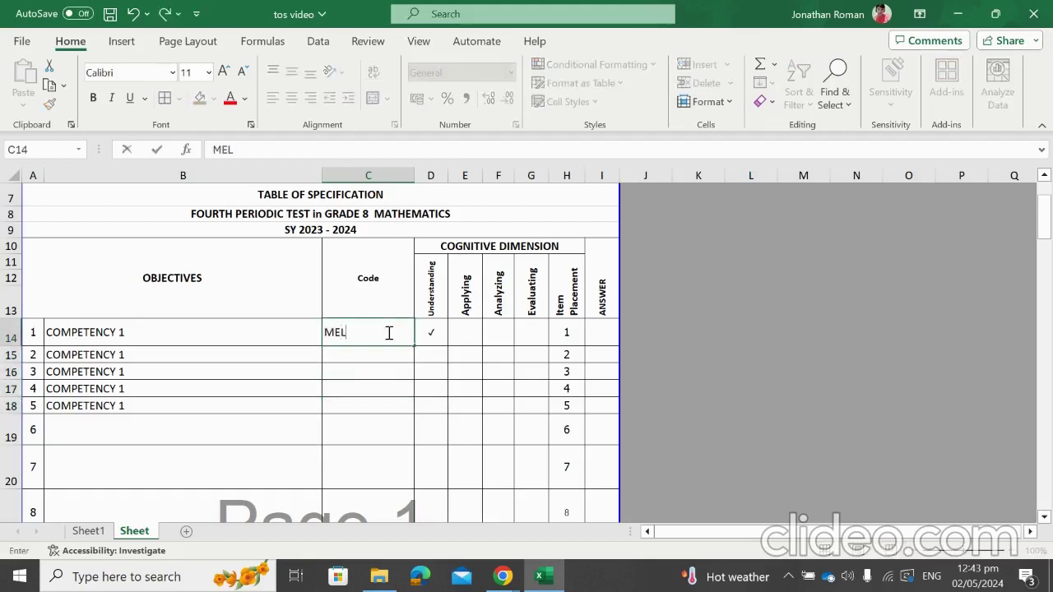
text(C/ DBOW( CODE)
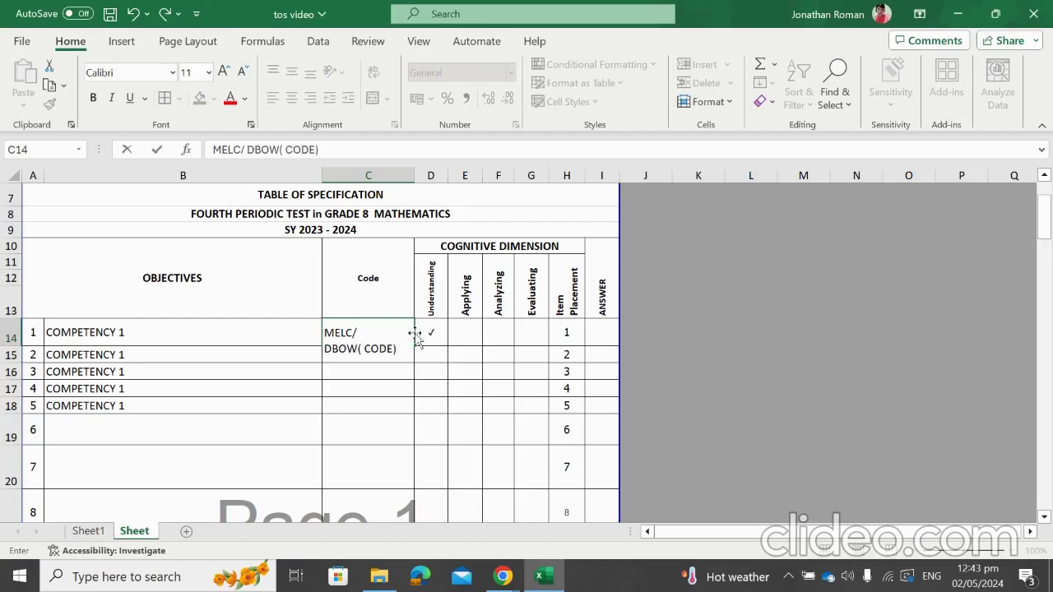
click(454, 340)
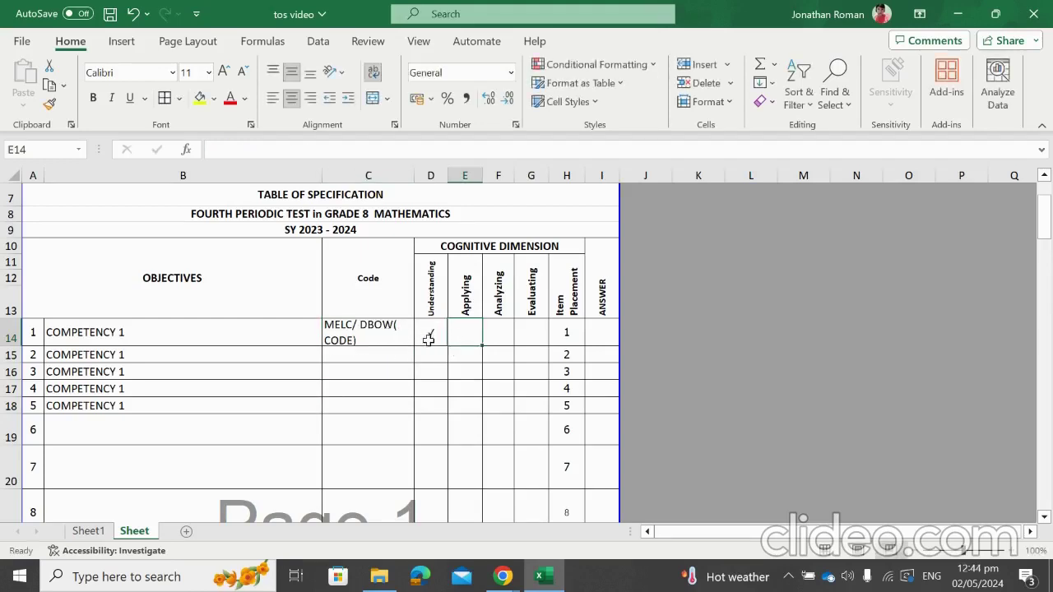
Check Competency 1's Understanding items on Sheet1 and extend the form's Understanding check mark from D14 to item 2 in D15
click(88, 532)
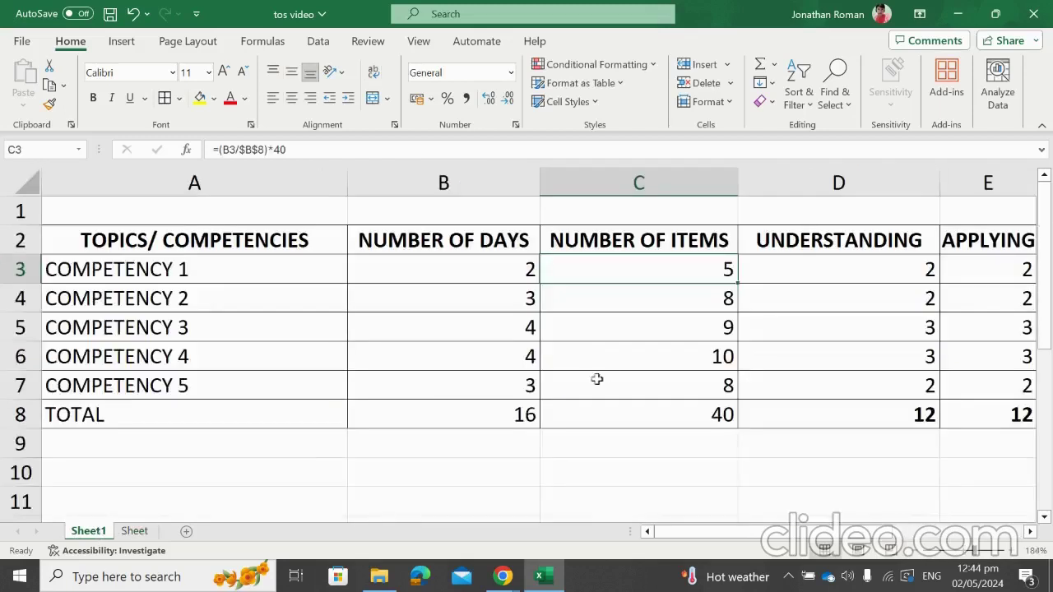
key(Right)
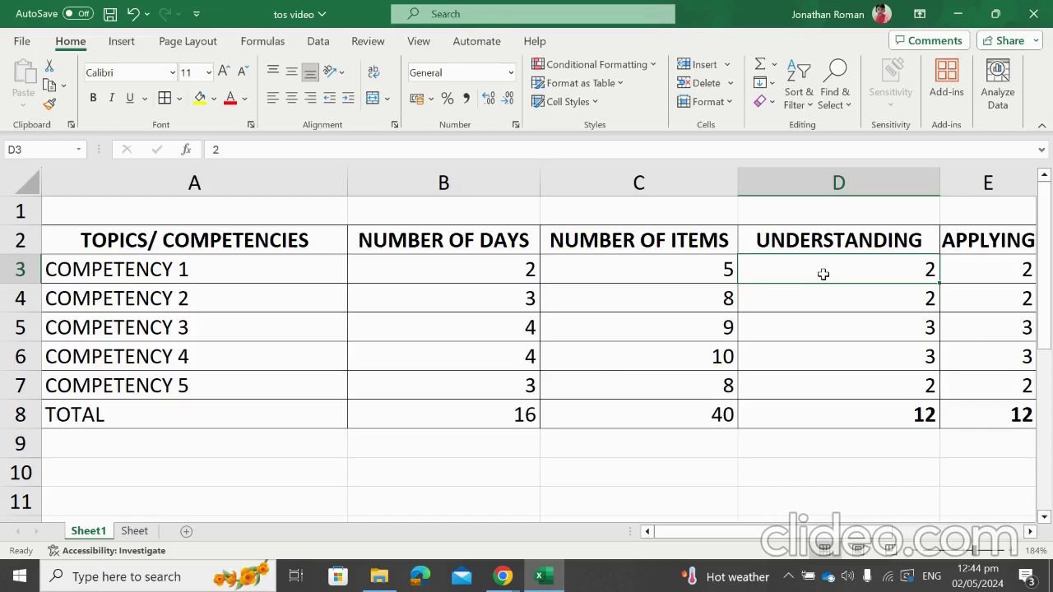
click(138, 532)
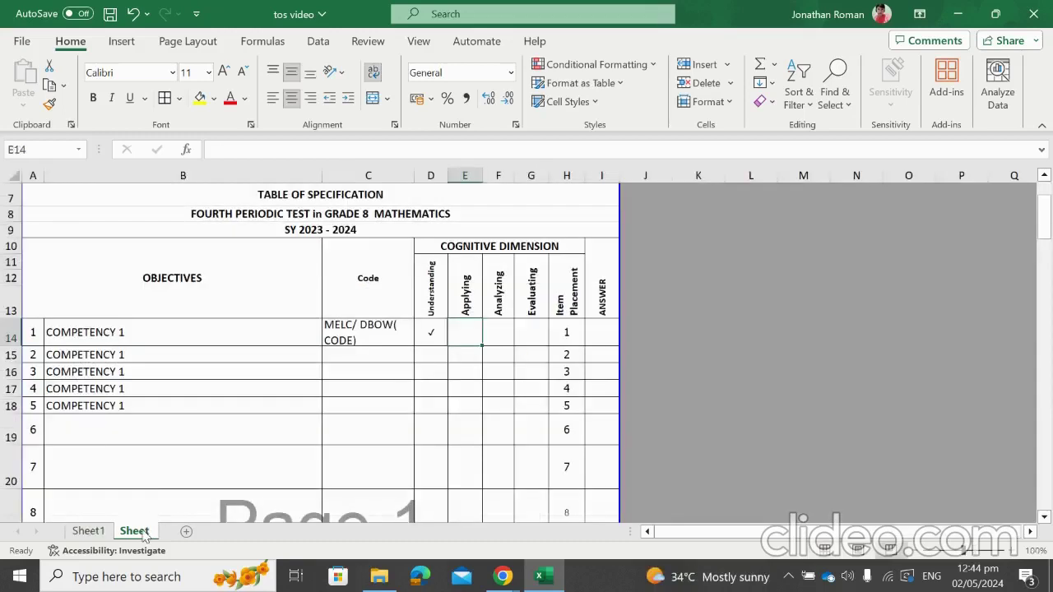
click(430, 332)
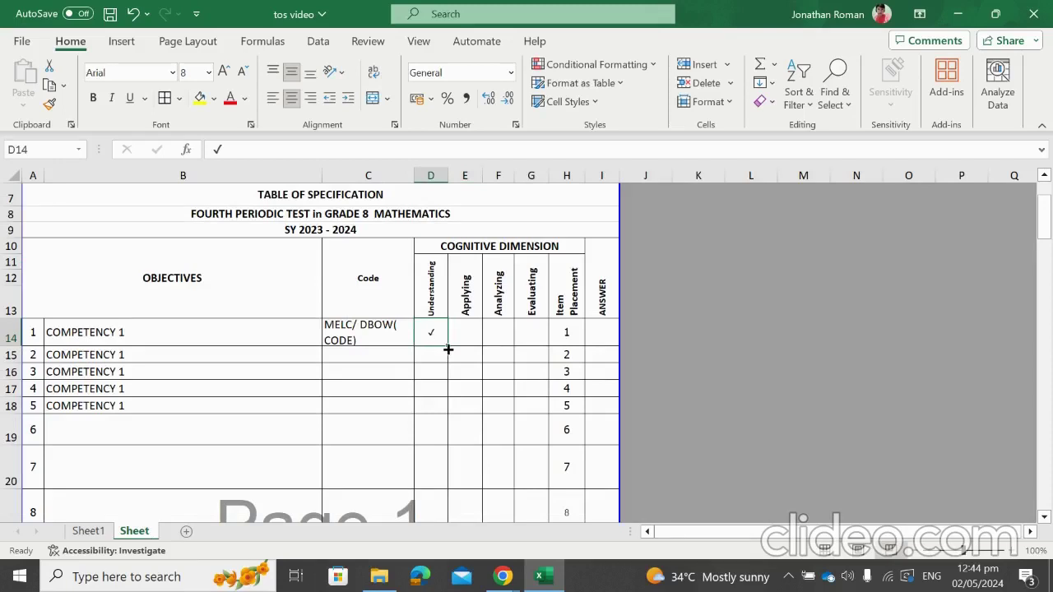
drag(447, 344, 445, 358)
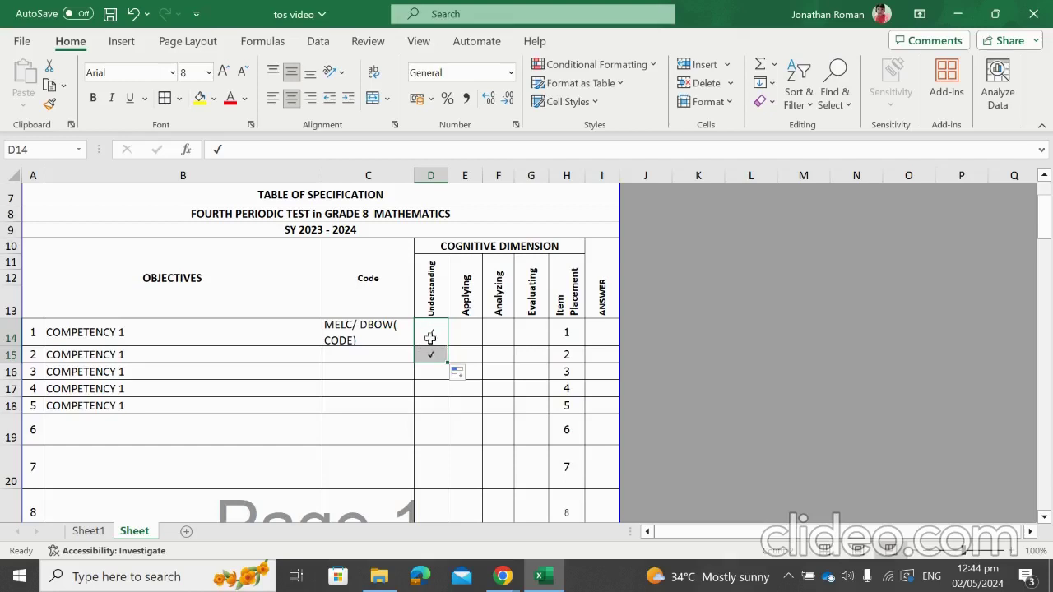
View the item distribution on Sheet1 through the Evaluating column, and minimize the workbook window
click(88, 530)
drag(838, 532, 921, 527)
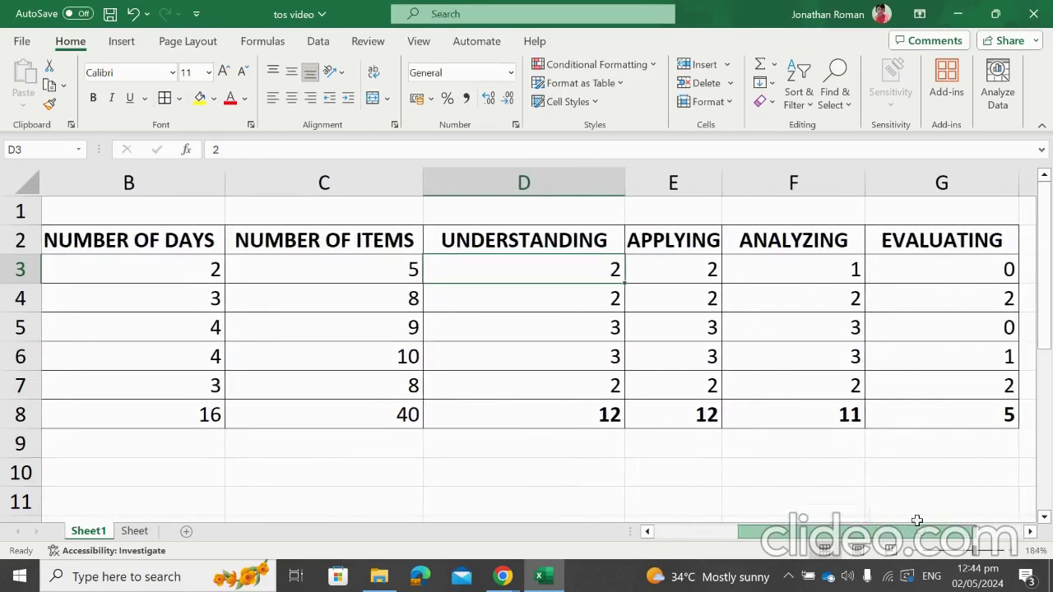
click(972, 9)
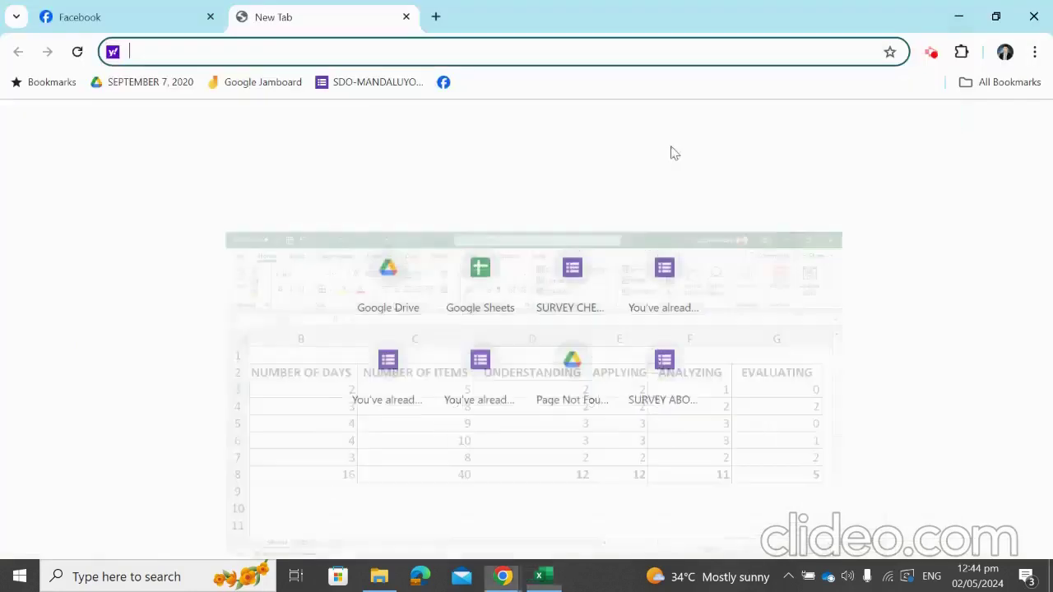
Copy the check mark from D15 to item 3's Applying cell E16 and extend it to item 4 in E17
click(545, 578)
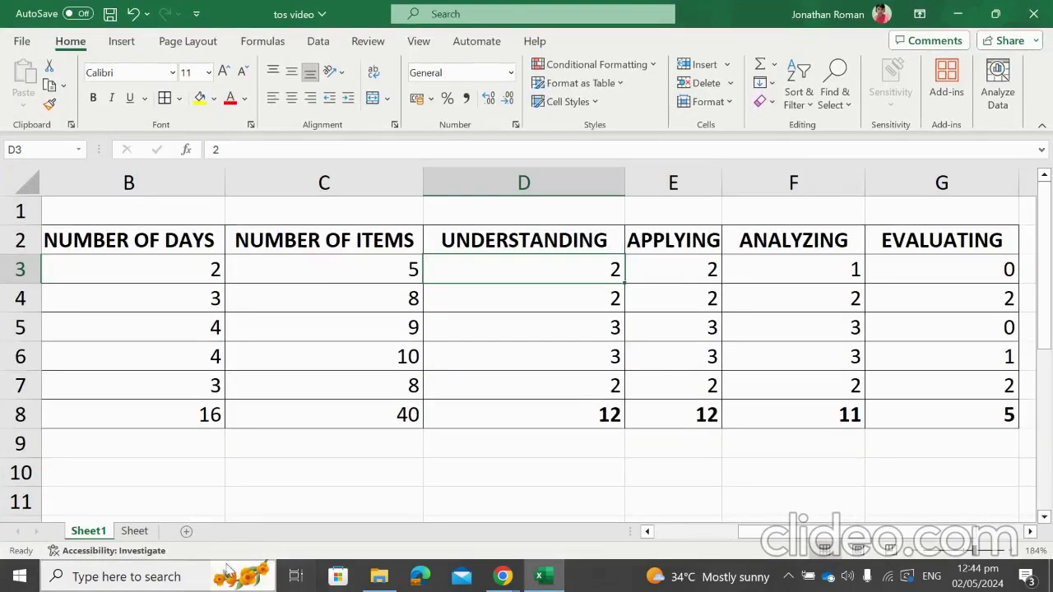
click(136, 531)
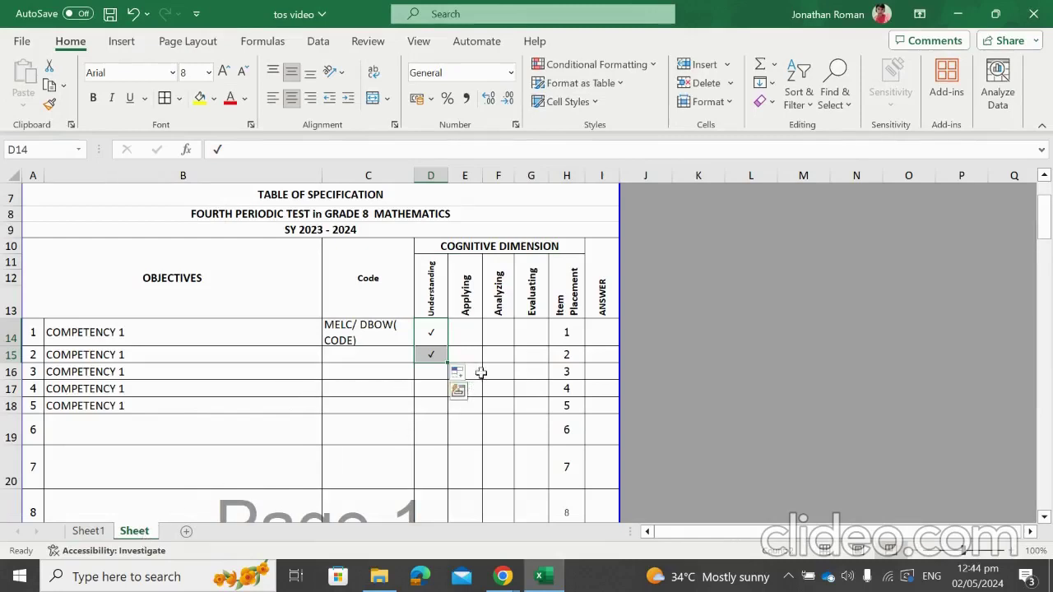
click(494, 373)
key(Left)
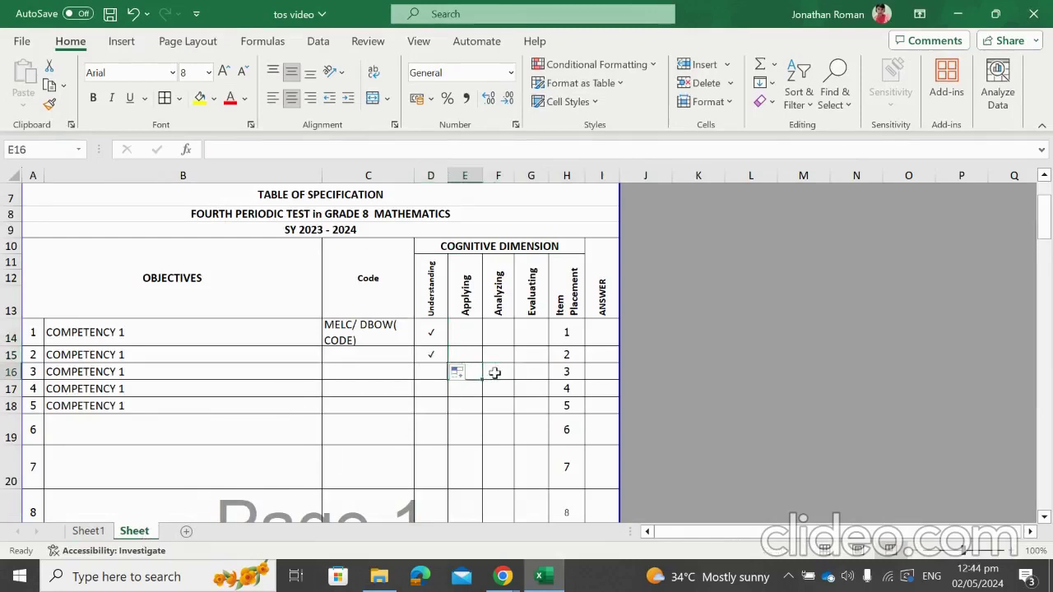
click(432, 353)
right_click(432, 354)
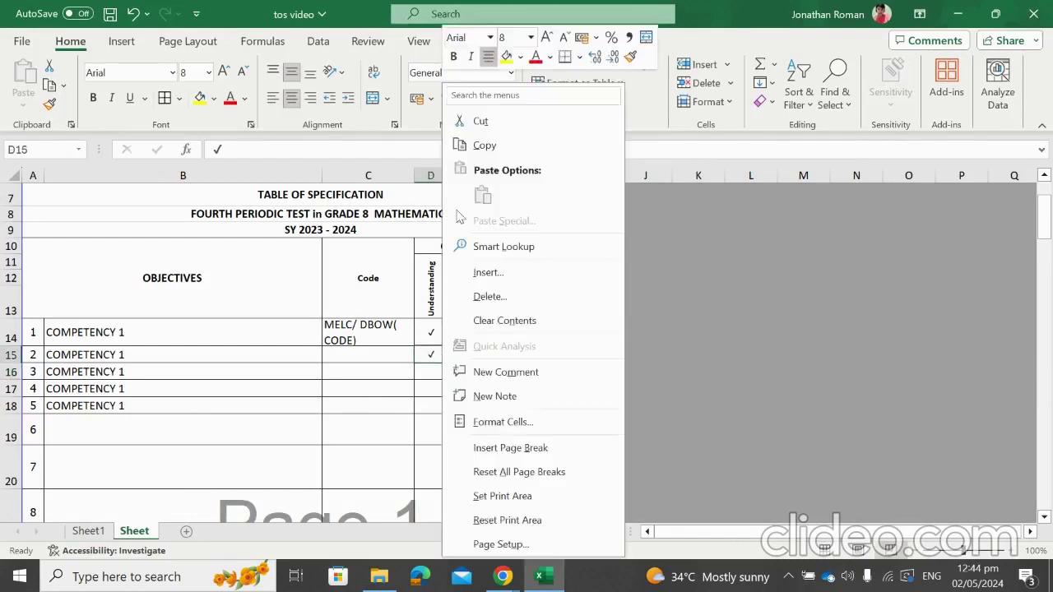
click(485, 146)
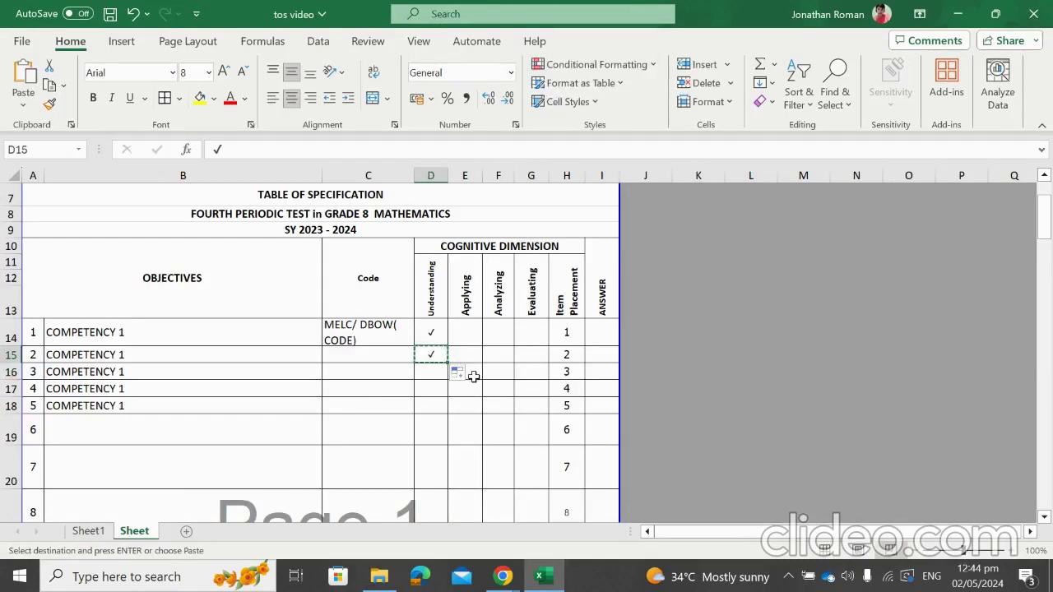
click(474, 374)
key(Return)
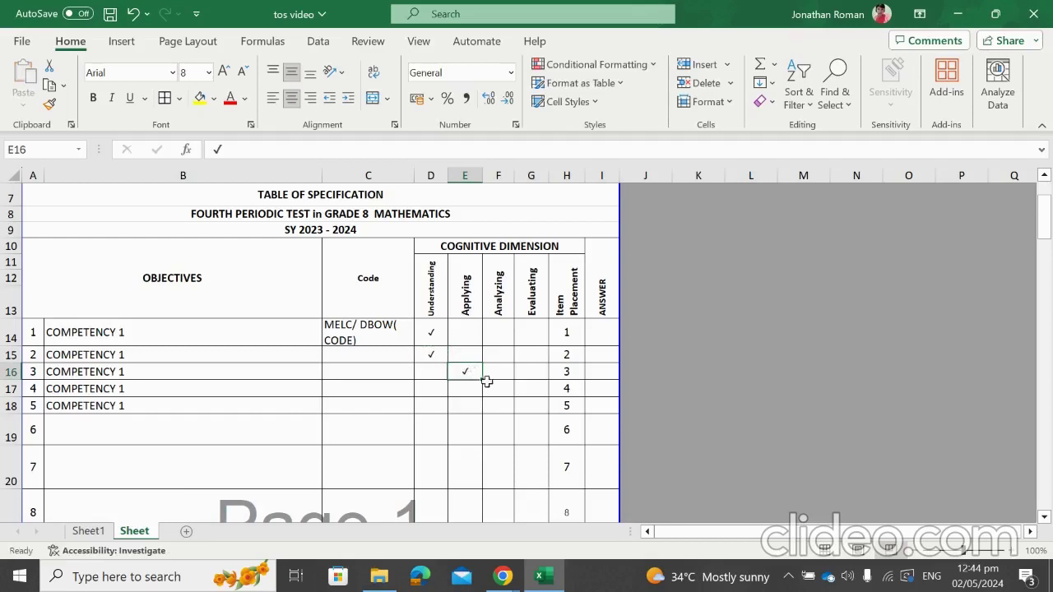
drag(483, 380, 484, 398)
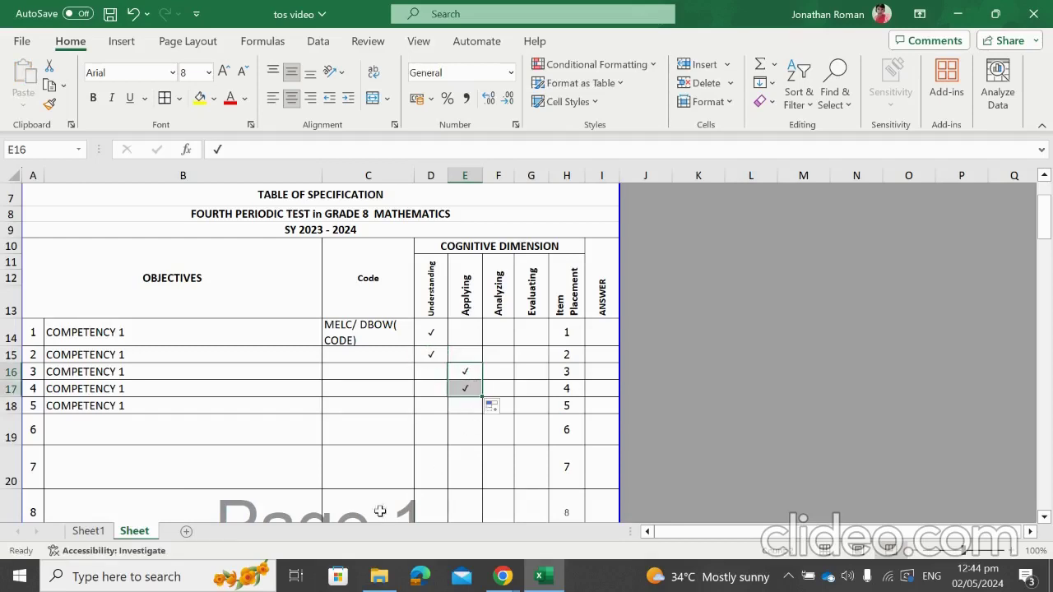
Check Competency 1's Analyzing items on Sheet1 and copy the form's check mark from E17 to item 5's Analyzing cell F18
click(88, 530)
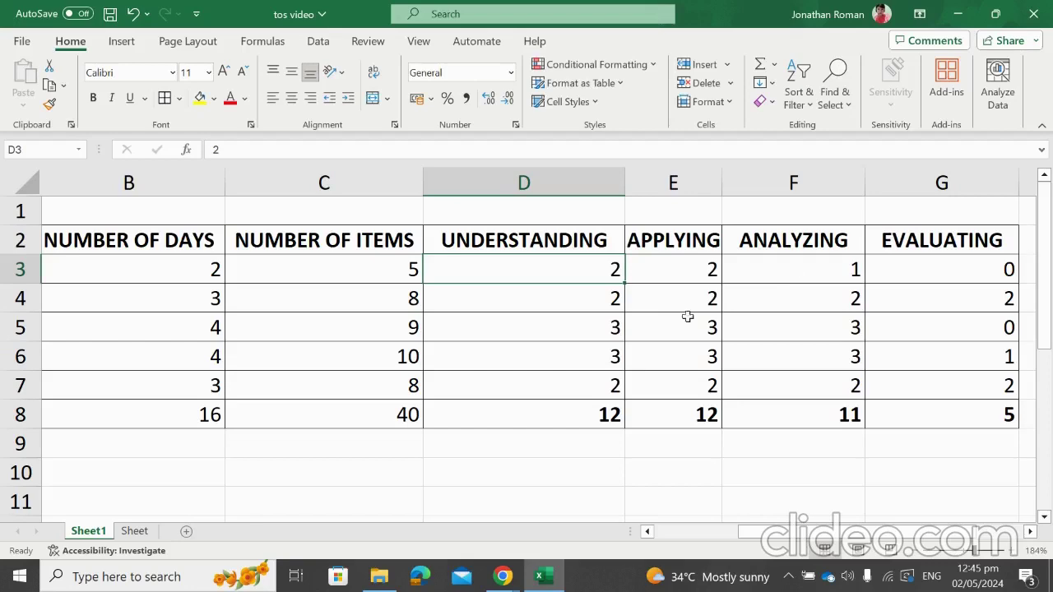
click(134, 531)
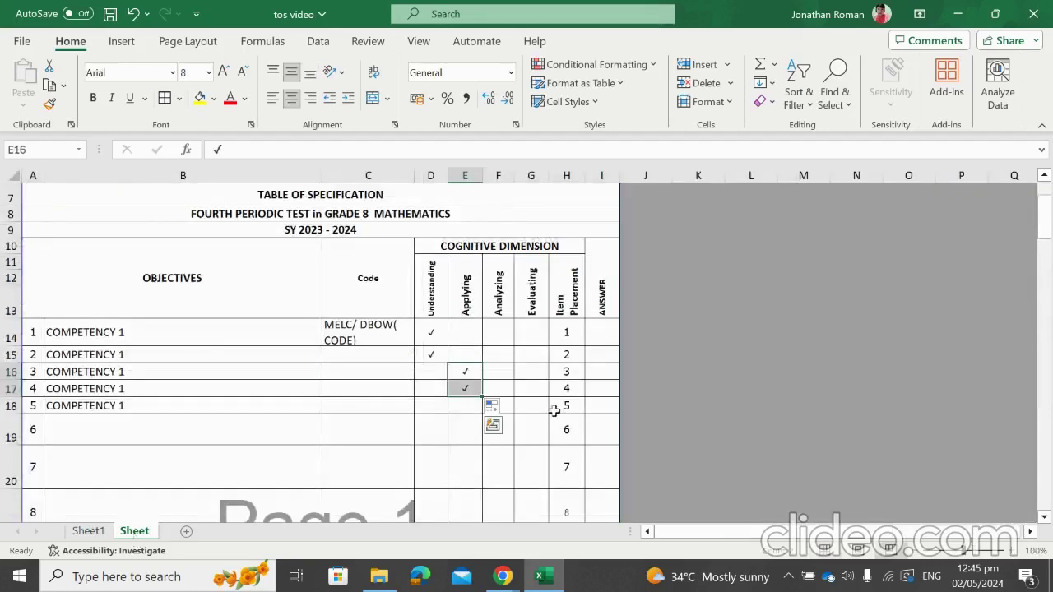
click(503, 403)
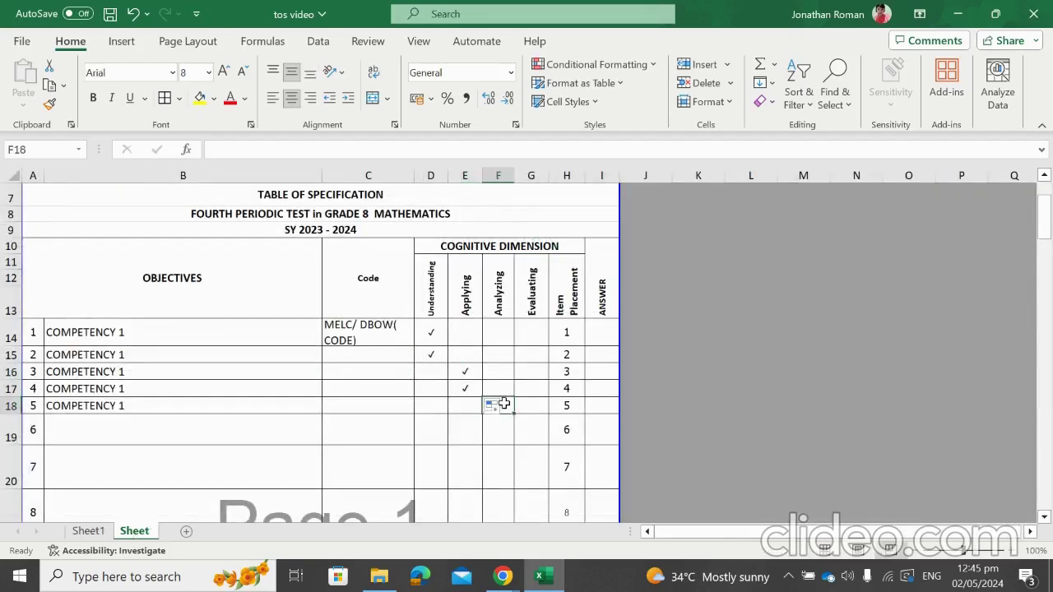
click(461, 389)
right_click(461, 388)
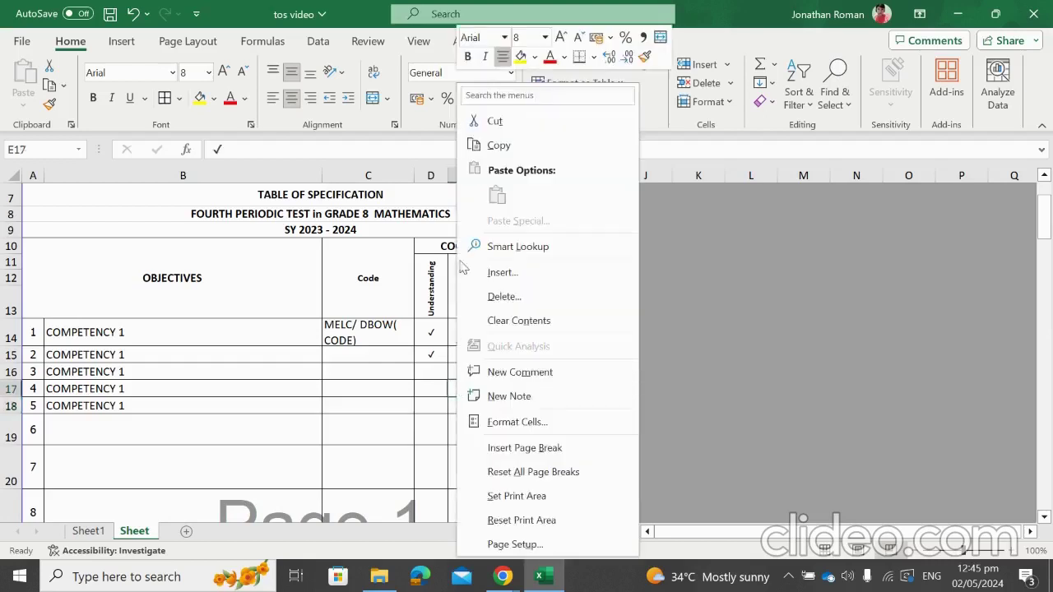
click(494, 146)
click(503, 404)
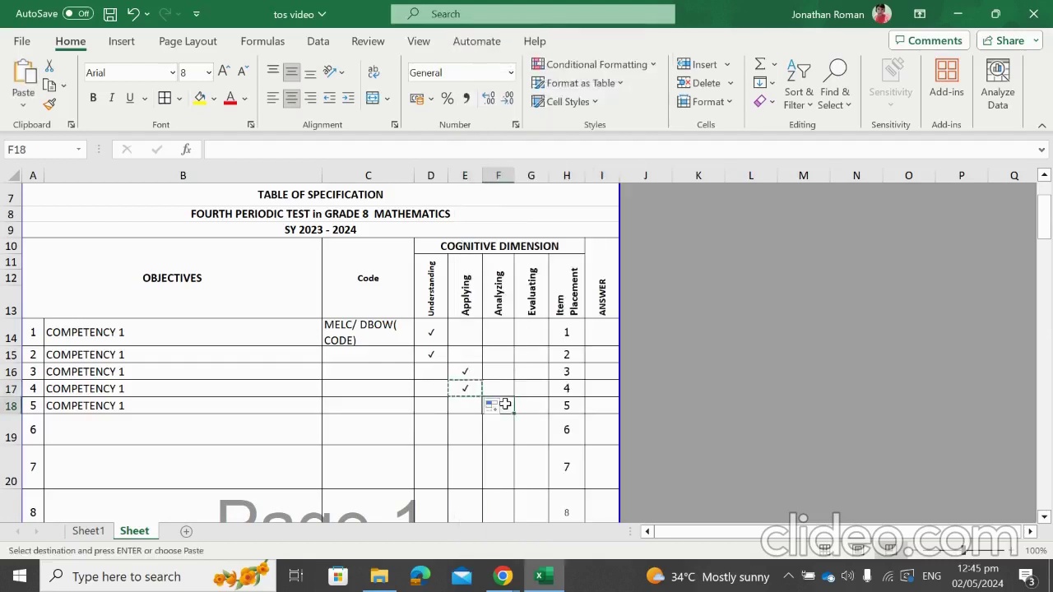
key(Return)
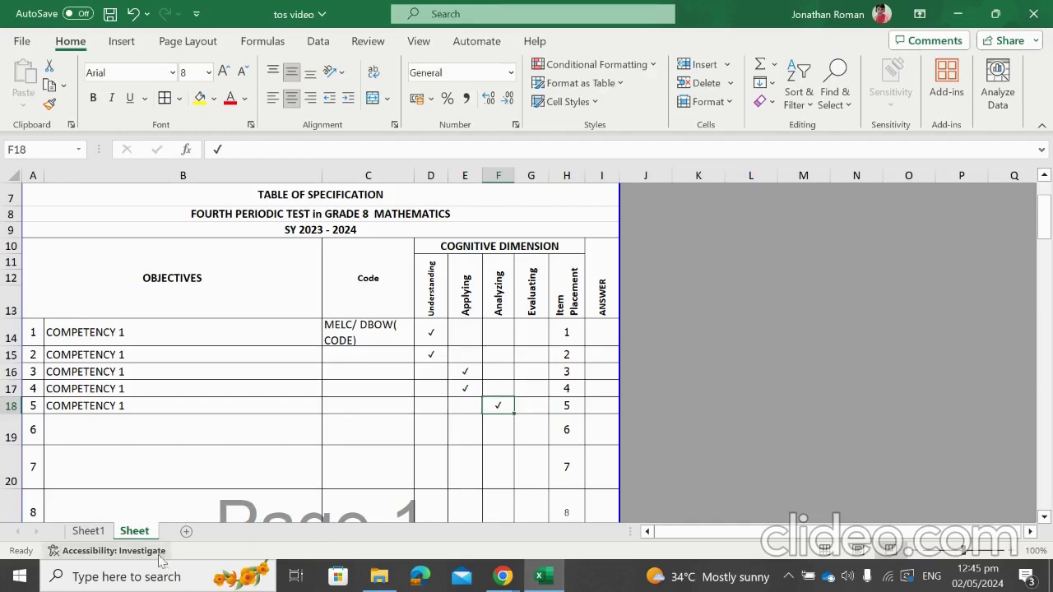
Check Competency 2's number of items on Sheet1 and enter COMPETENCY 2 as item 6's objective in B19 of the form
click(91, 531)
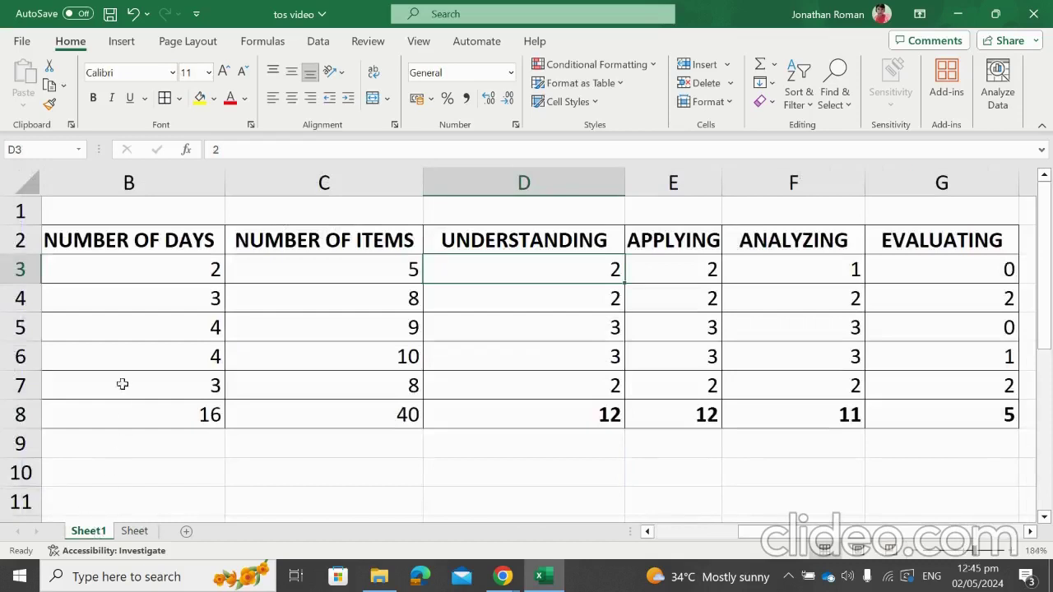
key(Down)
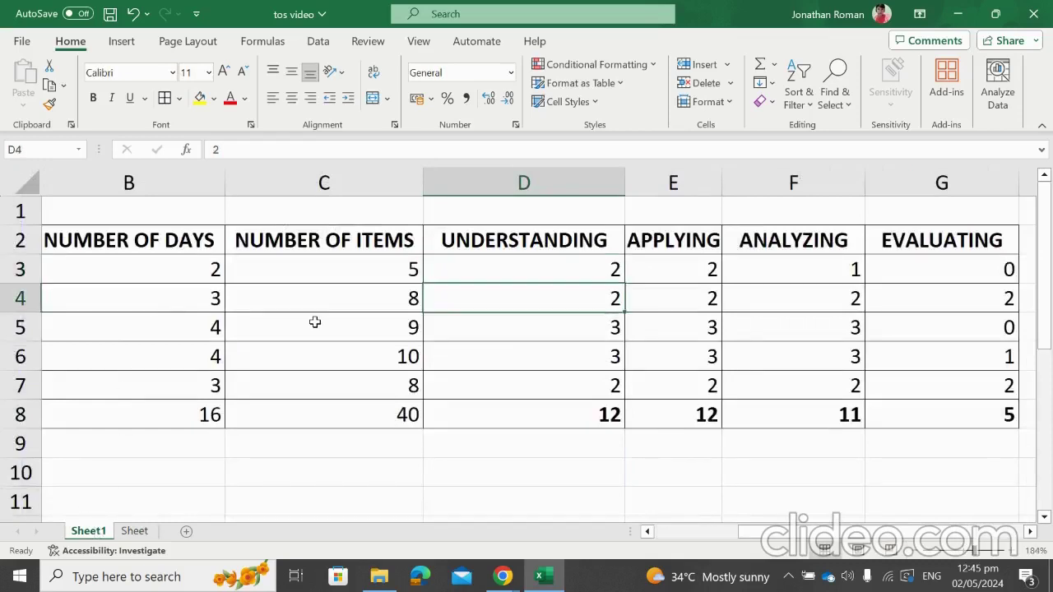
key(Home)
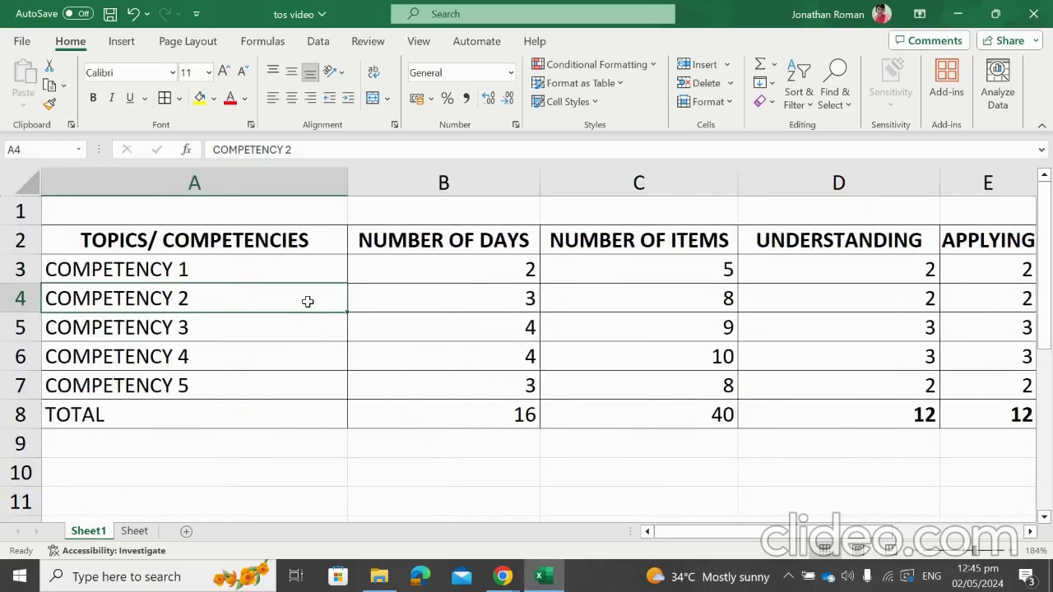
click(649, 302)
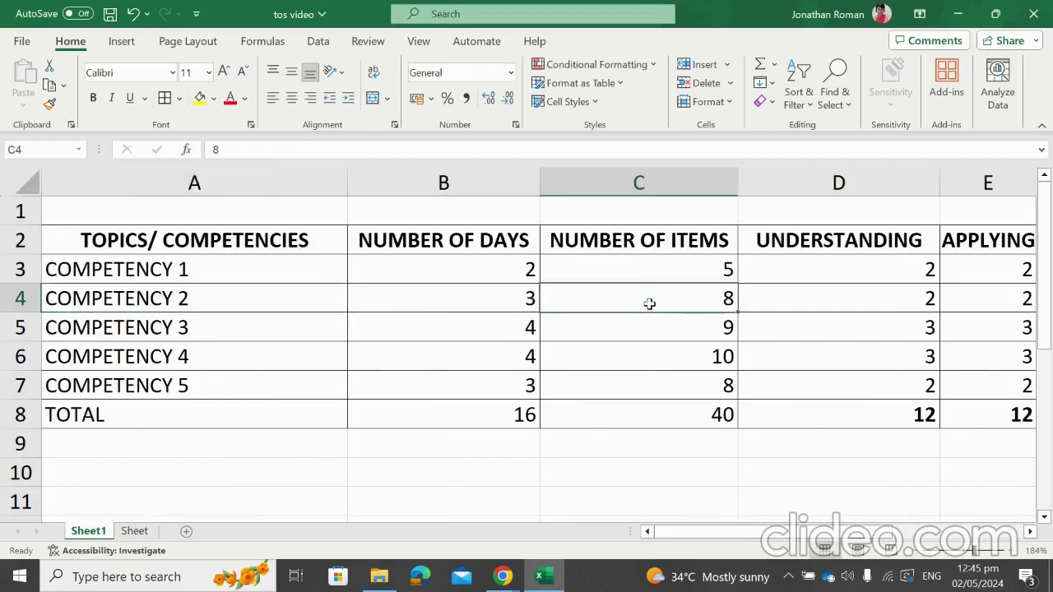
click(132, 532)
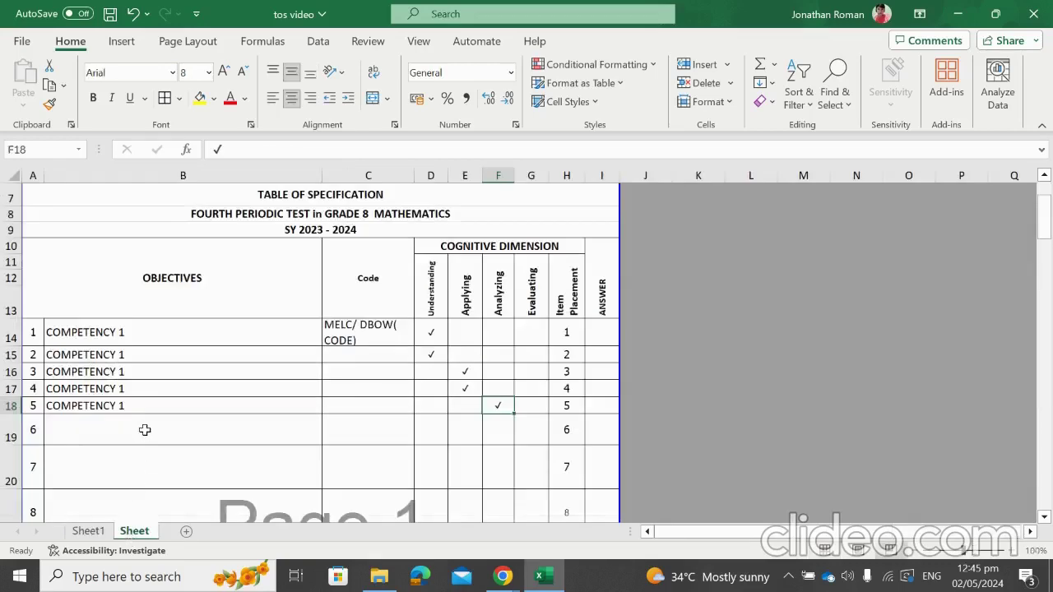
click(131, 407)
click(119, 441)
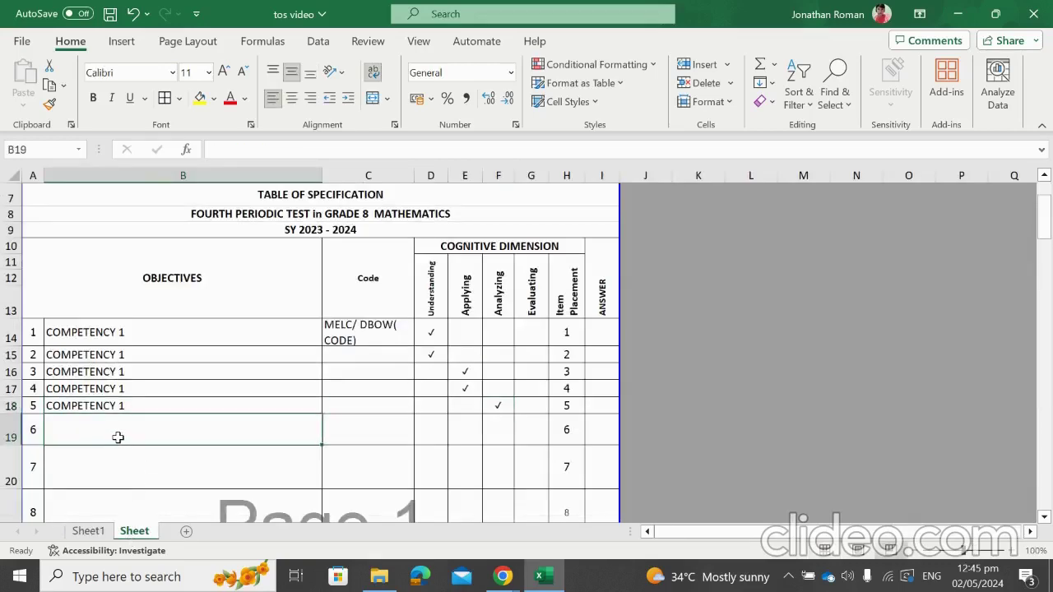
text(COMPET)
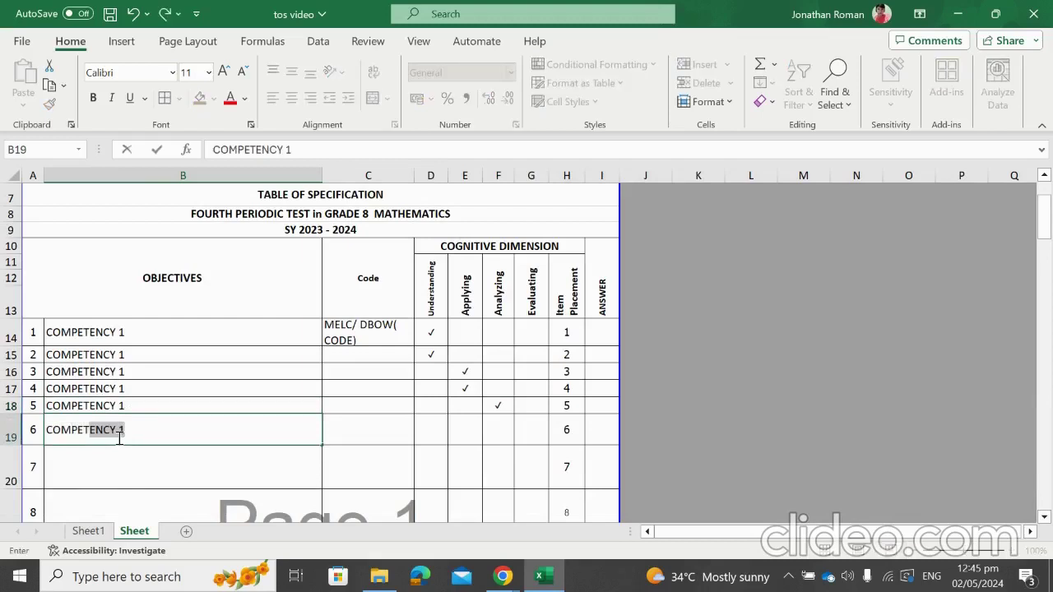
text(ENCY 2)
key(Return)
Copy COMPETENCY 2 from B19 to item 7's objective cell B20
click(114, 426)
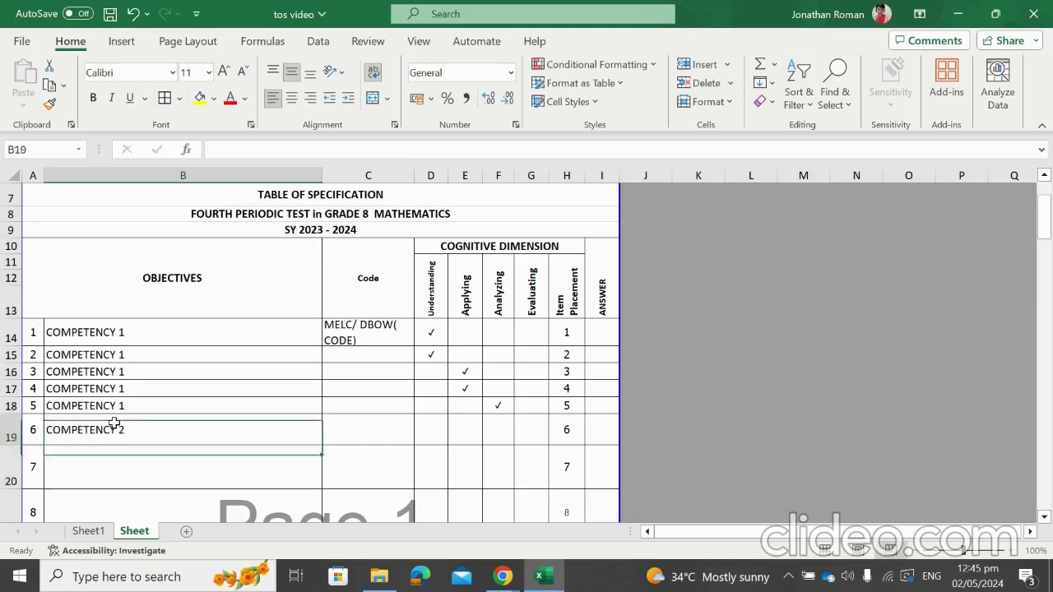
right_click(115, 428)
click(156, 145)
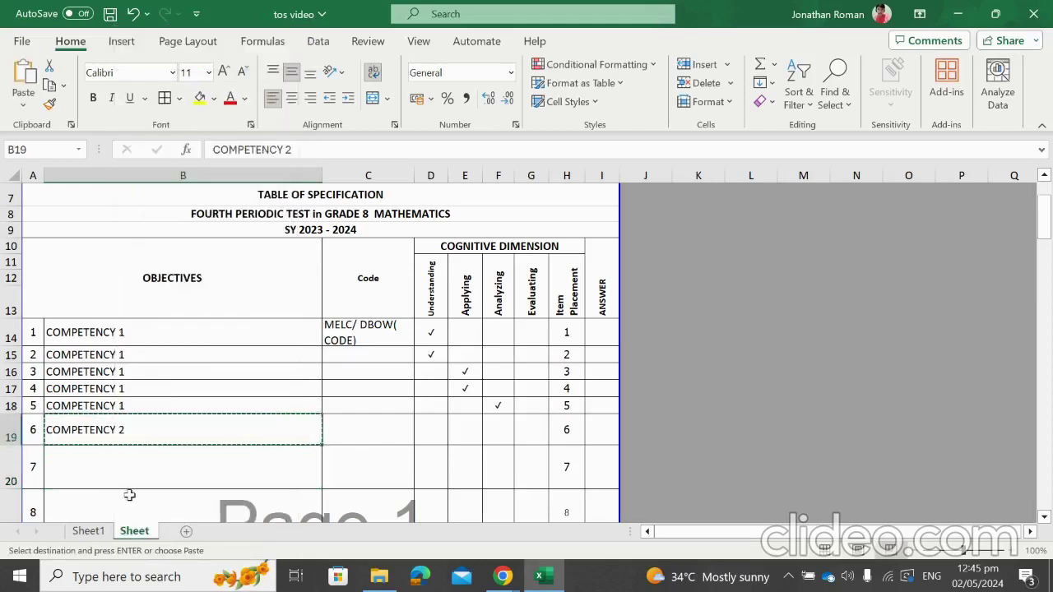
click(120, 467)
key(Return)
Copy the COMPETENCY 2 objective from B20 to items 8 and 9 in B21 and B22
scroll(123, 470, down, 2)
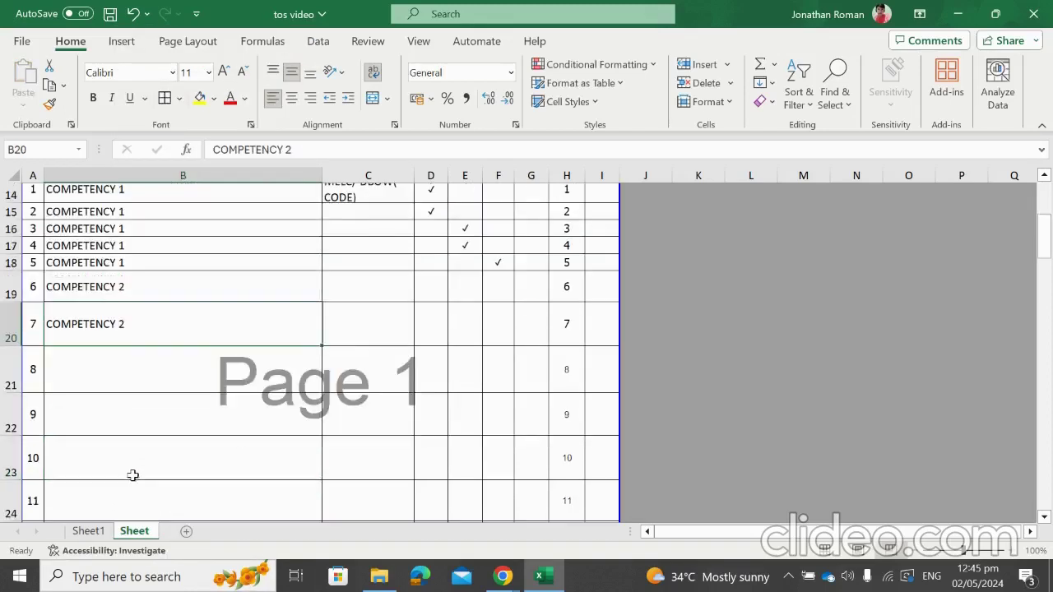
right_click(123, 331)
click(164, 147)
click(113, 369)
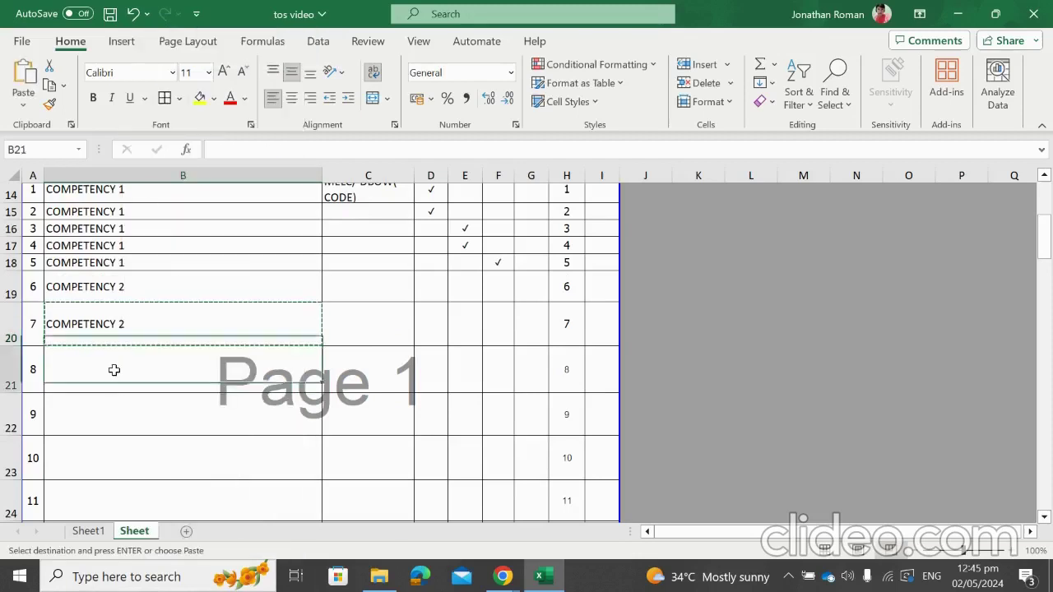
right_click(115, 369)
click(154, 195)
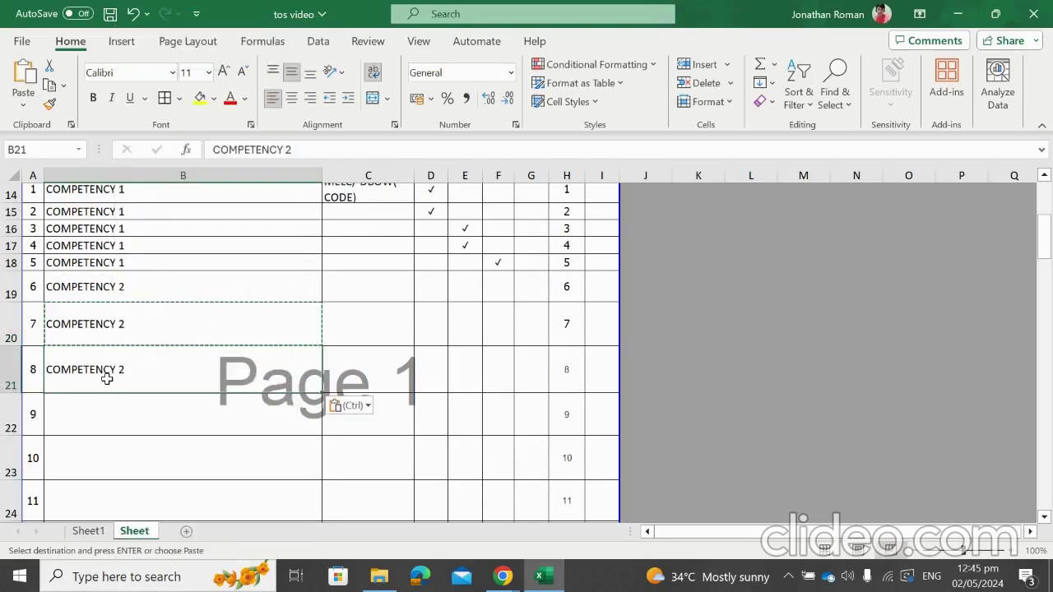
click(95, 429)
right_click(95, 428)
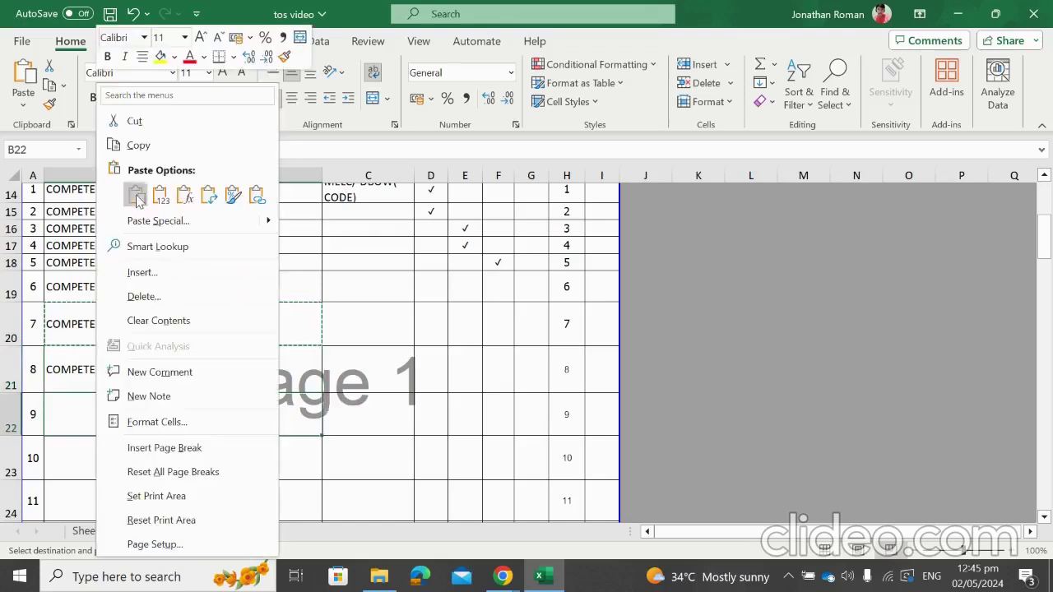
click(135, 198)
Paste the copied COMPETENCY 2 objective for items 10 and 11 in B23 and B24
scroll(120, 359, down, 2)
scroll(120, 359, up, 2)
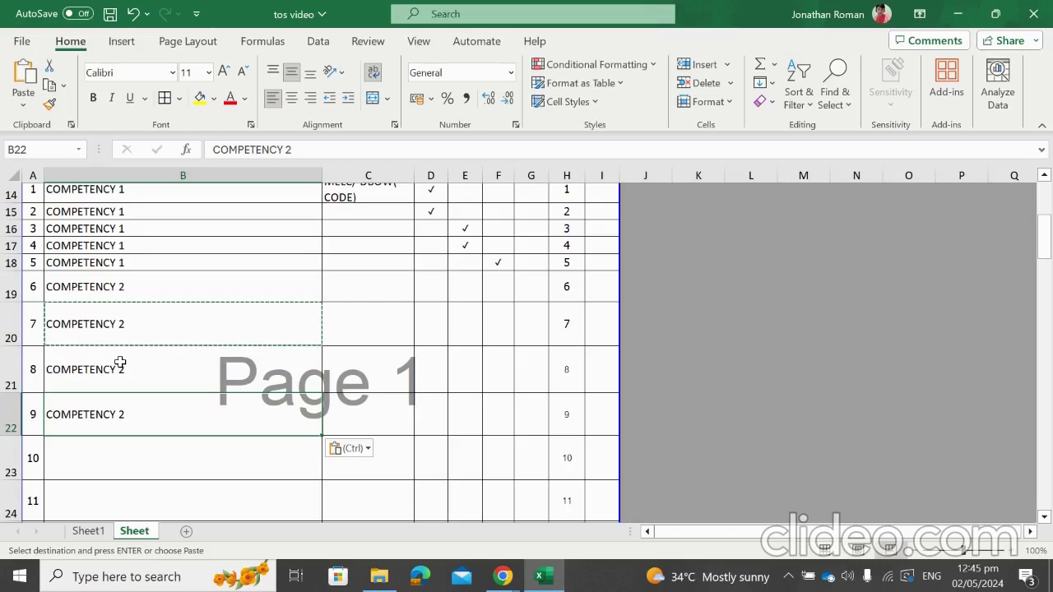
click(91, 461)
right_click(91, 461)
click(130, 200)
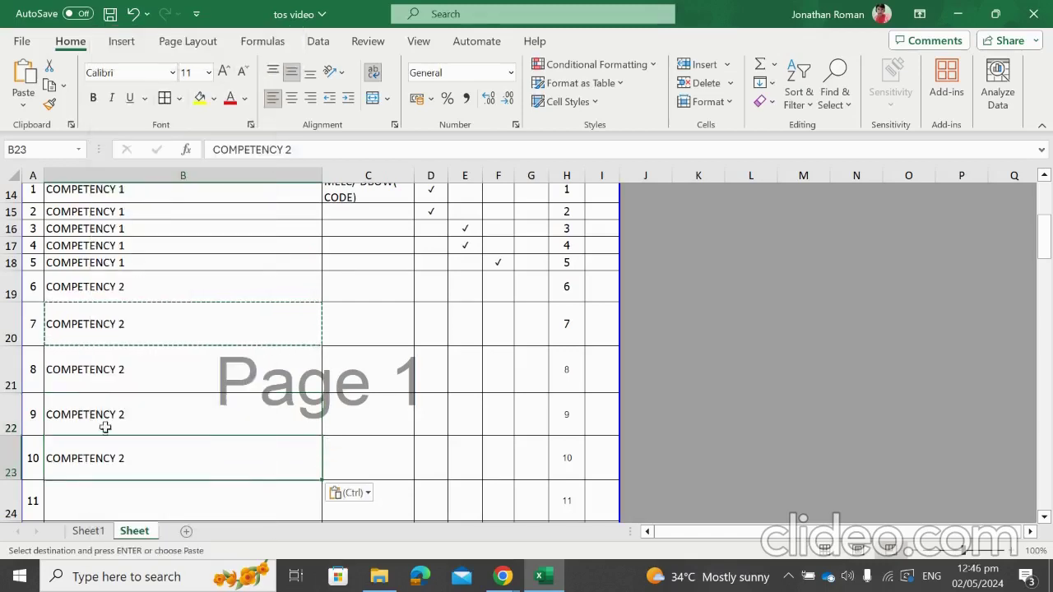
scroll(99, 415, down, 2)
click(91, 399)
right_click(90, 399)
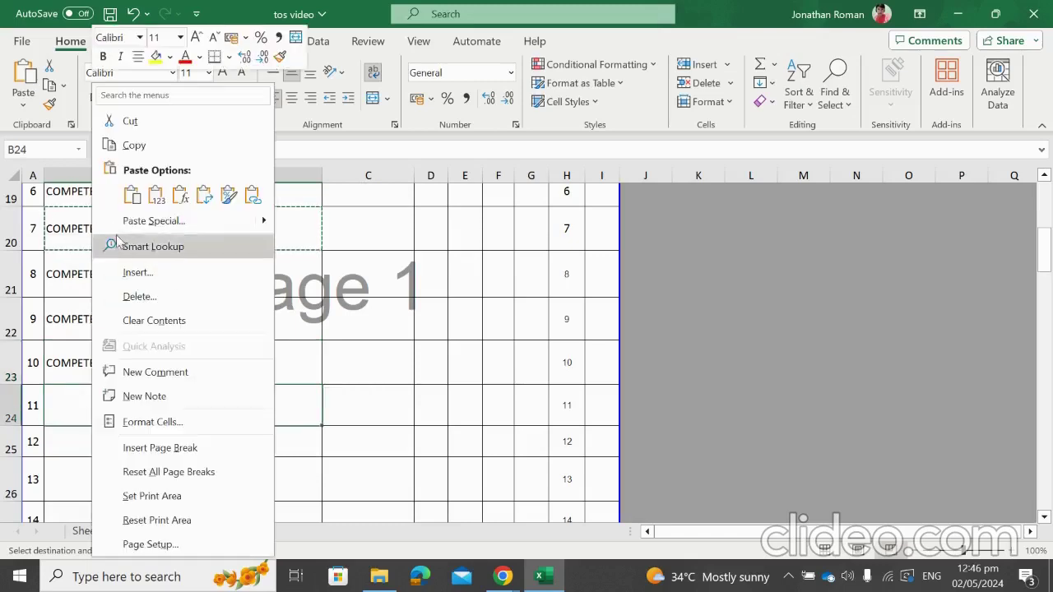
click(129, 195)
Paste COMPETENCY 2 for items 12 and 13 in B25 and B26, and end the copy mode with B20 selected
click(111, 440)
right_click(111, 440)
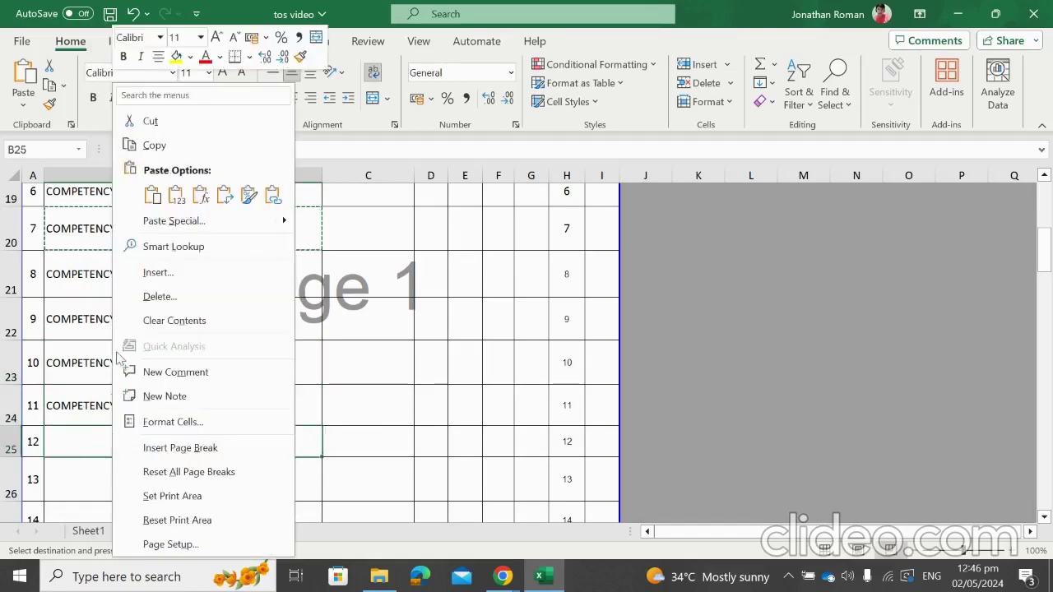
click(130, 195)
click(107, 470)
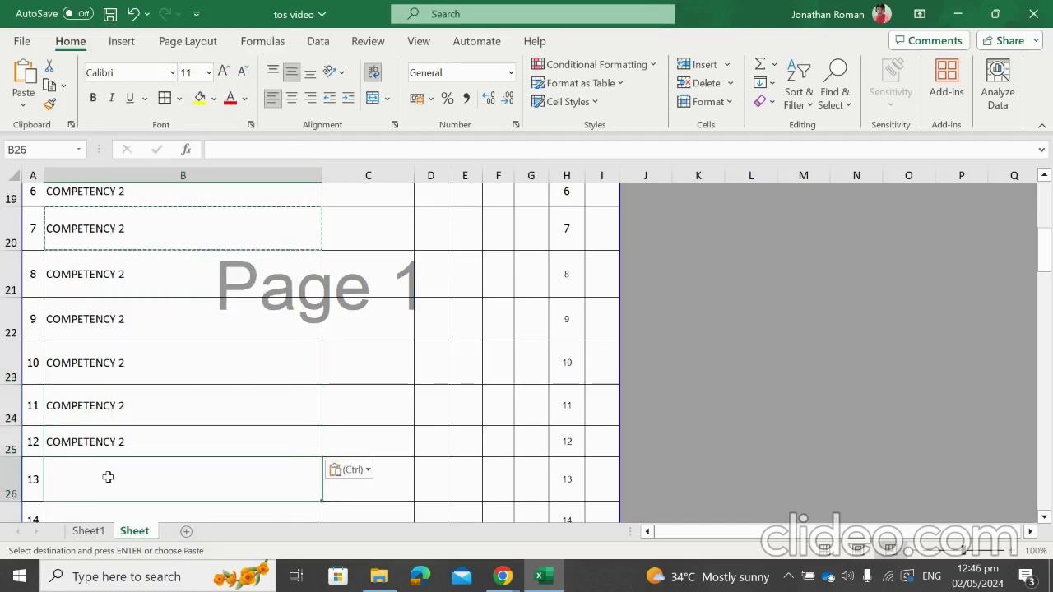
right_click(108, 475)
click(149, 116)
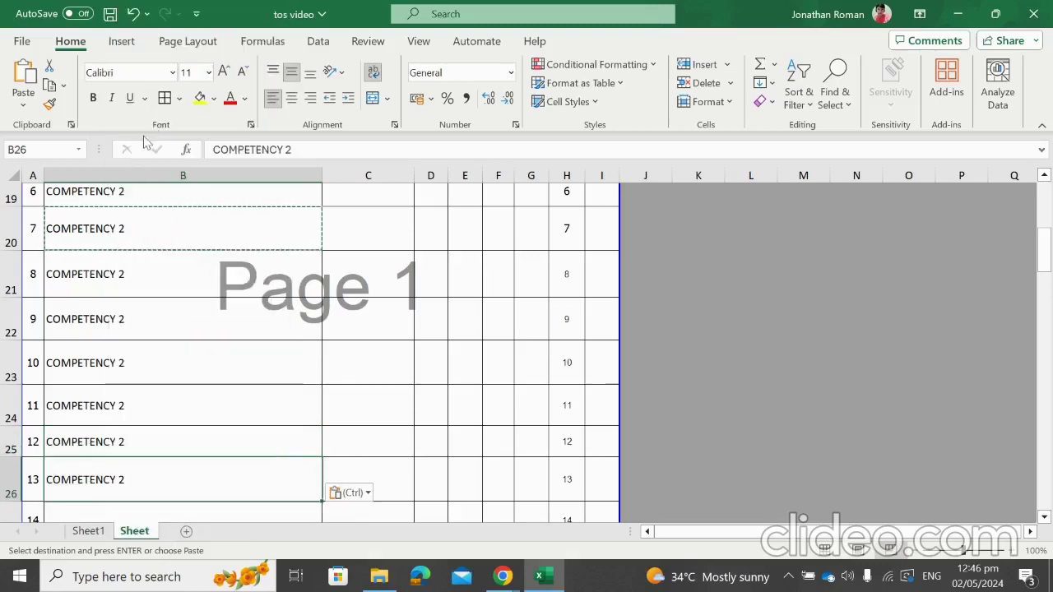
scroll(101, 439, down, 1)
scroll(111, 441, up, 4)
scroll(111, 441, down, 1)
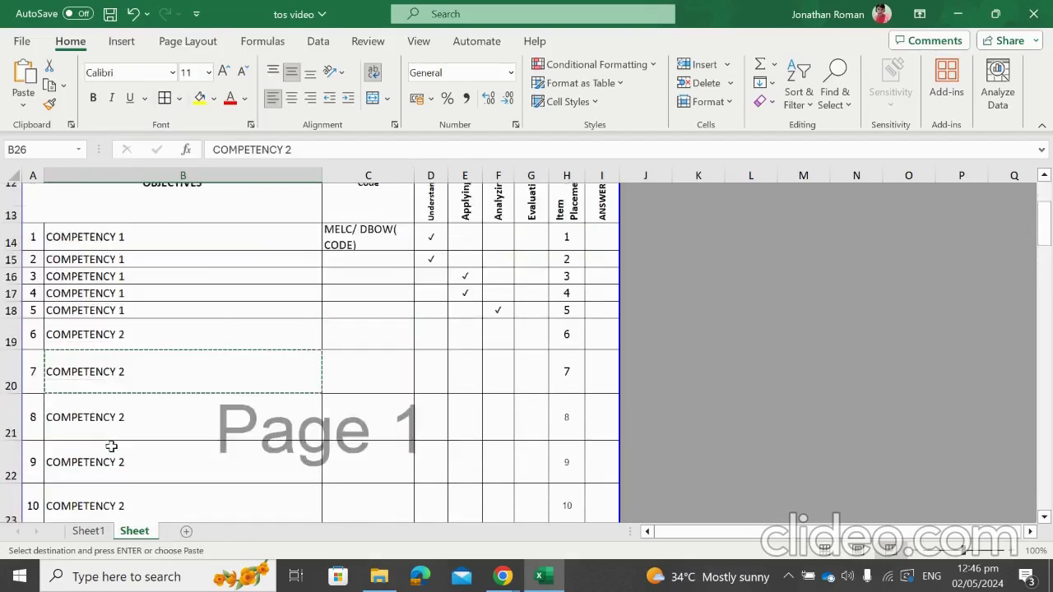
click(371, 376)
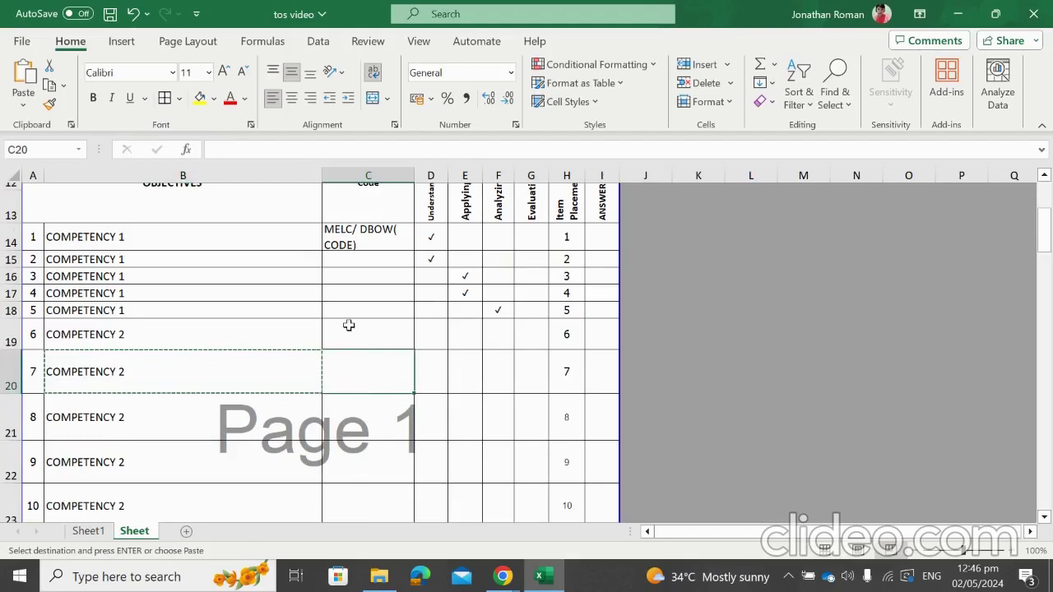
click(184, 370)
key(Escape)
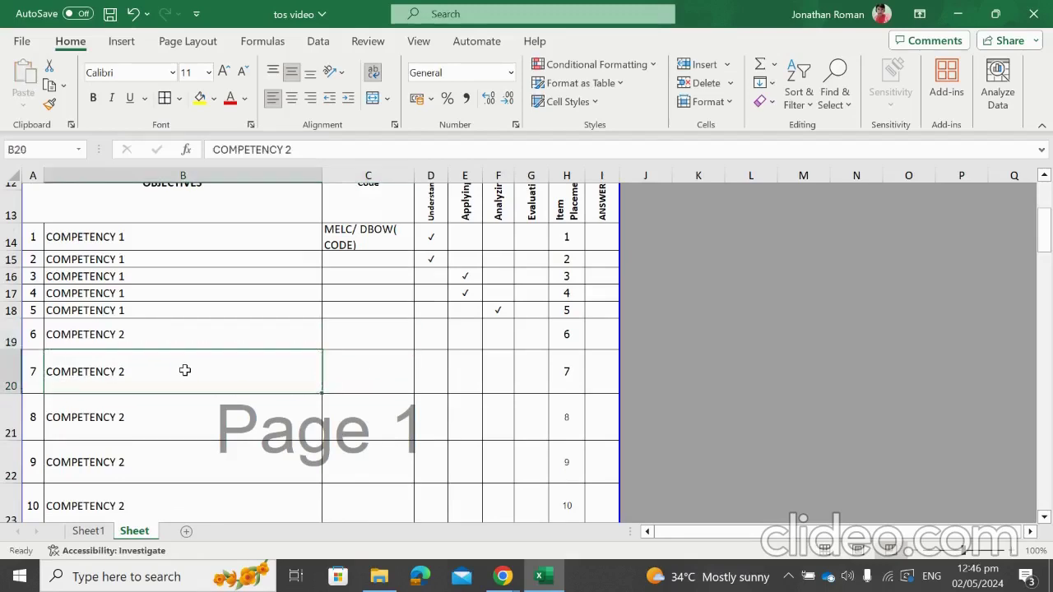
Fill the MELC/ DBOW( CODE) entry from C14 down the Code column through item 13
click(348, 338)
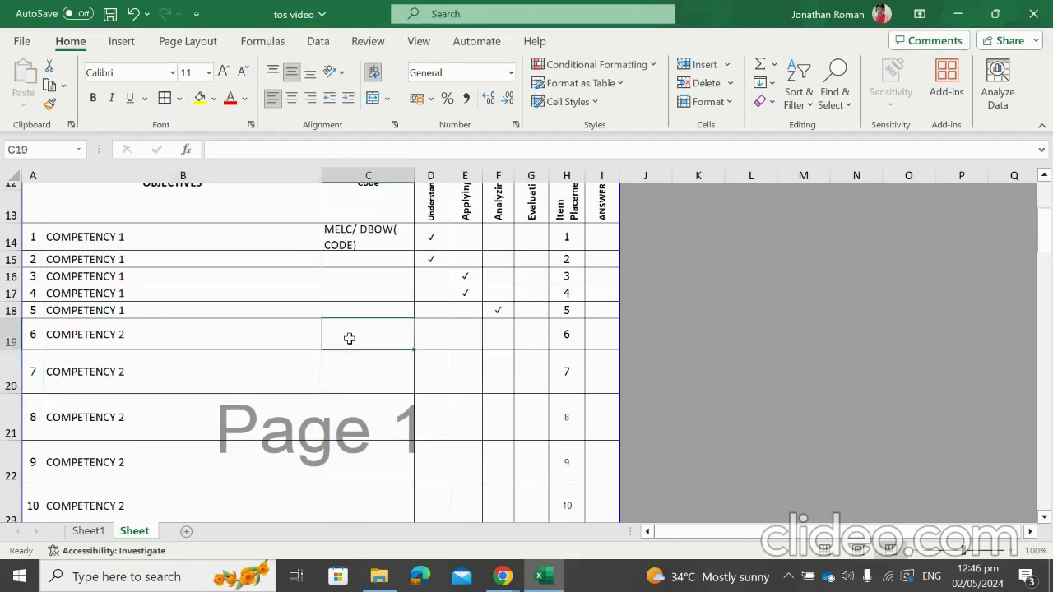
scroll(348, 338, up, 1)
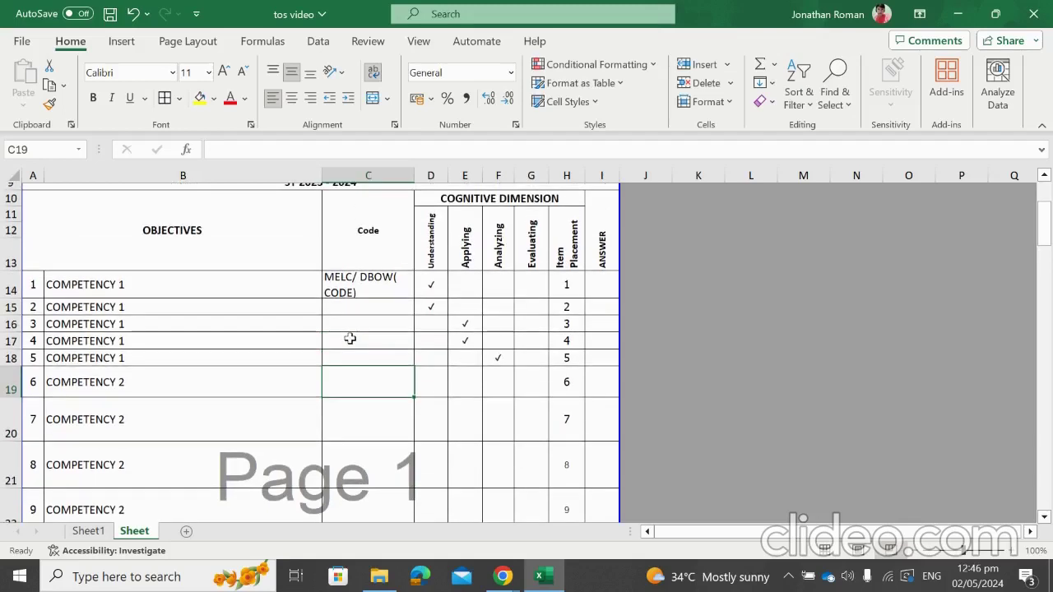
click(362, 284)
drag(413, 301, 383, 499)
scroll(371, 473, up, 2)
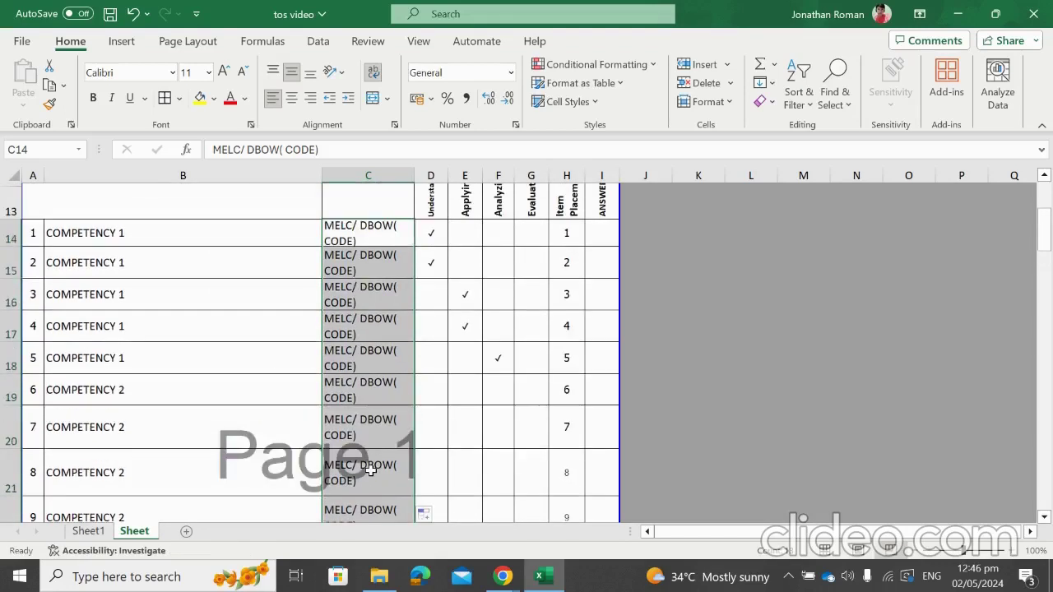
click(345, 392)
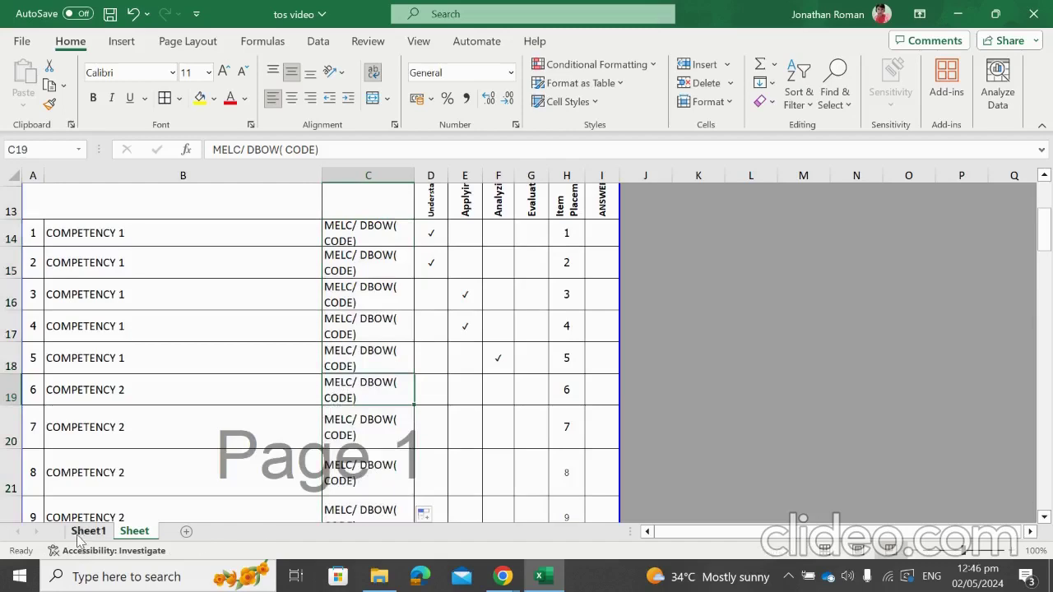
Check COMPETENCY 2's Understanding count on Sheet1 and copy the check mark from D15 to items 6 and 7 in D19:D20
click(87, 531)
key(Right)
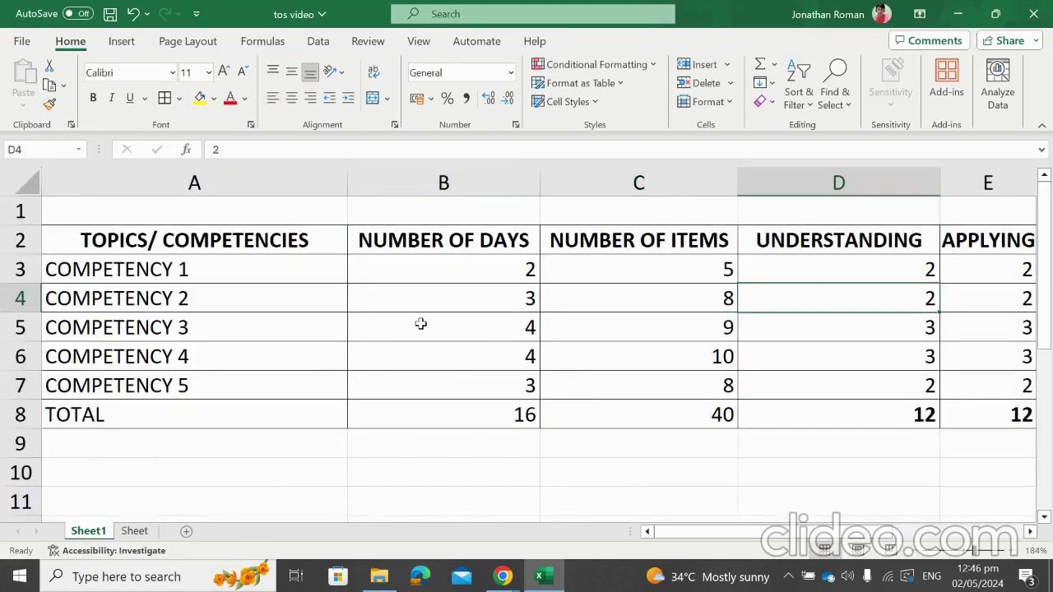
key(Right)
key(Left)
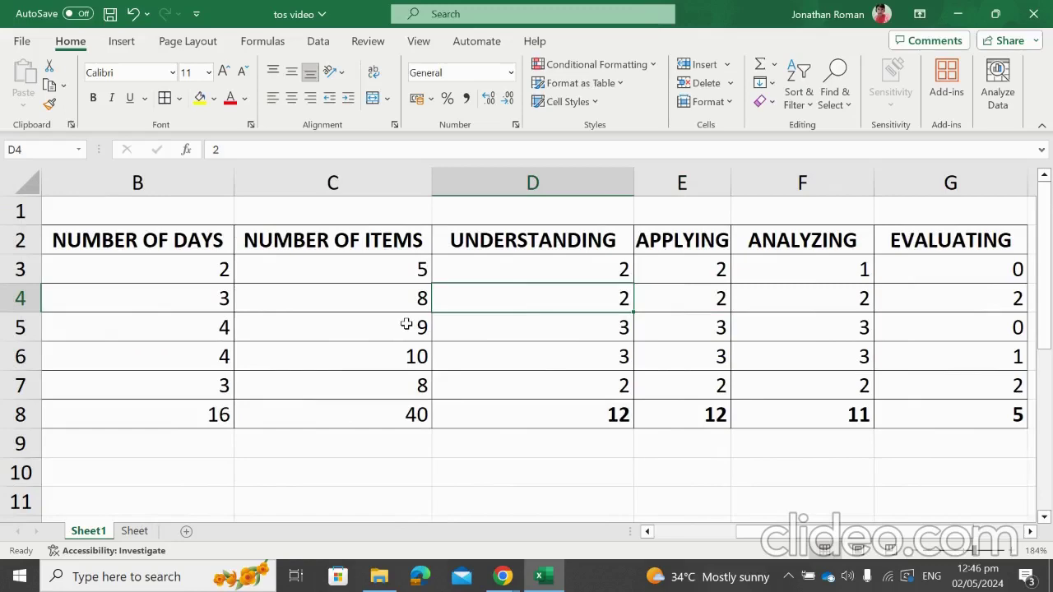
click(134, 530)
click(430, 270)
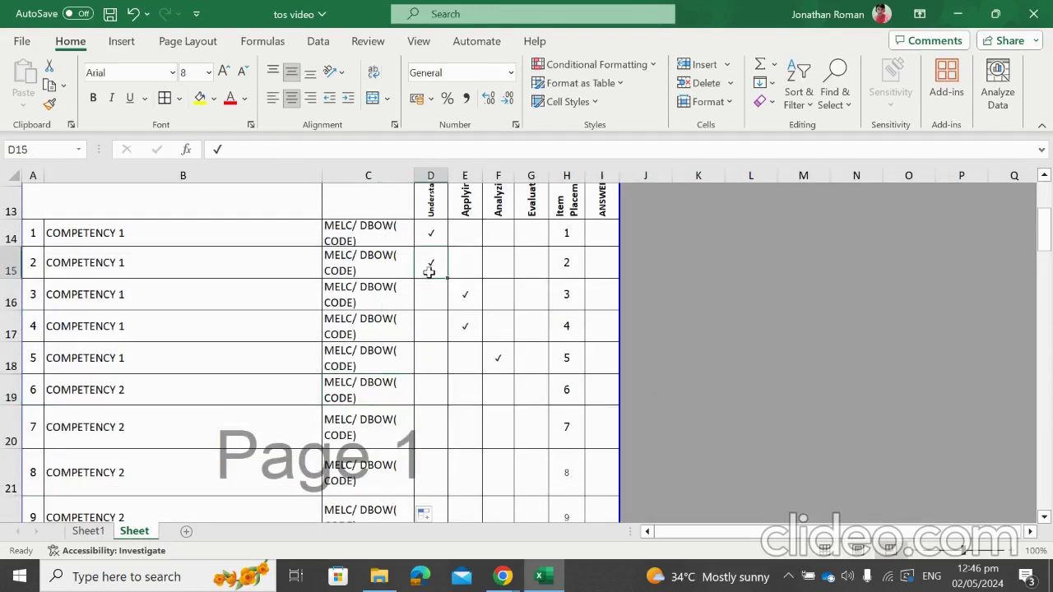
right_click(429, 271)
click(467, 144)
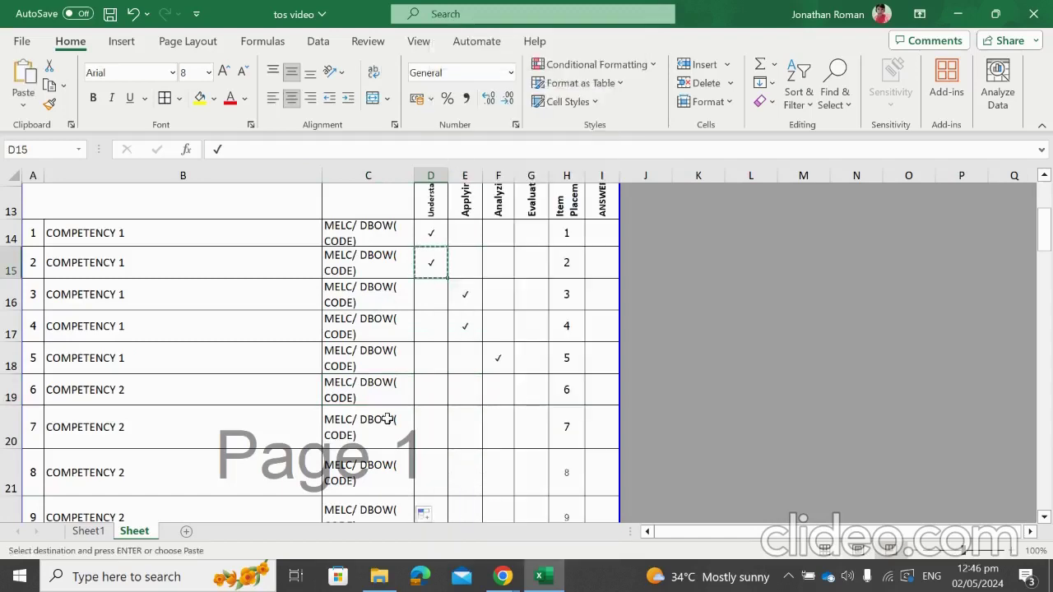
scroll(416, 328, down, 1)
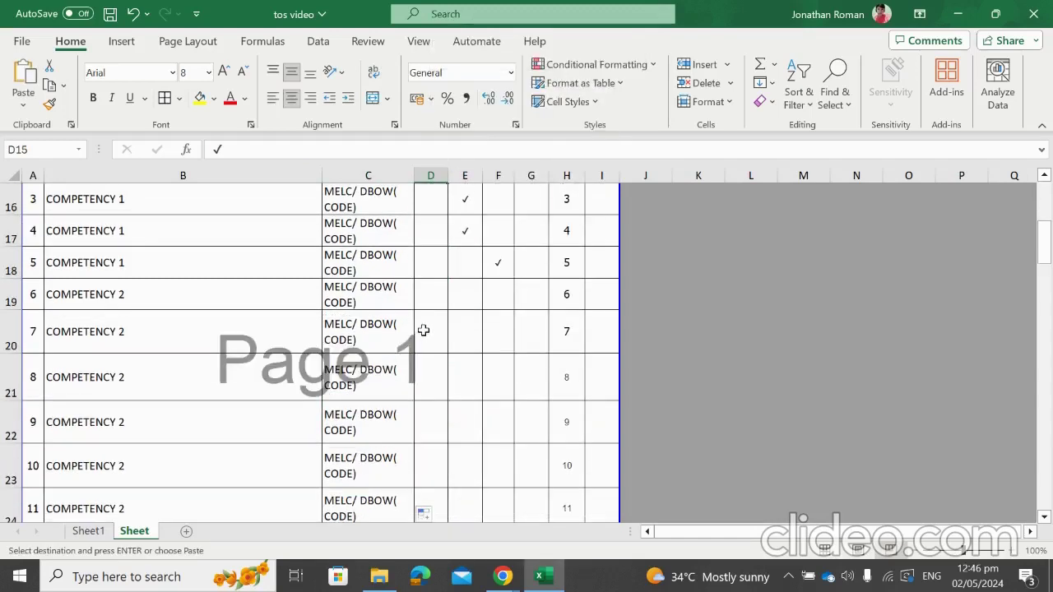
click(433, 297)
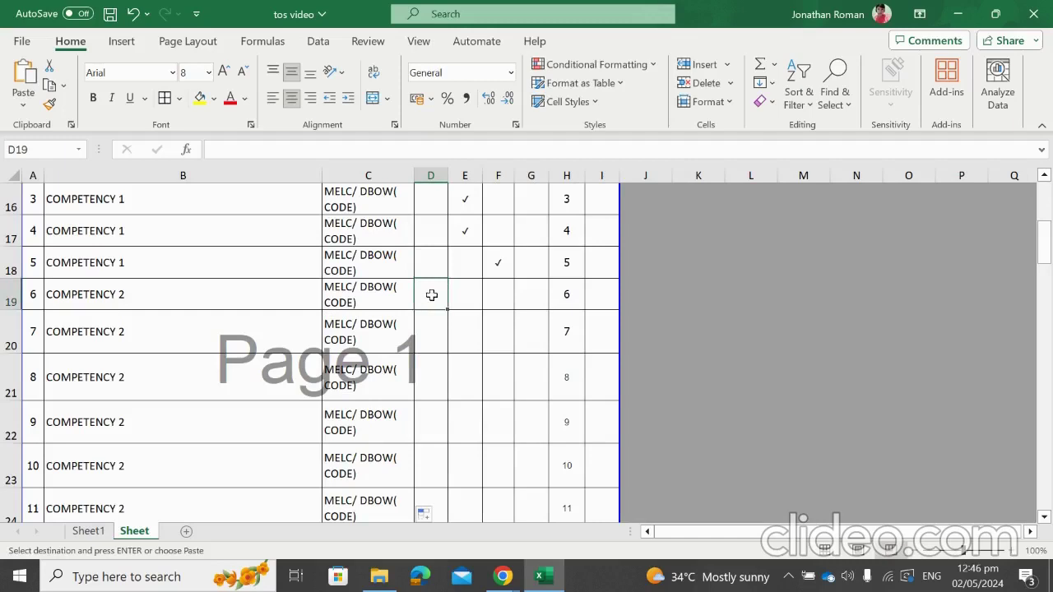
key(Return)
drag(448, 311, 441, 359)
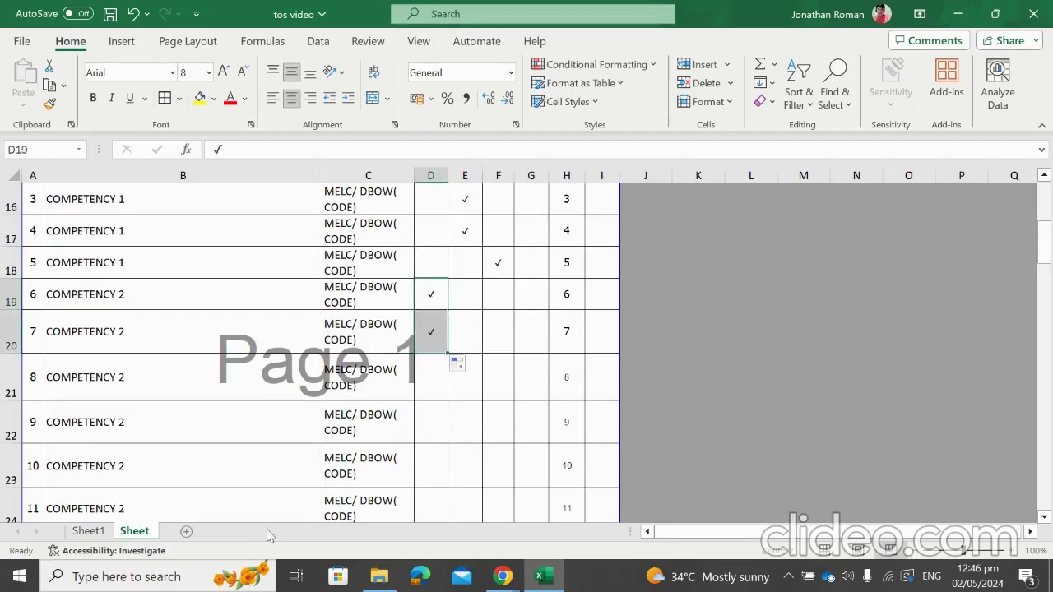
Check COMPETENCY 2's Applying count on Sheet1 and copy the check mark from D20 to items 8 and 9 in E21:E22
click(94, 532)
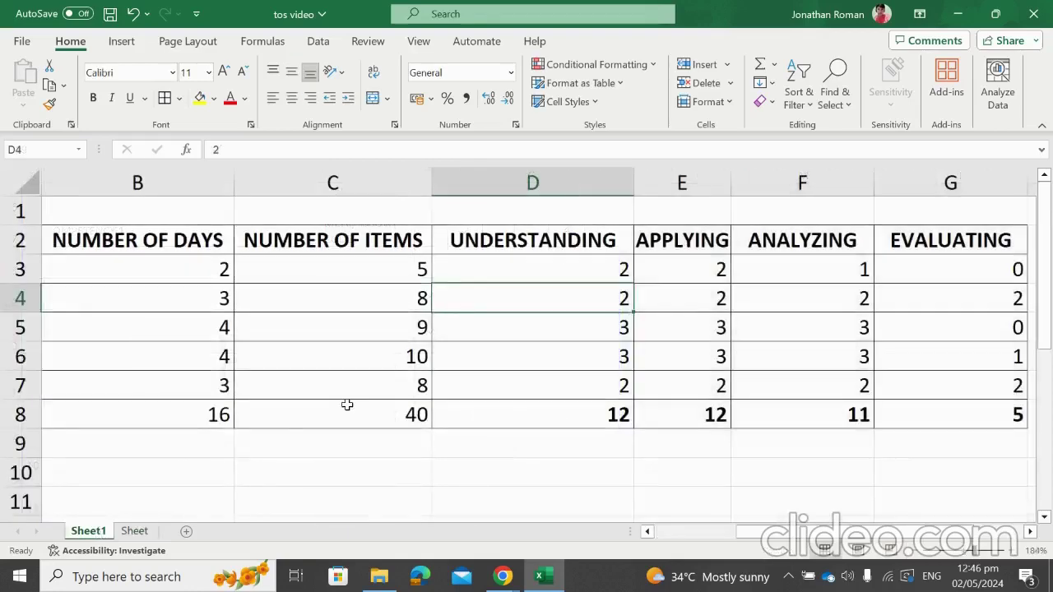
key(Right)
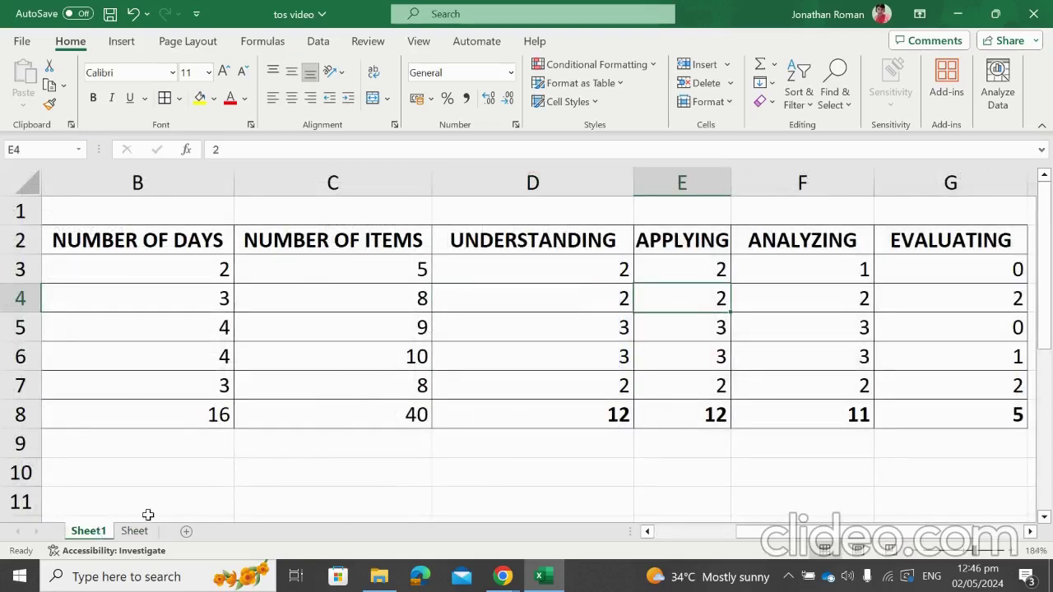
click(123, 533)
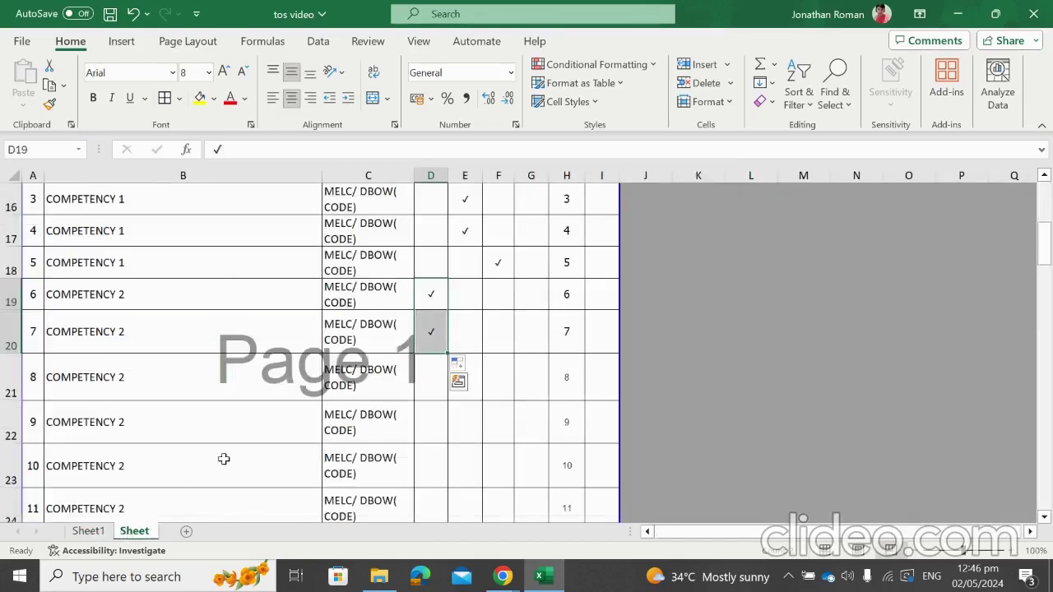
click(432, 337)
right_click(432, 337)
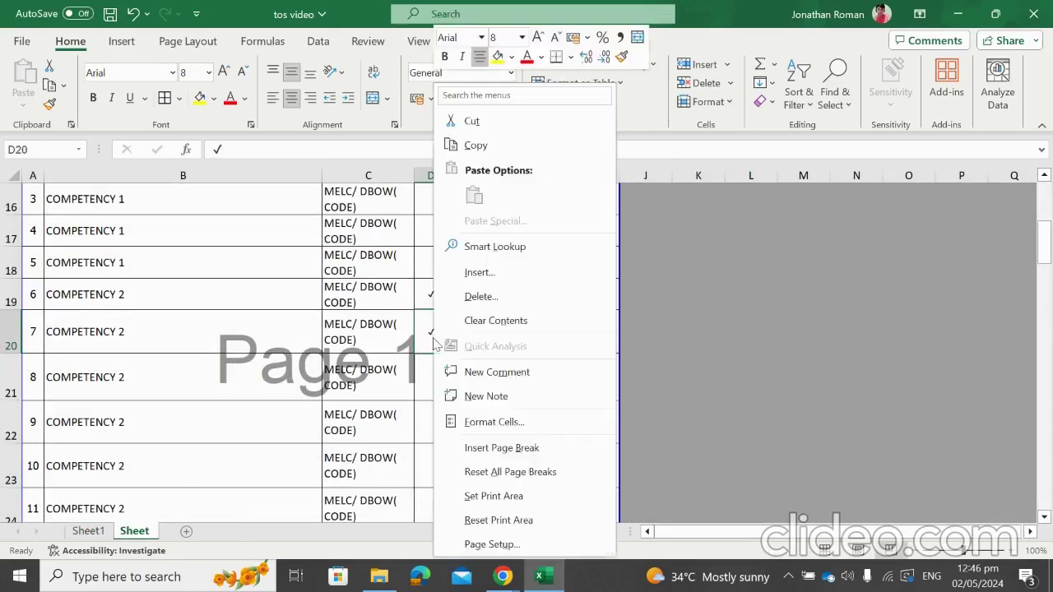
click(477, 143)
click(466, 385)
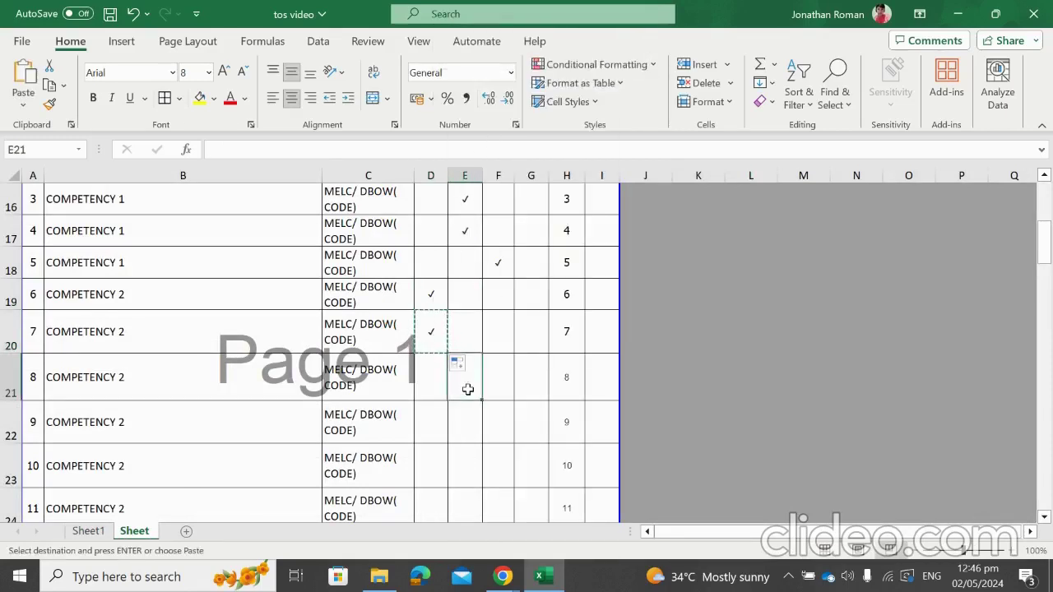
right_click(470, 383)
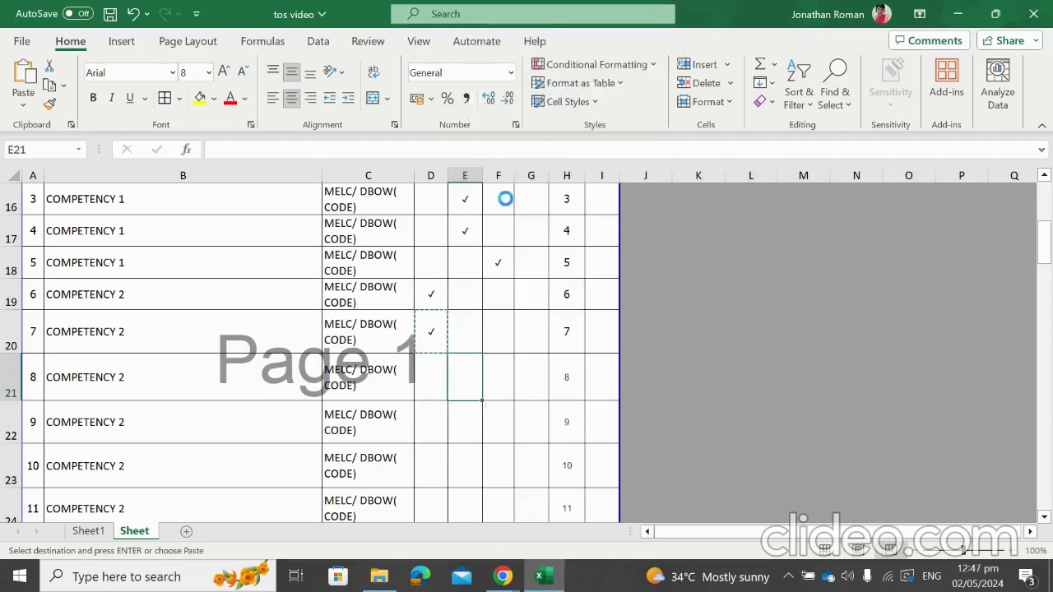
click(508, 195)
drag(482, 401, 454, 425)
Check COMPETENCY 2's Analyzing count on Sheet1 and copy the check mark from E22 to items 10 and 11 in F23:F24
scroll(455, 425, down, 1)
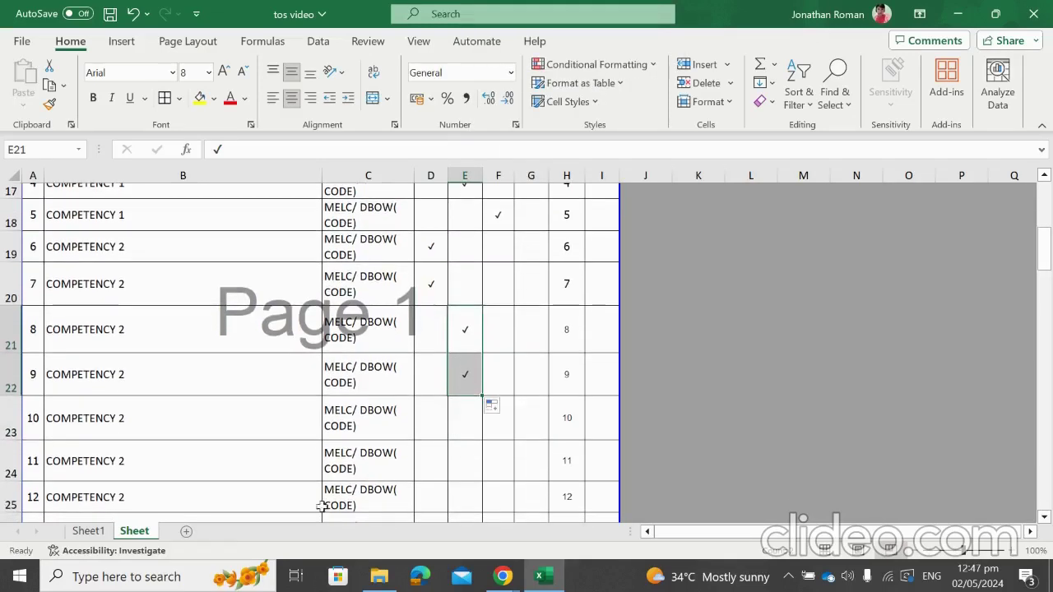
click(88, 531)
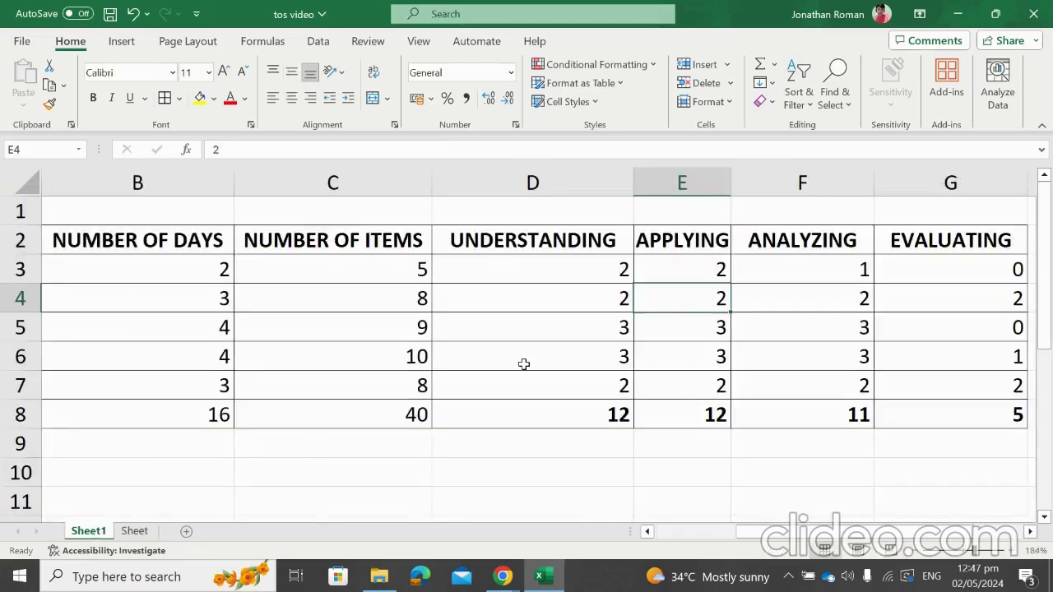
key(Right)
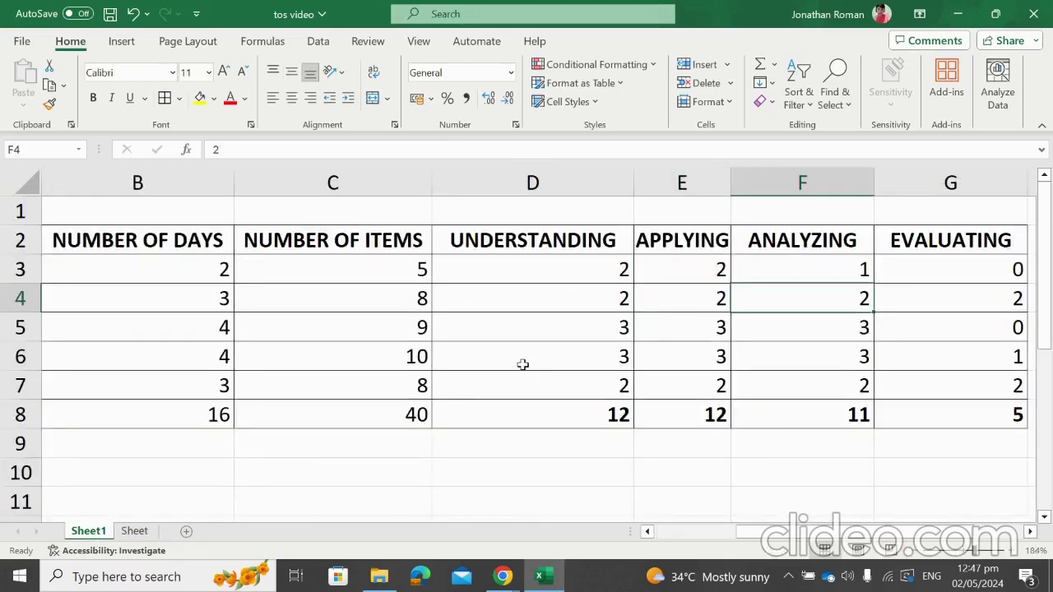
click(134, 531)
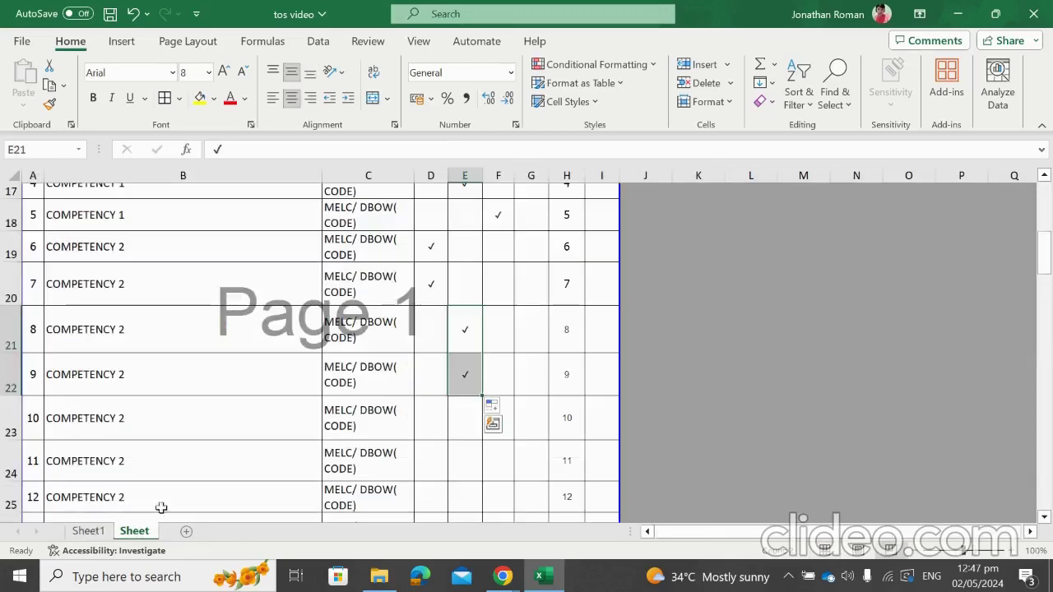
click(465, 379)
right_click(464, 379)
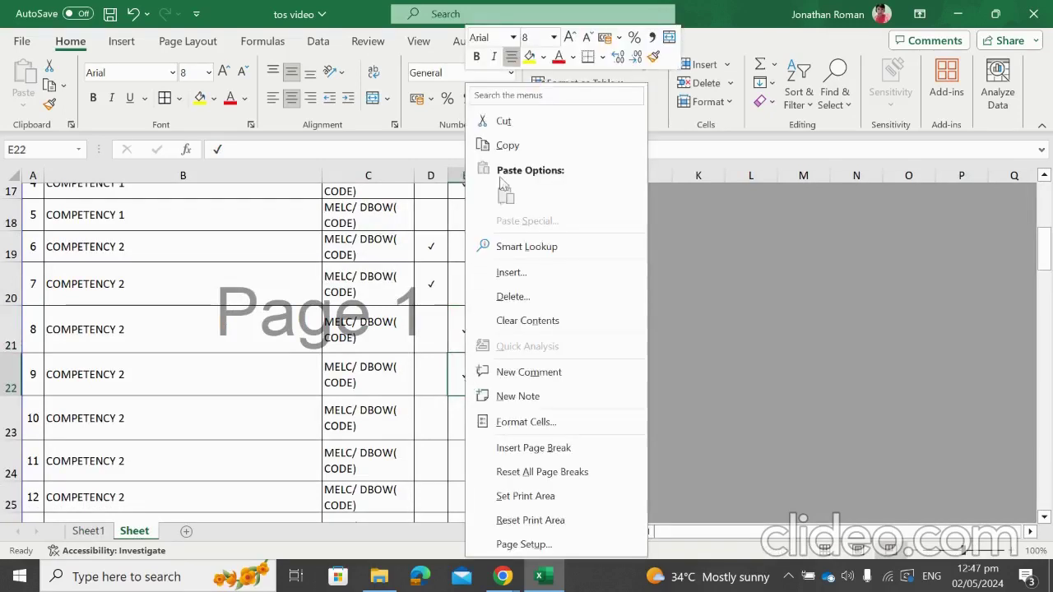
click(505, 143)
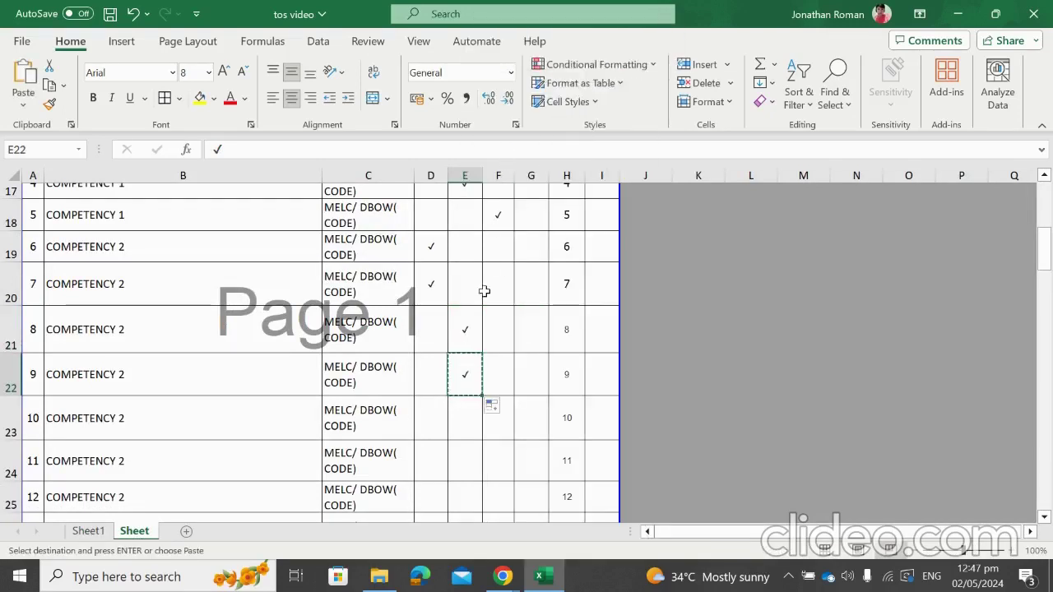
click(496, 427)
key(Return)
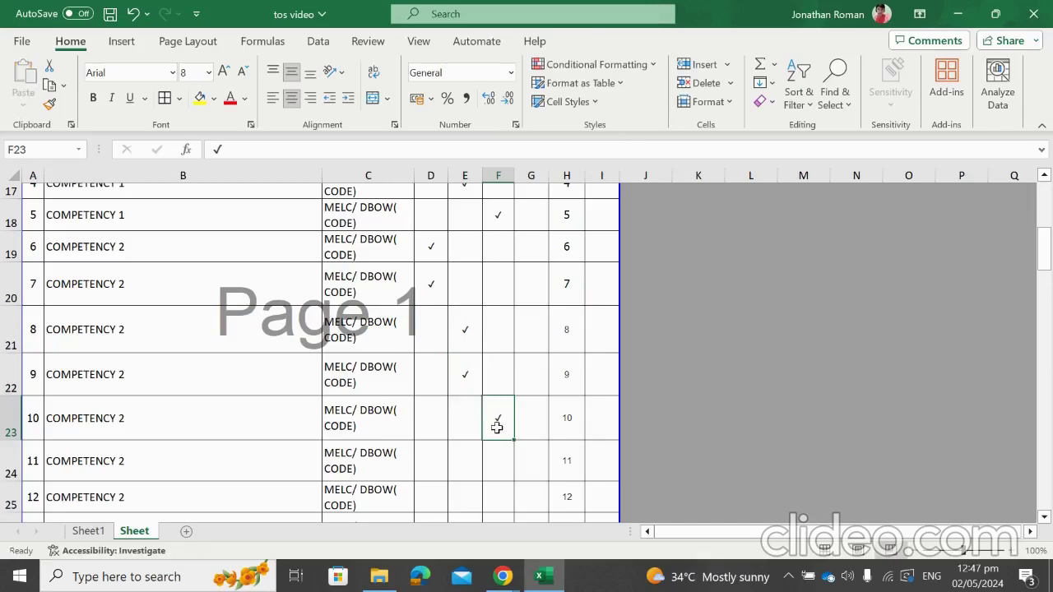
drag(515, 444, 511, 473)
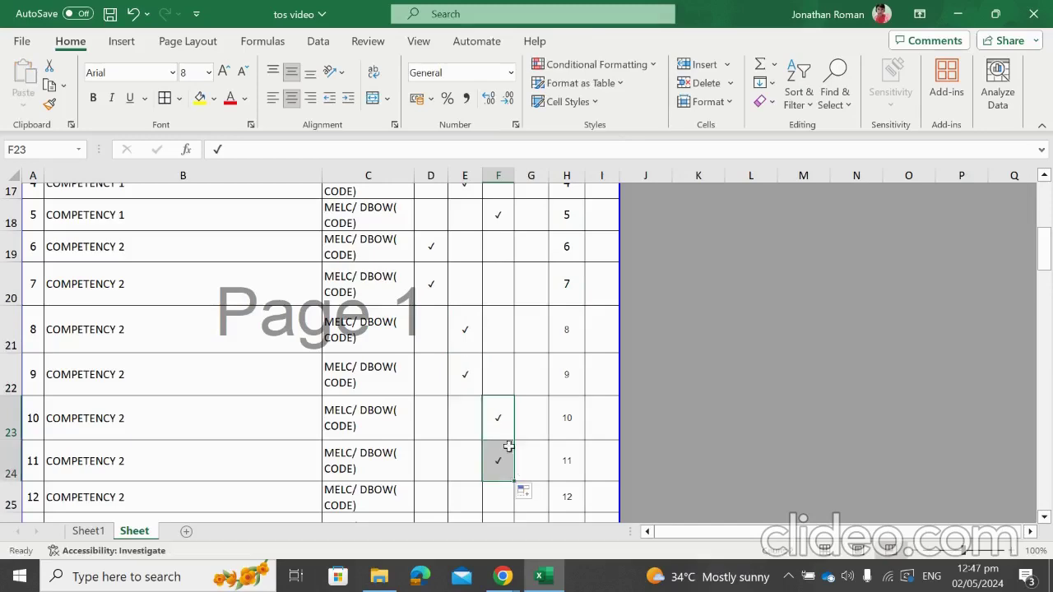
Check COMPETENCY 2's Evaluating count on Sheet1 and copy the check mark from F24 to items 12 and 13 in G25:G26
scroll(503, 437, down, 1)
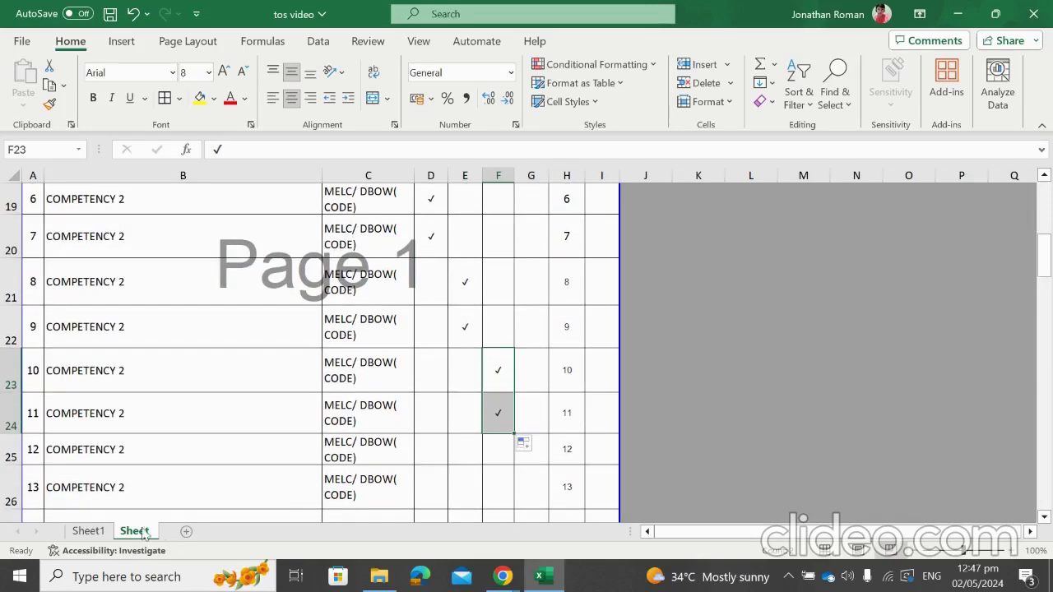
click(99, 532)
key(Right)
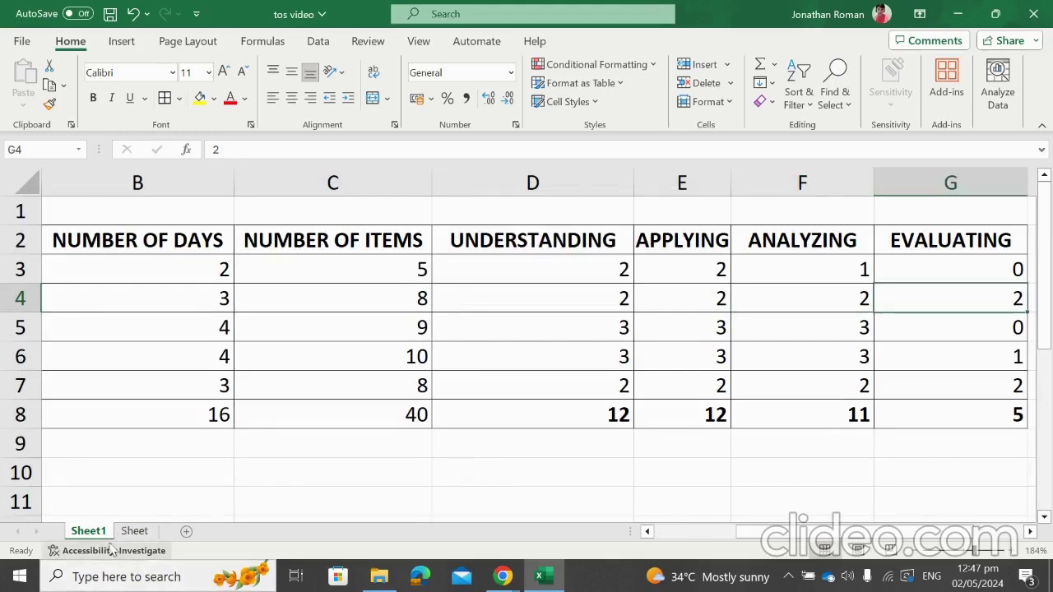
click(134, 530)
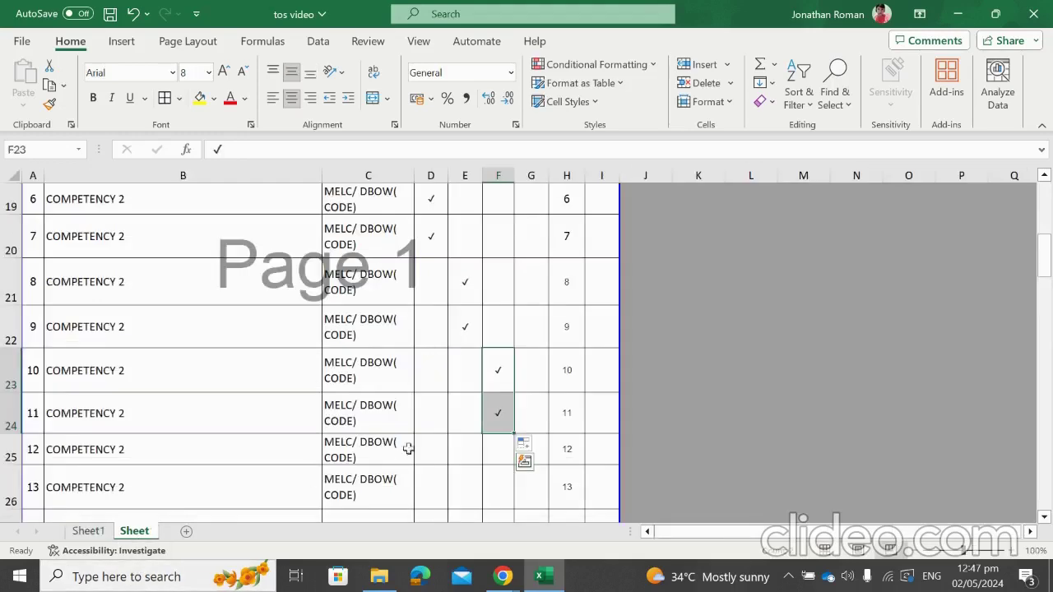
click(501, 415)
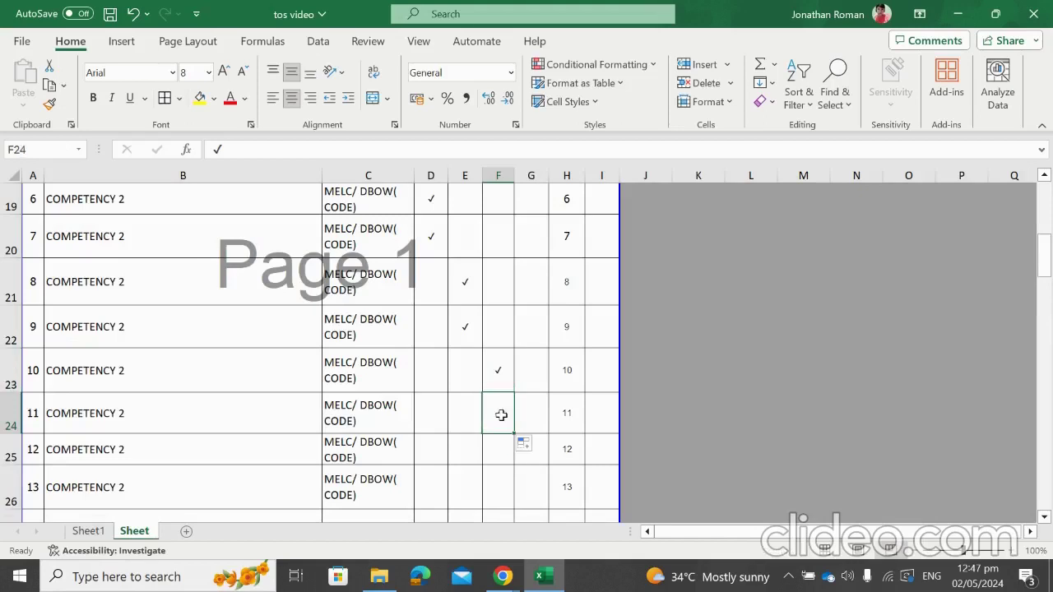
right_click(501, 415)
click(559, 146)
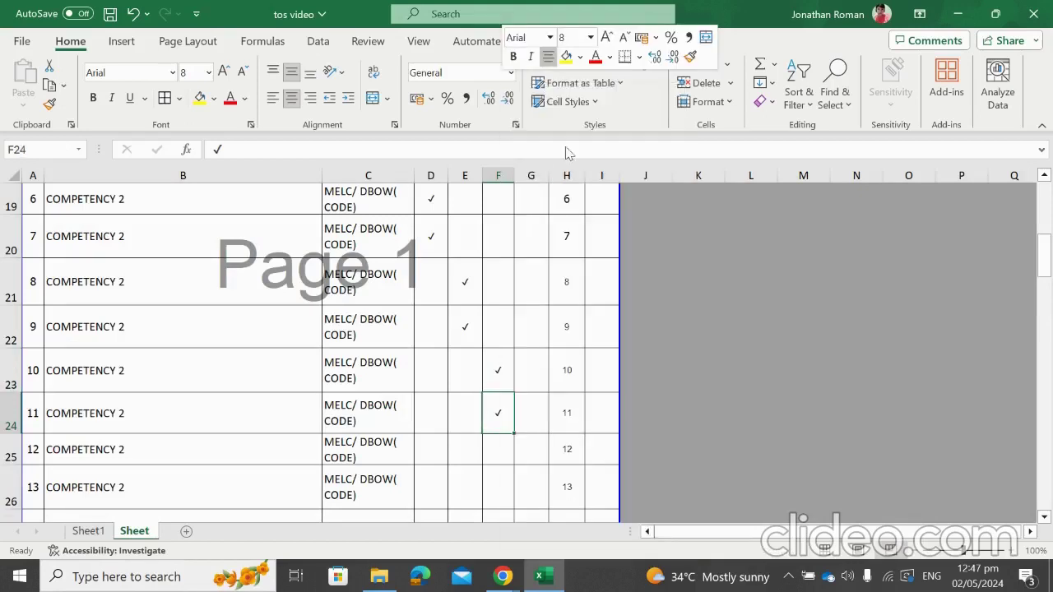
click(531, 454)
key(Return)
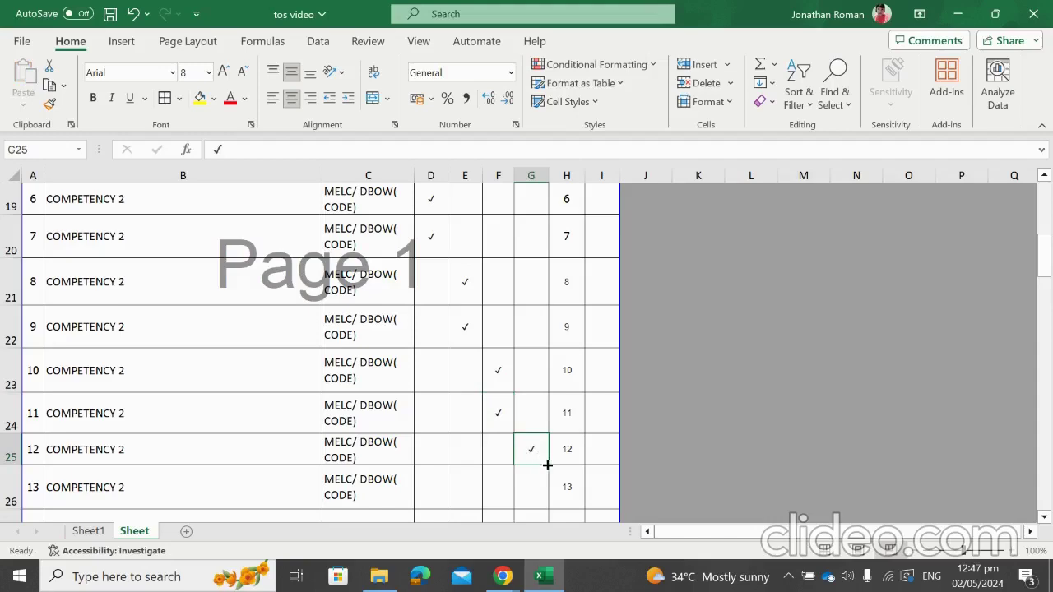
drag(548, 468, 545, 498)
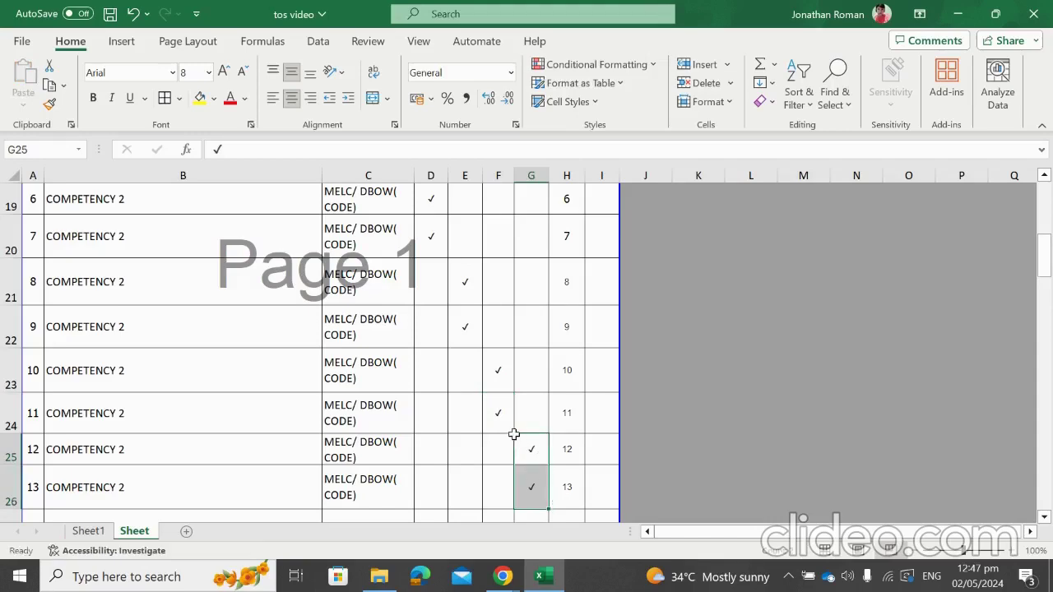
Review the Table of Specification form, from its header and filled items through the remaining blank item rows
scroll(514, 433, up, 3)
scroll(515, 433, up, 3)
scroll(514, 433, down, 9)
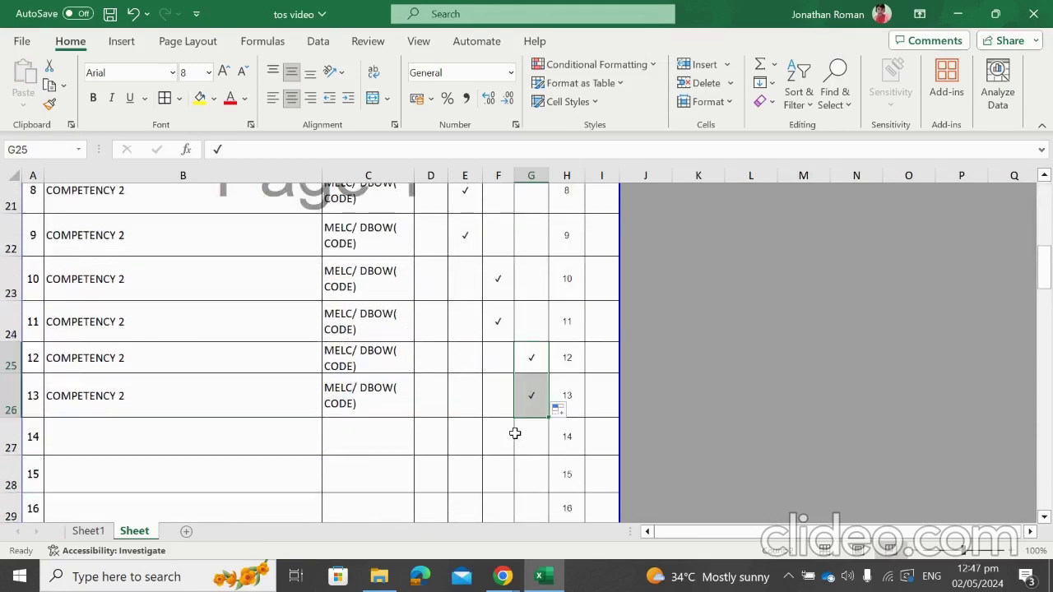
scroll(514, 434, down, 5)
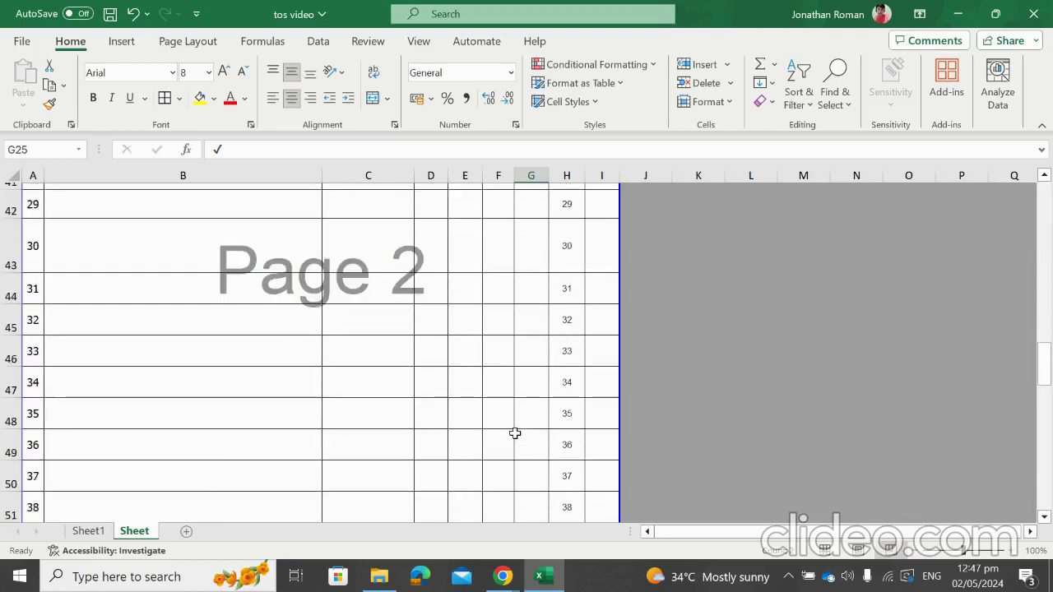
scroll(514, 434, up, 3)
scroll(514, 434, up, 10)
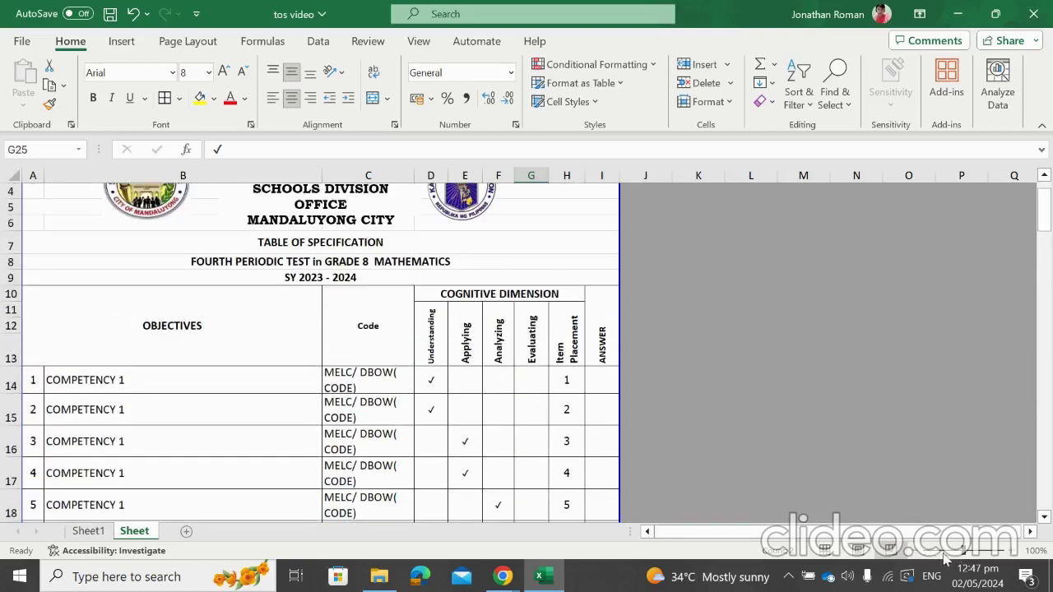
Review the form's ANSWER column from item 1 through item 40 and the TOTAL row beneath it
drag(973, 550, 979, 550)
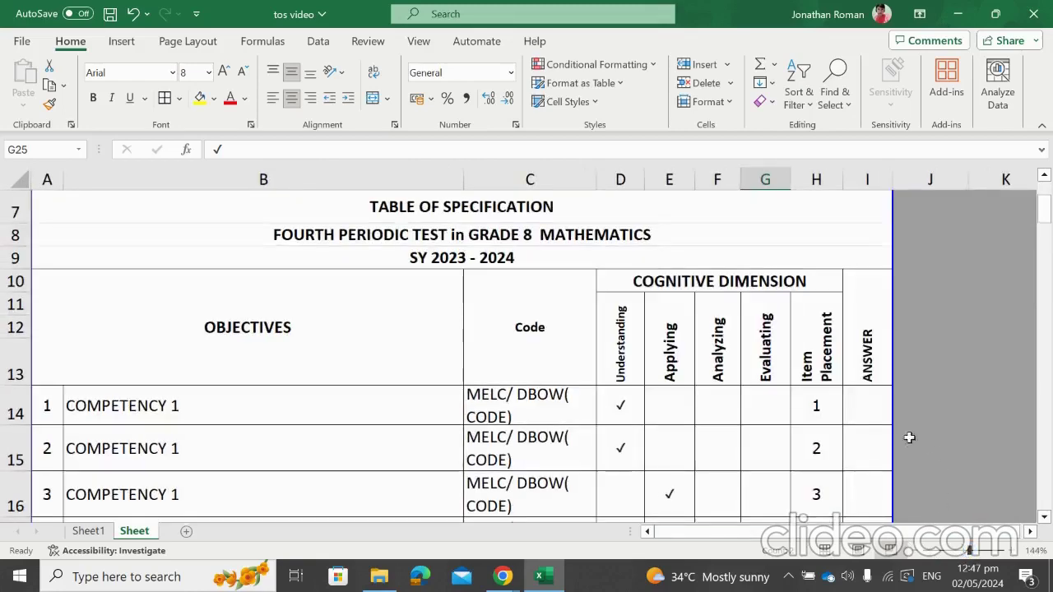
click(866, 401)
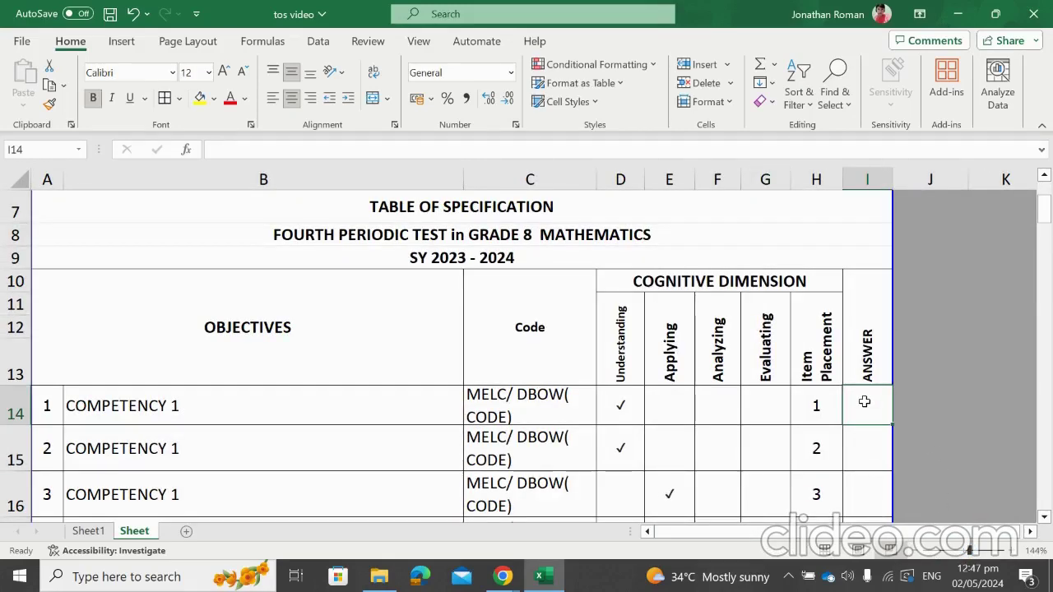
key(Down)
key(Down)
key(Down)
key(Down)
key(Down)
key(Down)
key(Down)
key(Down)
key(Down)
key(Down)
key(Down)
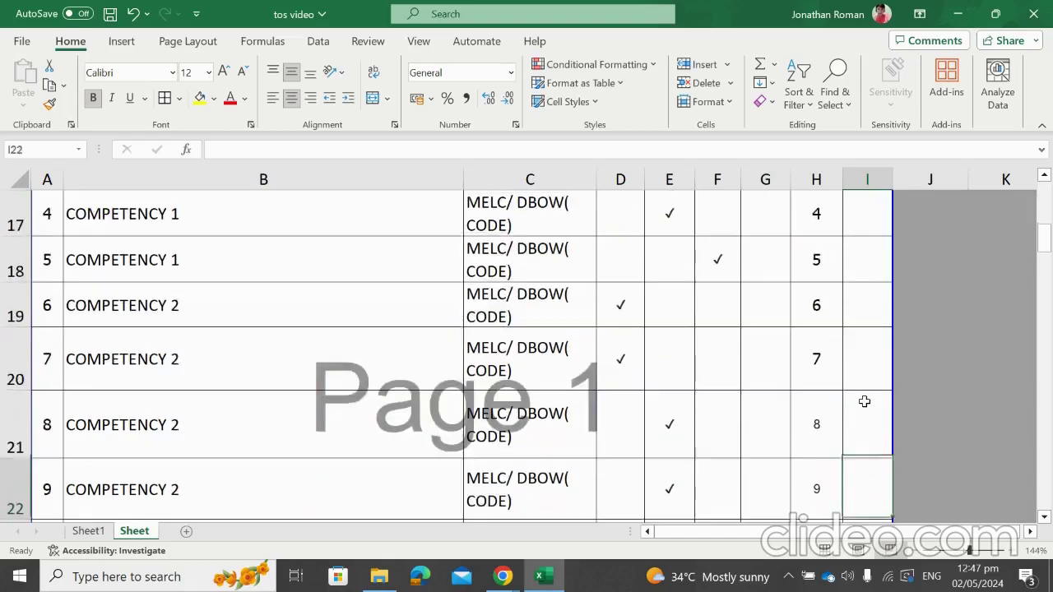
key(Down)
key(Down)
key(Down)
key(Down)
key(Down)
key(Down)
key(Down)
key(Down)
key(Down)
key(Down)
key(Down)
key(Down)
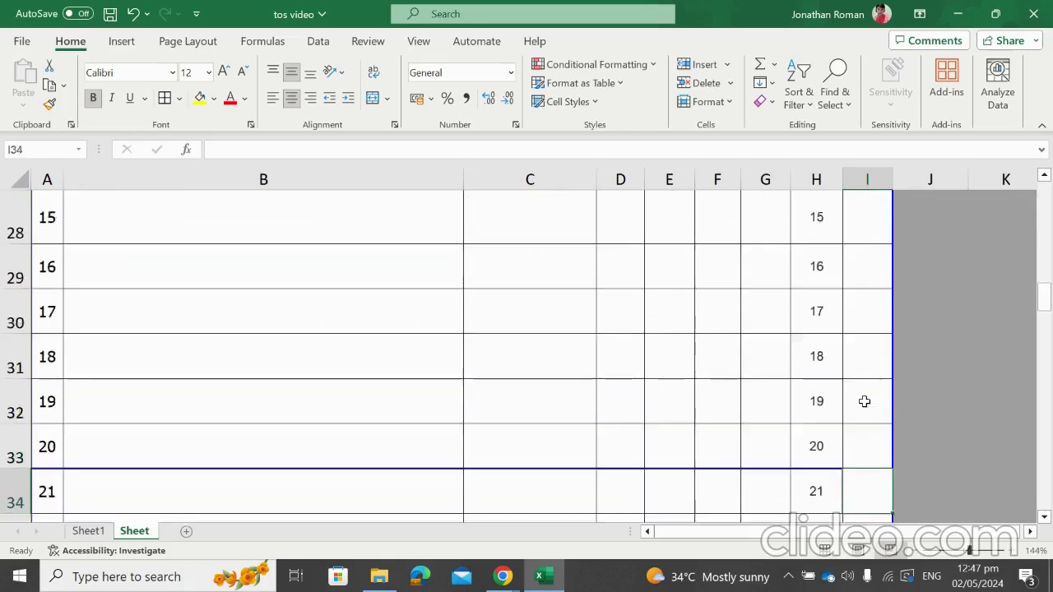
key(Down)
key(Down)
key(Down)
key(Down)
key(Down)
key(Down)
key(Down)
key(Down)
key(Down)
key(Down)
key(Down)
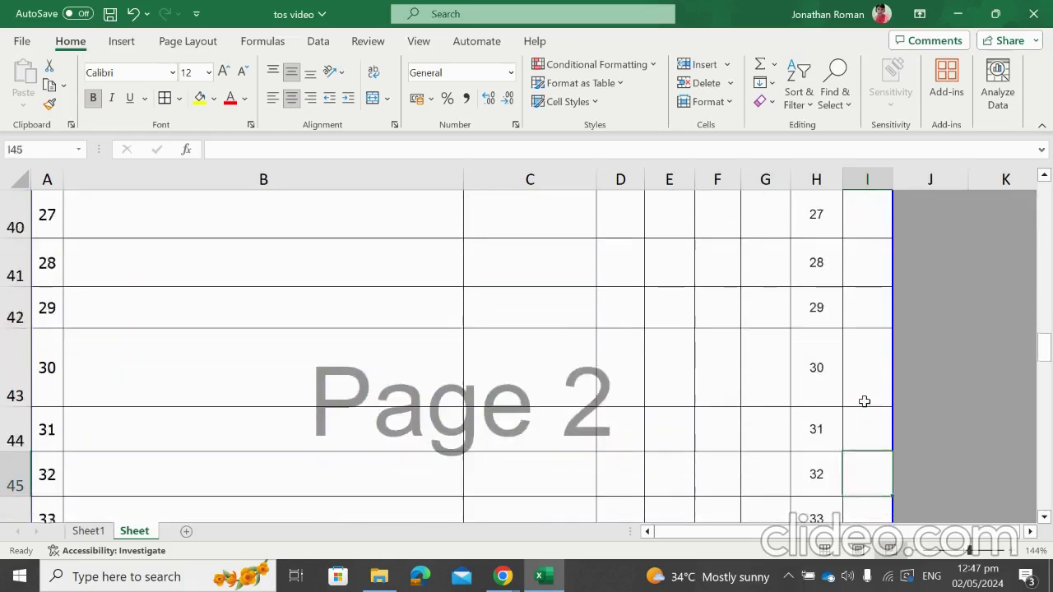
key(Down)
key(Down)
key(Down)
key(Down)
key(Down)
key(Down)
key(Down)
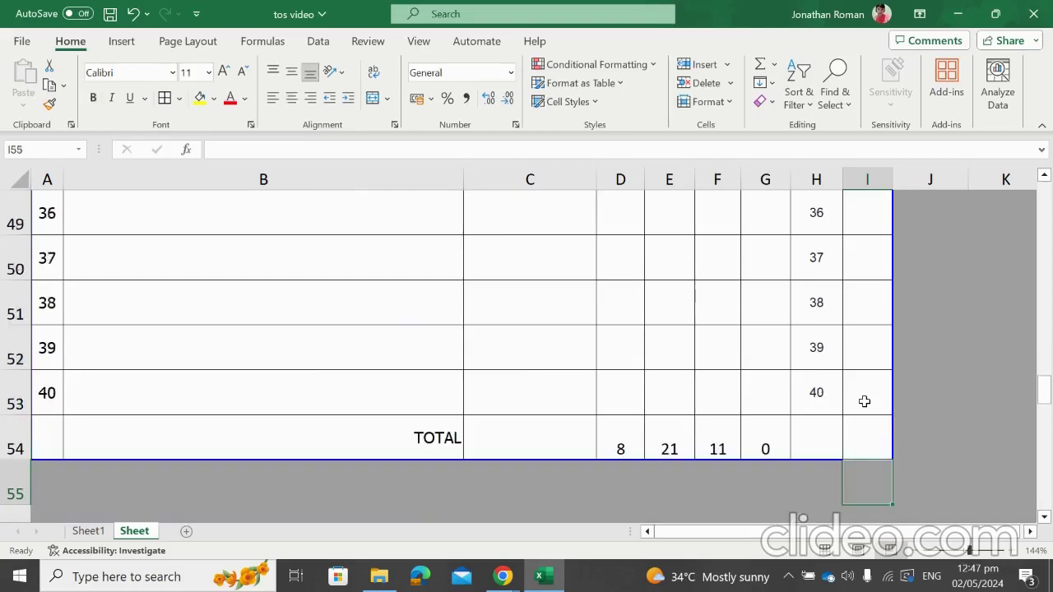
Clear the Understanding, Applying, Analyzing and Evaluating totals in D54:G54 of the TOTAL row
key(Up)
key(Left)
key(Left)
key(Left)
key(Left)
key(Left)
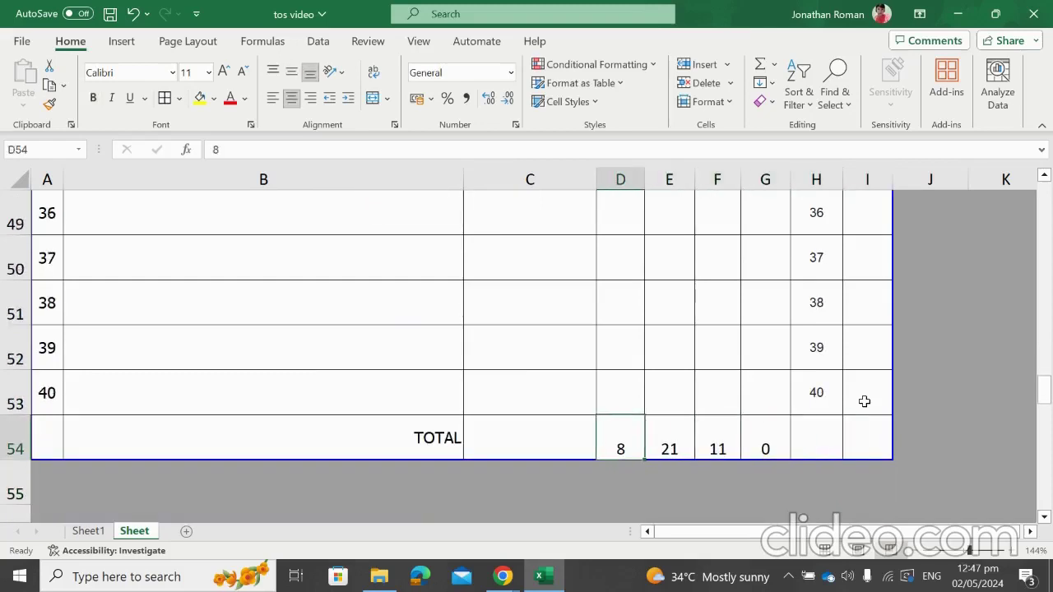
key(BackSpace)
key(Right)
key(BackSpace)
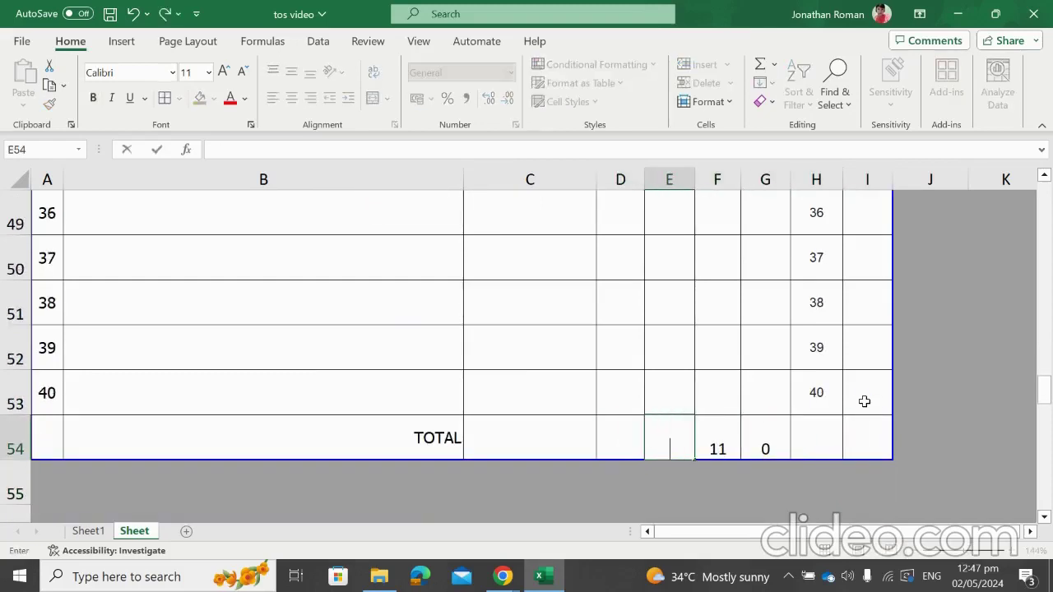
key(Right)
key(BackSpace)
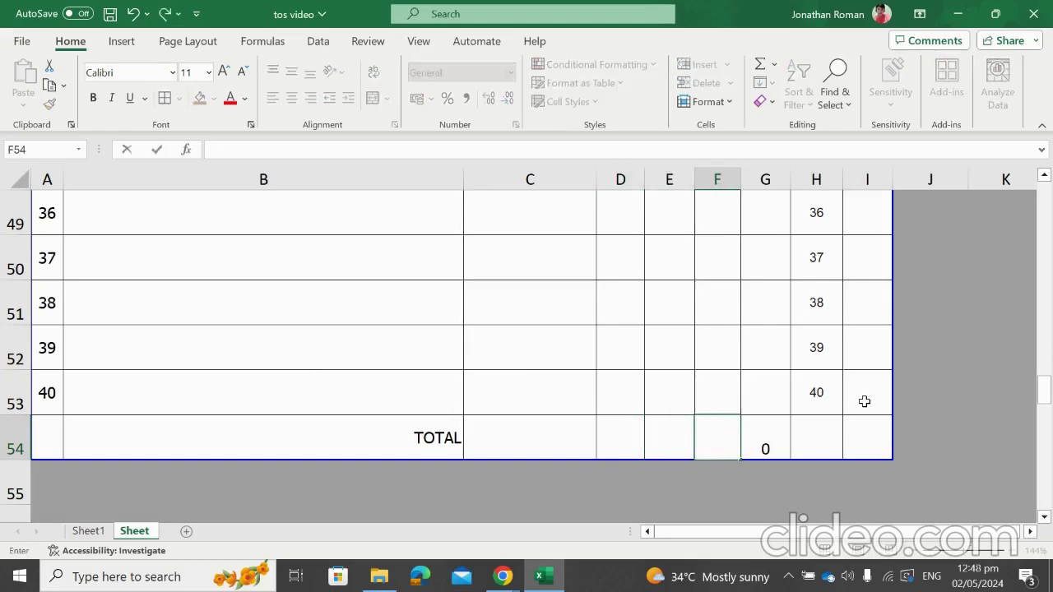
key(Right)
key(BackSpace)
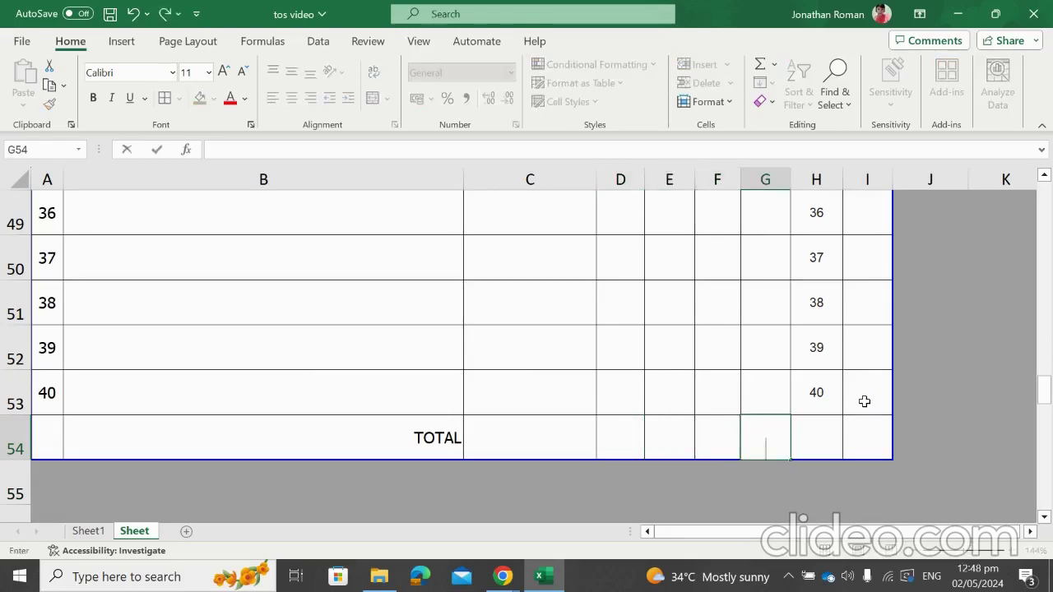
key(Left)
key(Left)
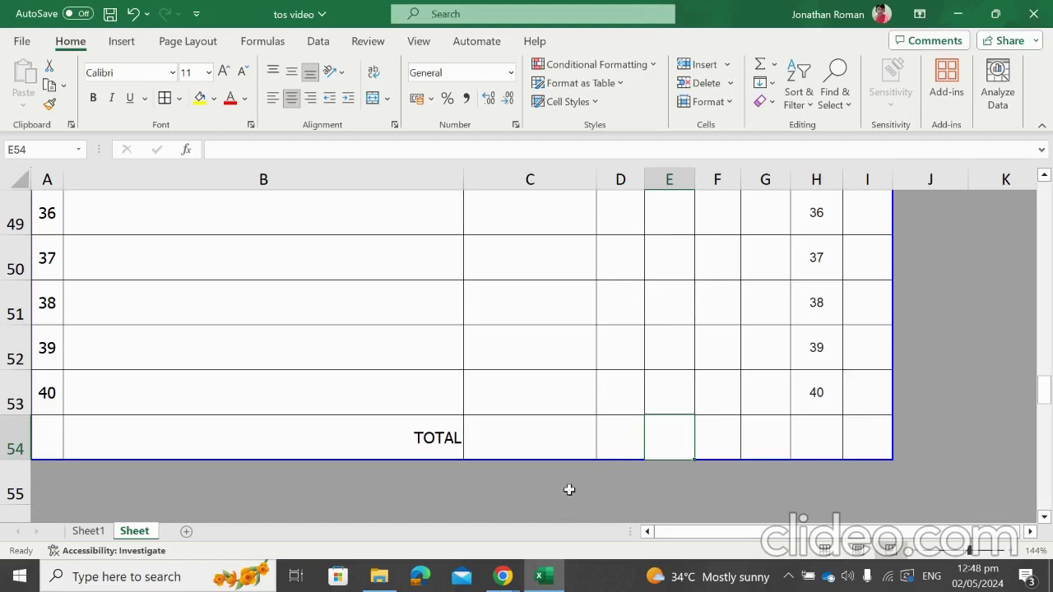